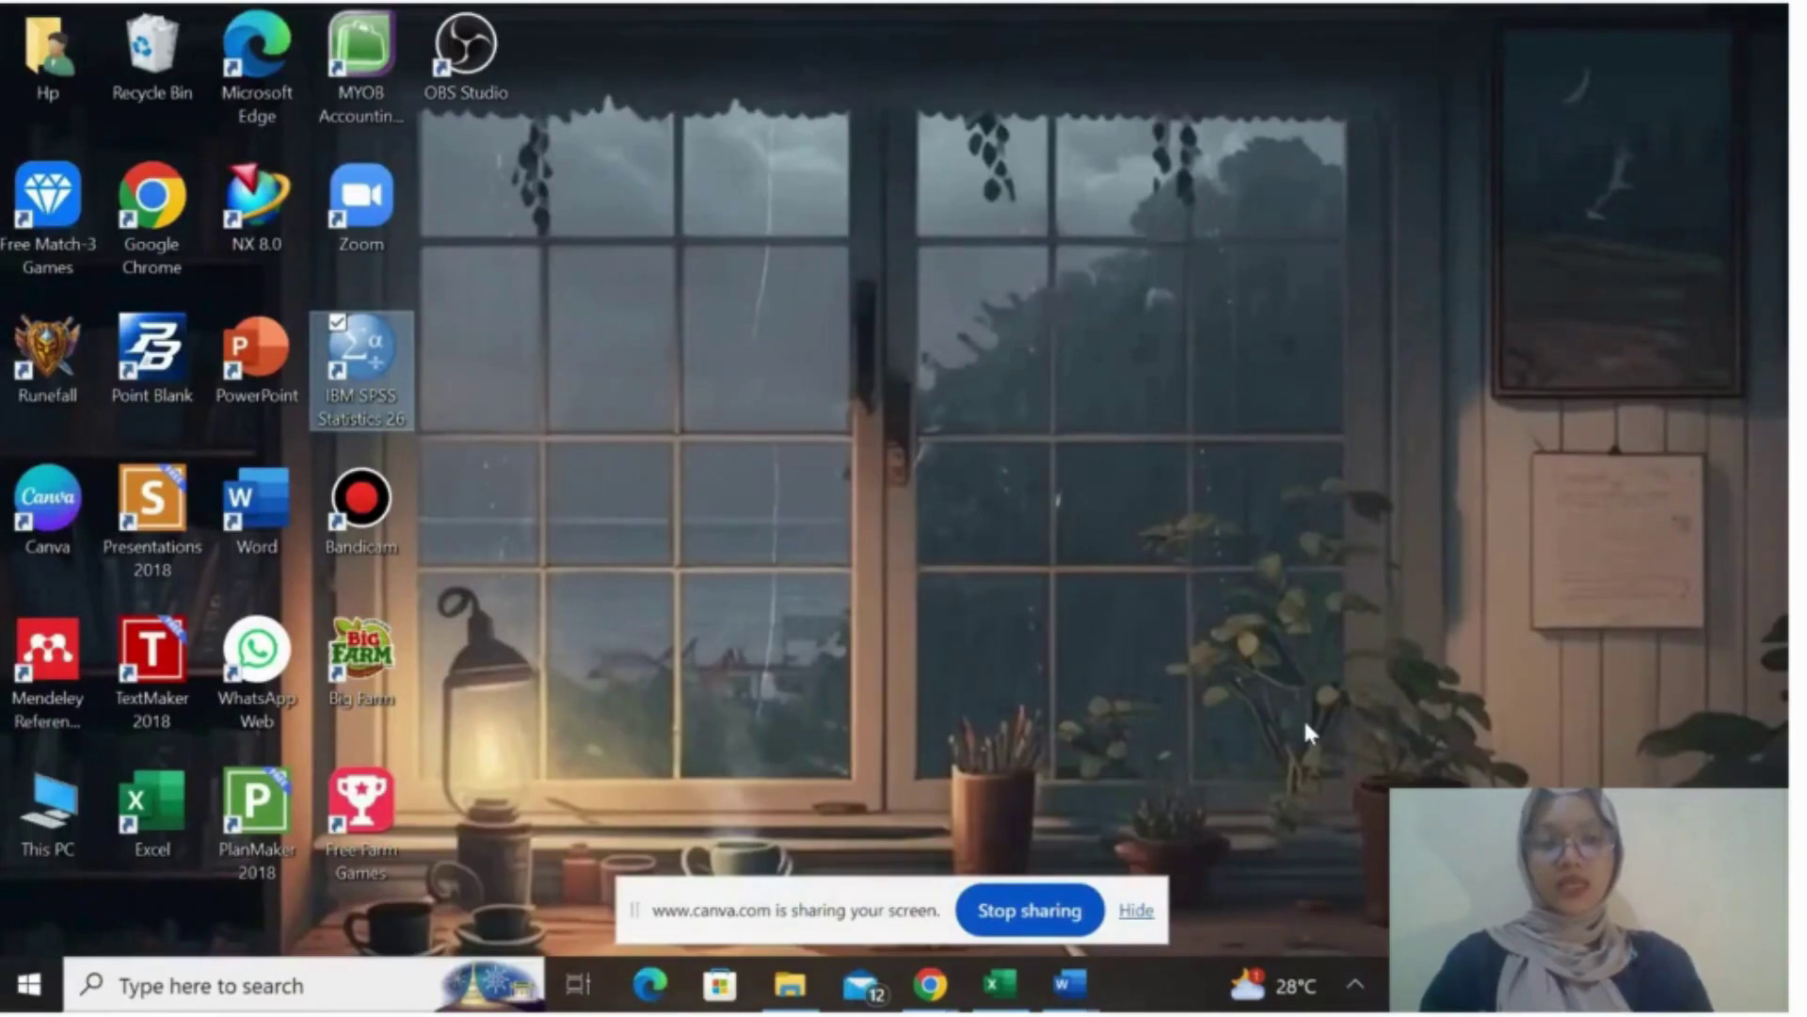
- Switch to the Tabel uji autokorelasi workbook in Excel, review its respondent data table, and return to the desktop
click(1001, 986)
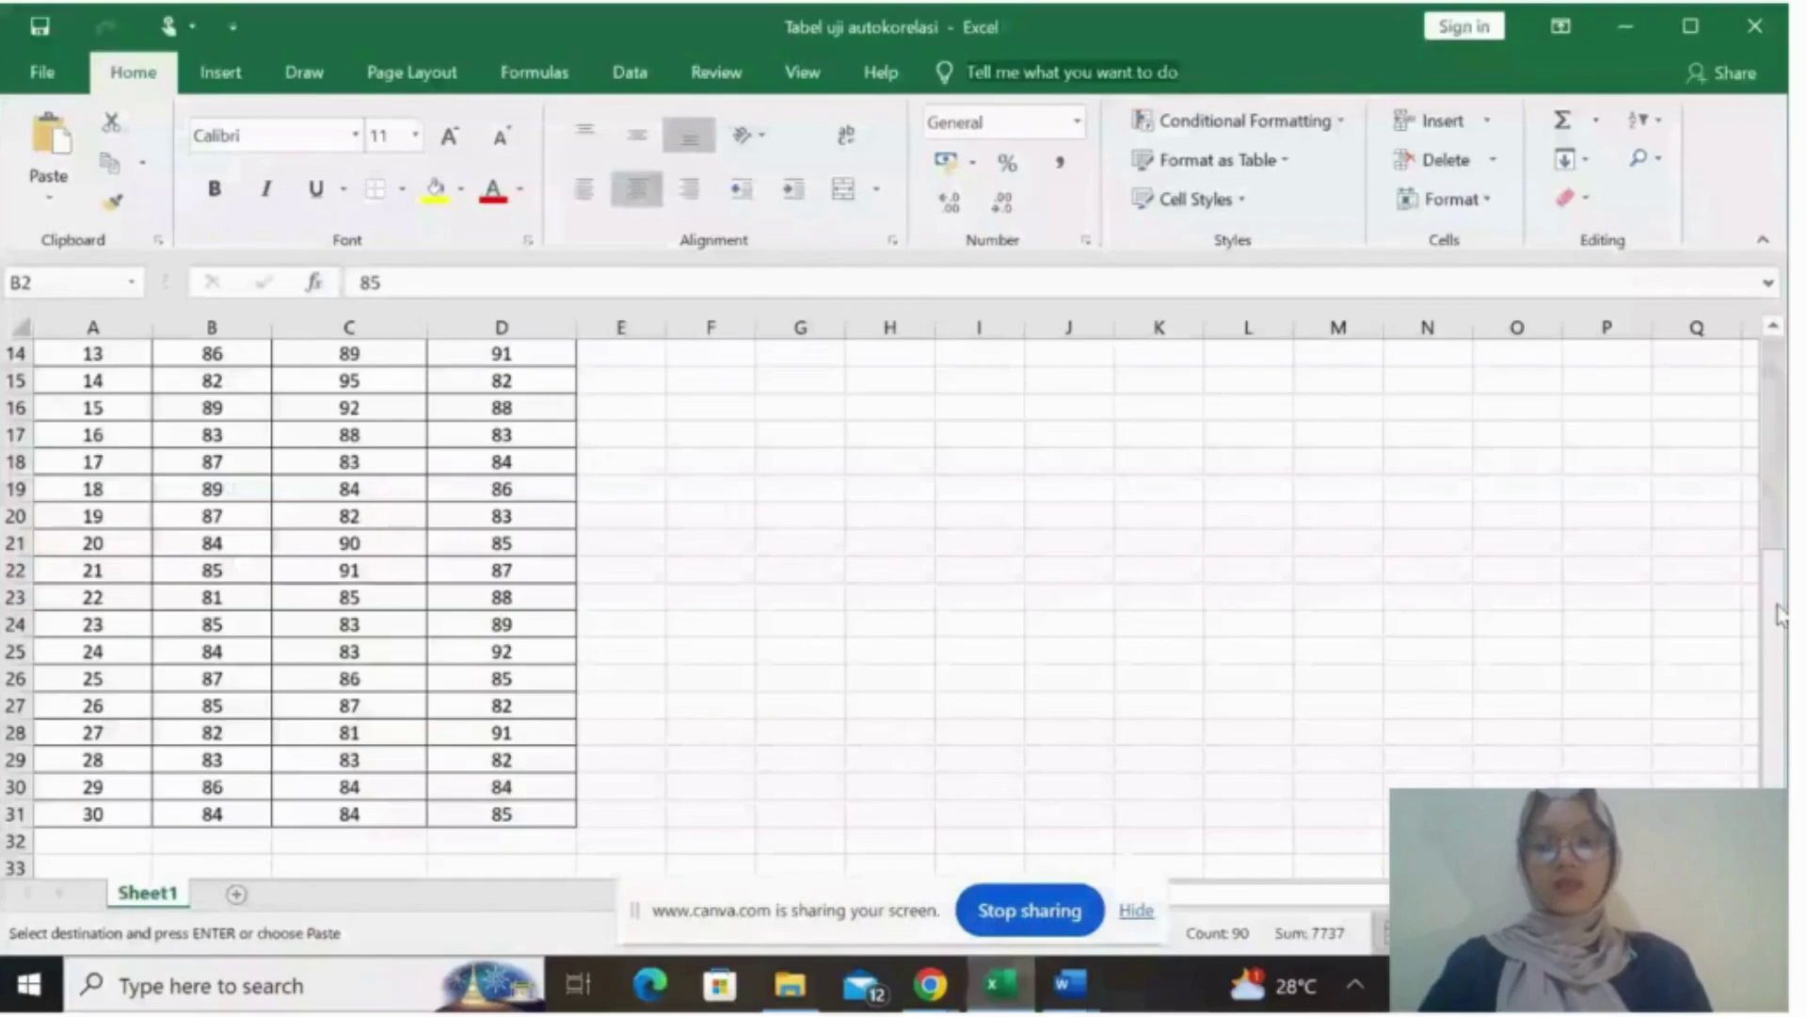
drag(1779, 614, 1777, 358)
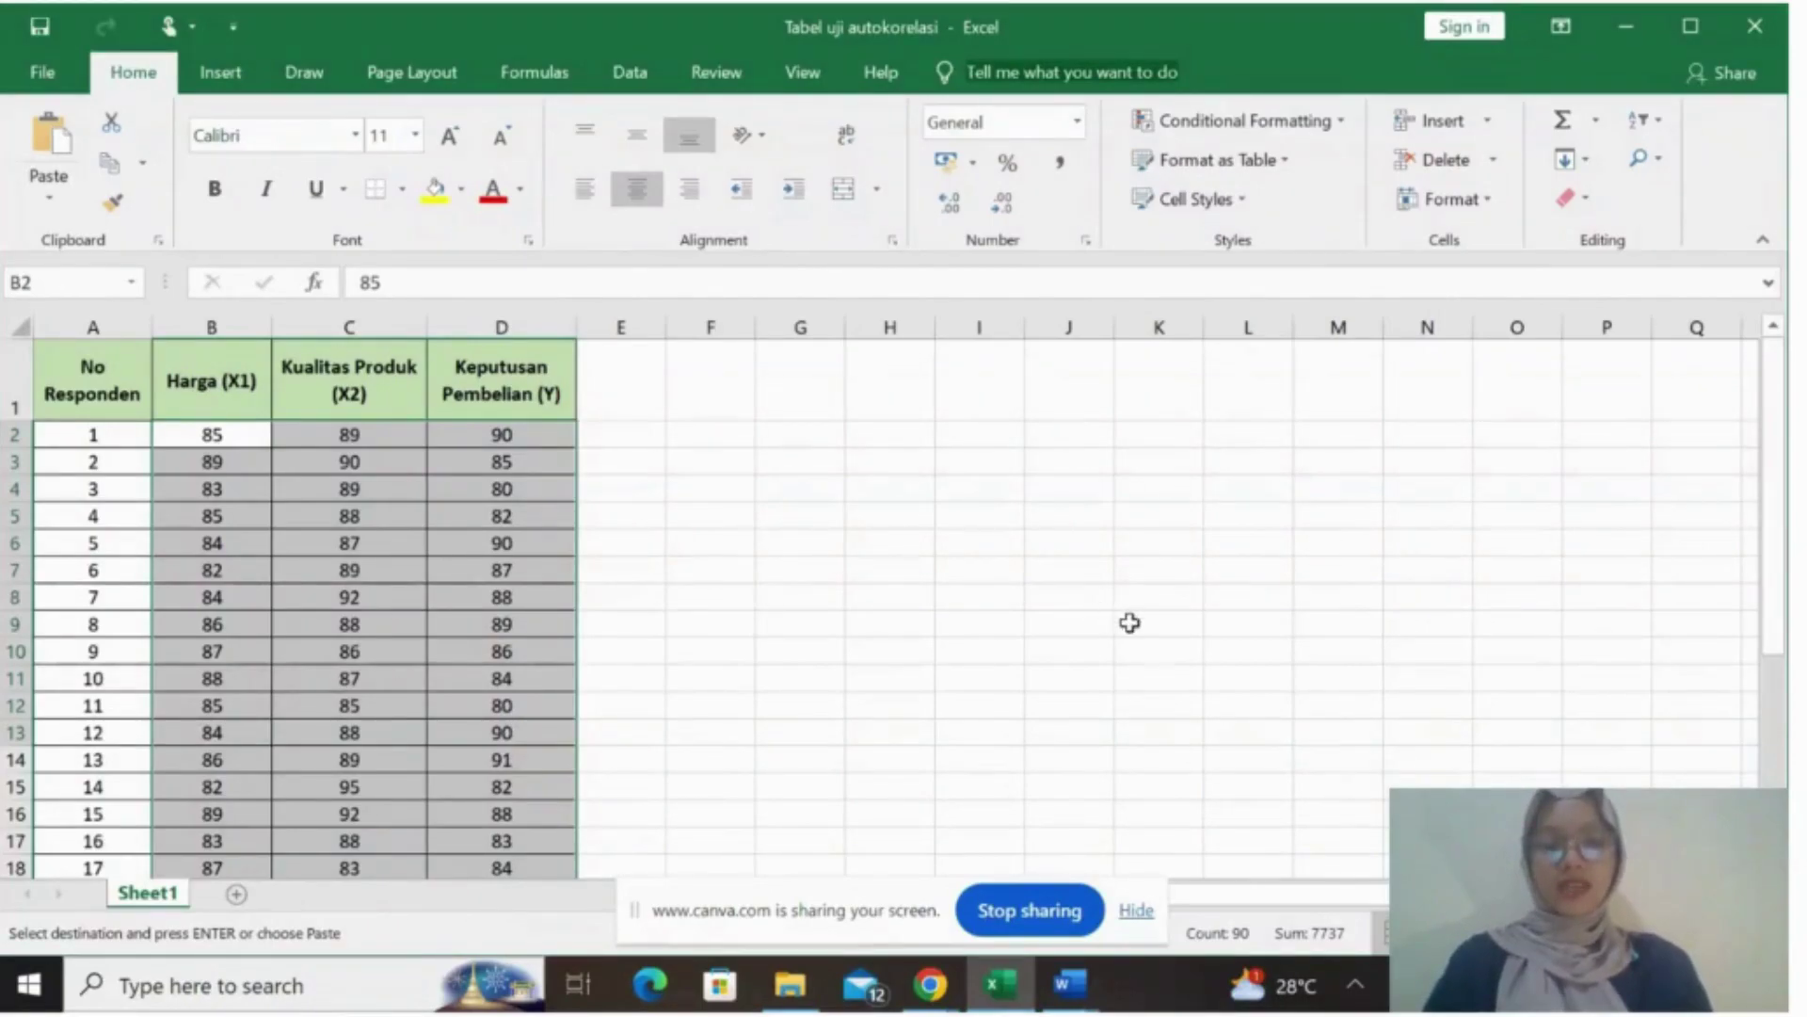
key(super+d)
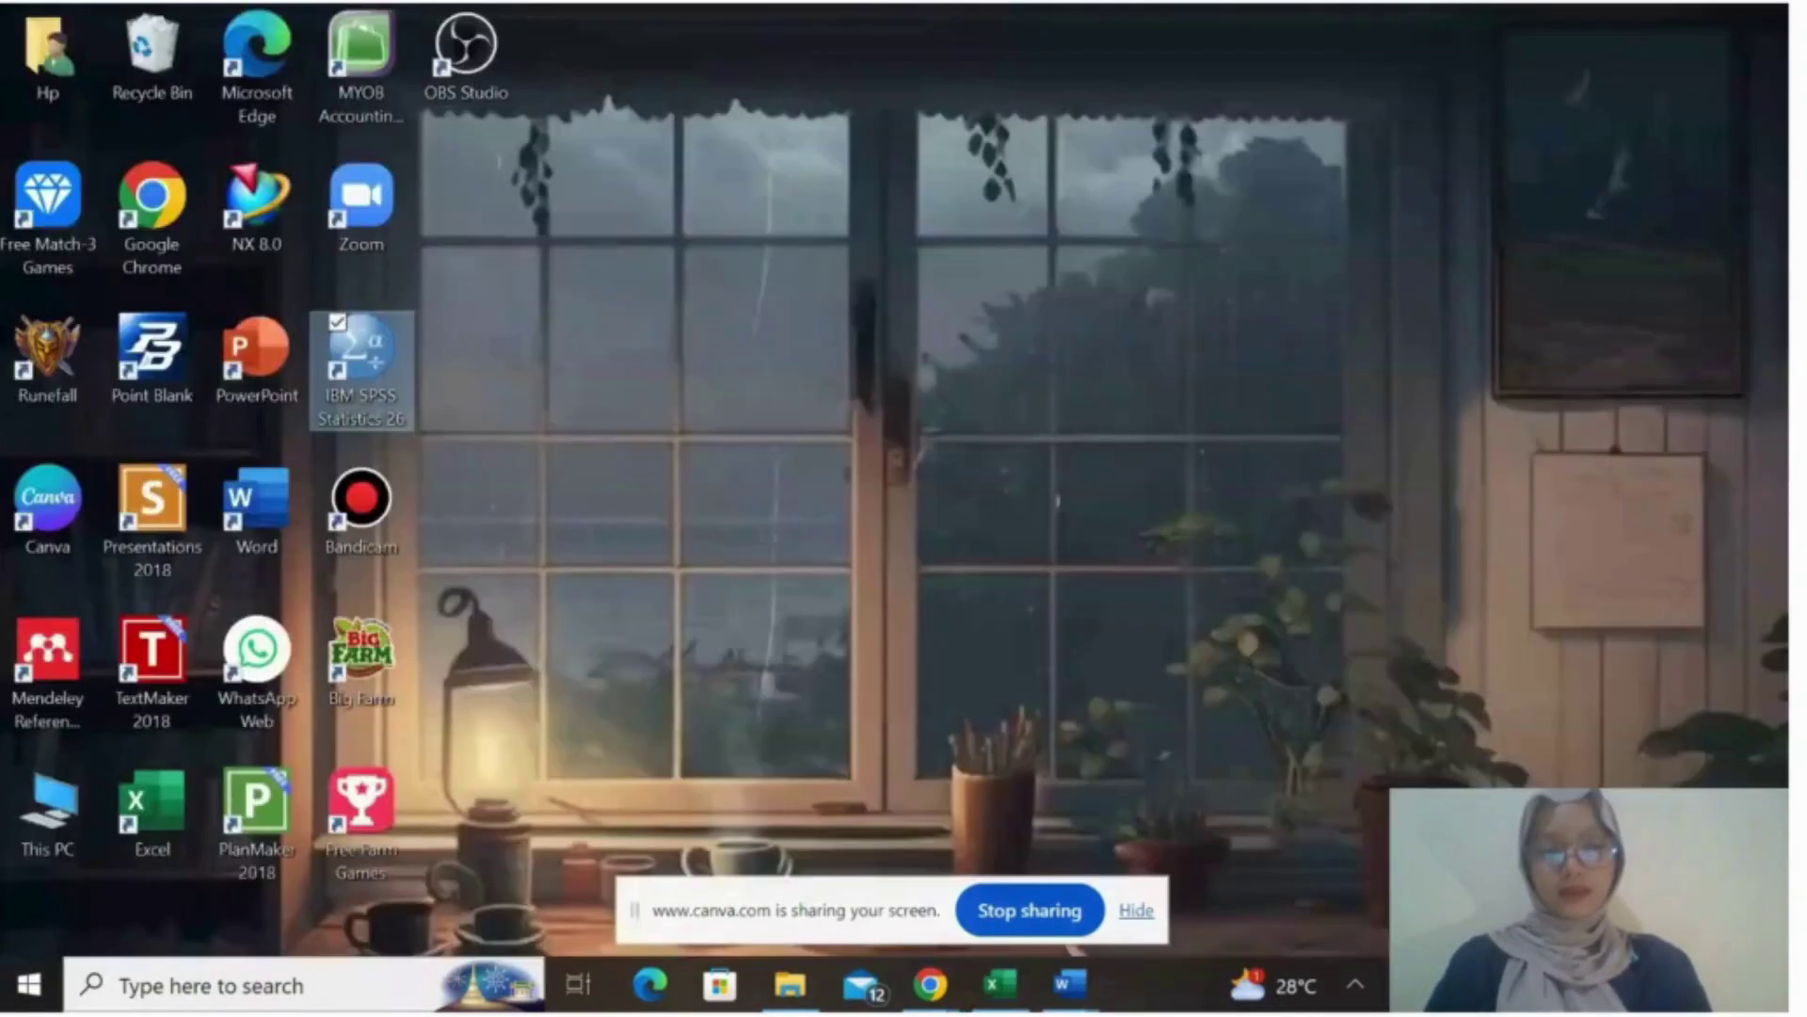
- Launch IBM SPSS Statistics 26, create a new dataset and show its empty data grid
double_click(358, 387)
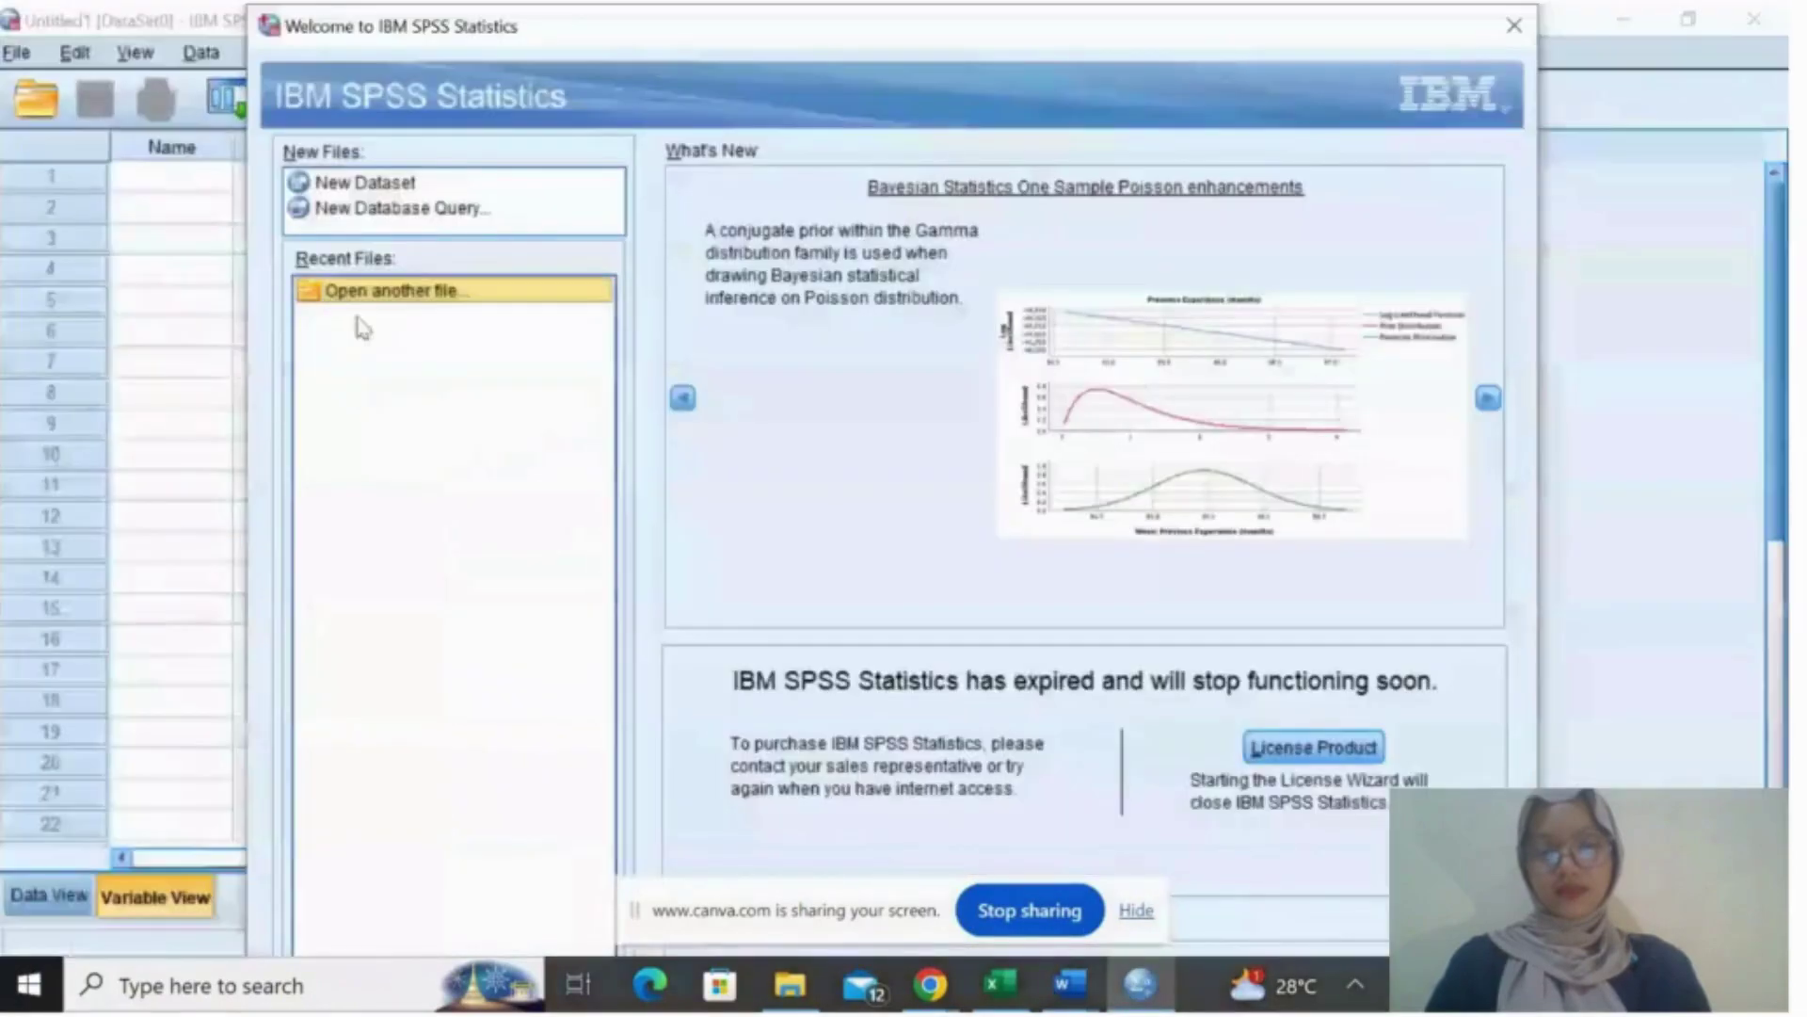
double_click(379, 188)
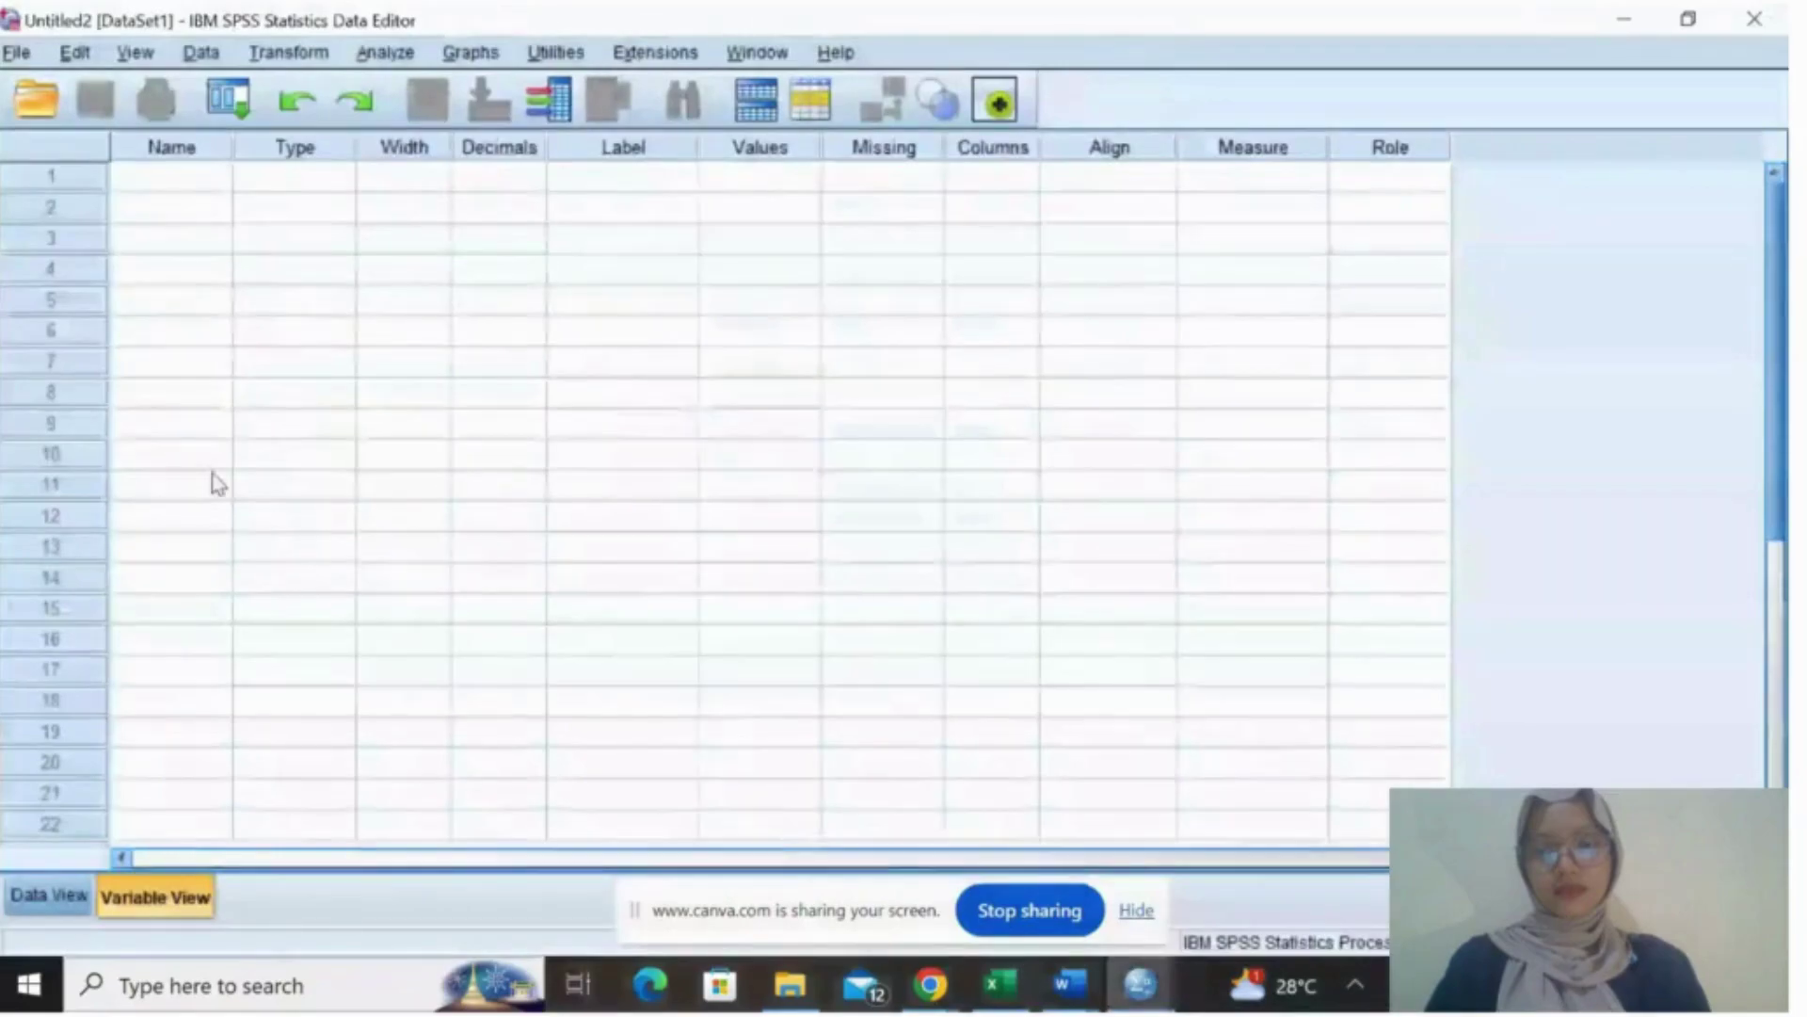
click(49, 895)
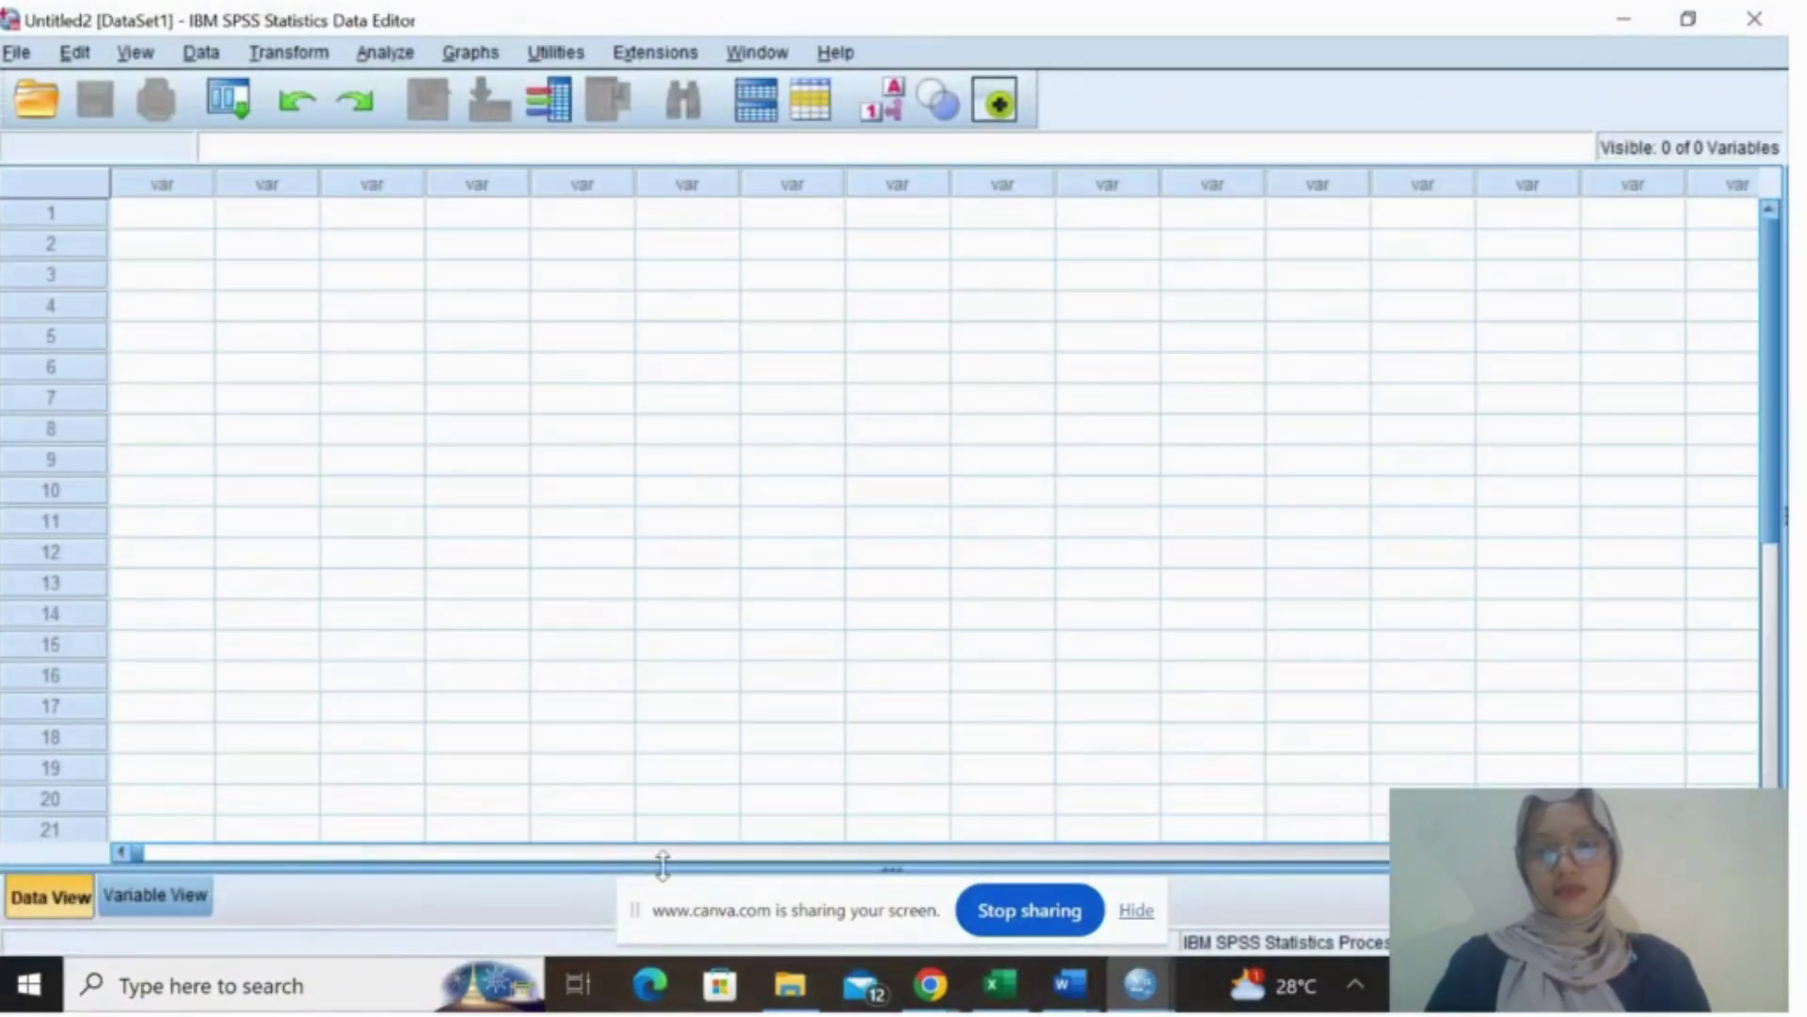
- Switch to Excel and copy the Harga, Kualitas Produk and Keputusan Pembelian values in B2:D31
click(1002, 983)
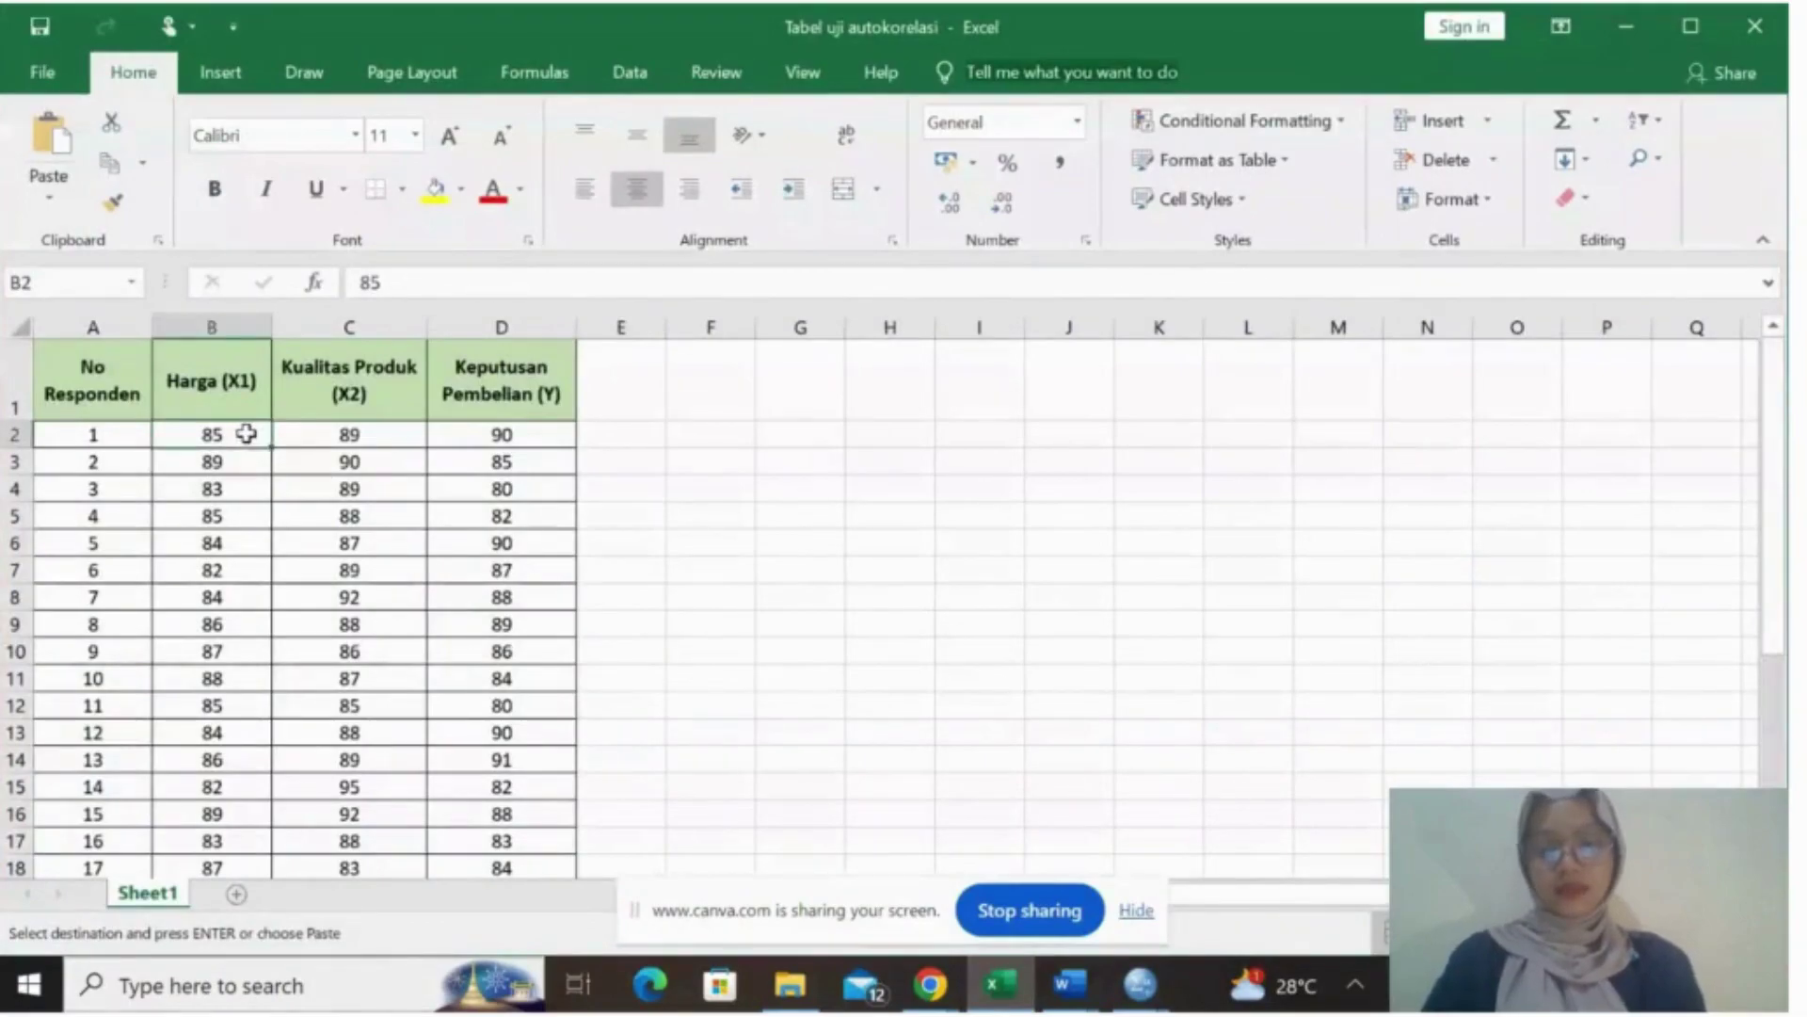
key(shift+Right)
key(shift+Right)
key(shift+Down)
key(shift+Down)
key(shift+Down)
key(shift+Down)
key(shift+Down)
key(shift+Down)
key(shift+Down)
key(shift+Down)
key(shift+Down)
key(shift+Down)
key(shift+Down)
key(shift+Down)
key(shift+Down)
key(shift+Down)
key(shift+Down)
key(shift+Down)
key(shift+Down)
key(shift+Down)
key(shift+Down)
key(shift+Down)
key(shift+Down)
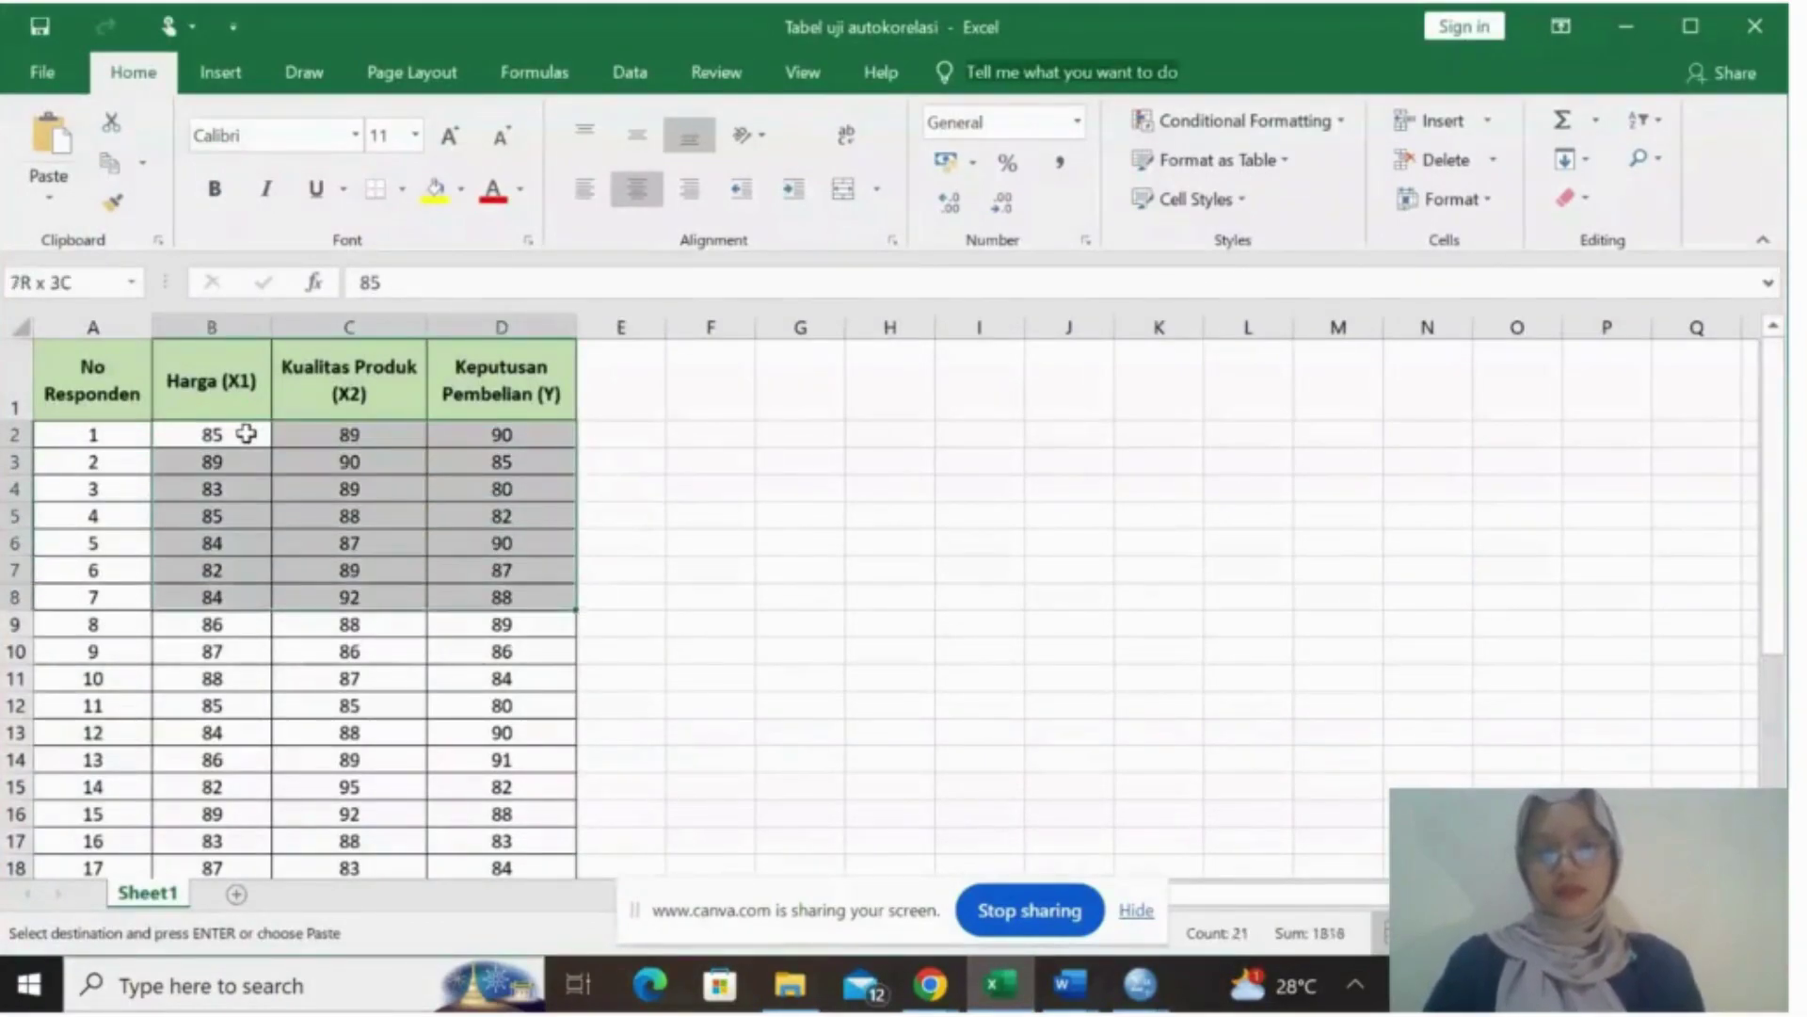
key(shift+Down)
key(shift+Down)
key(shift+Down)
key(shift+Down)
key(shift+Down)
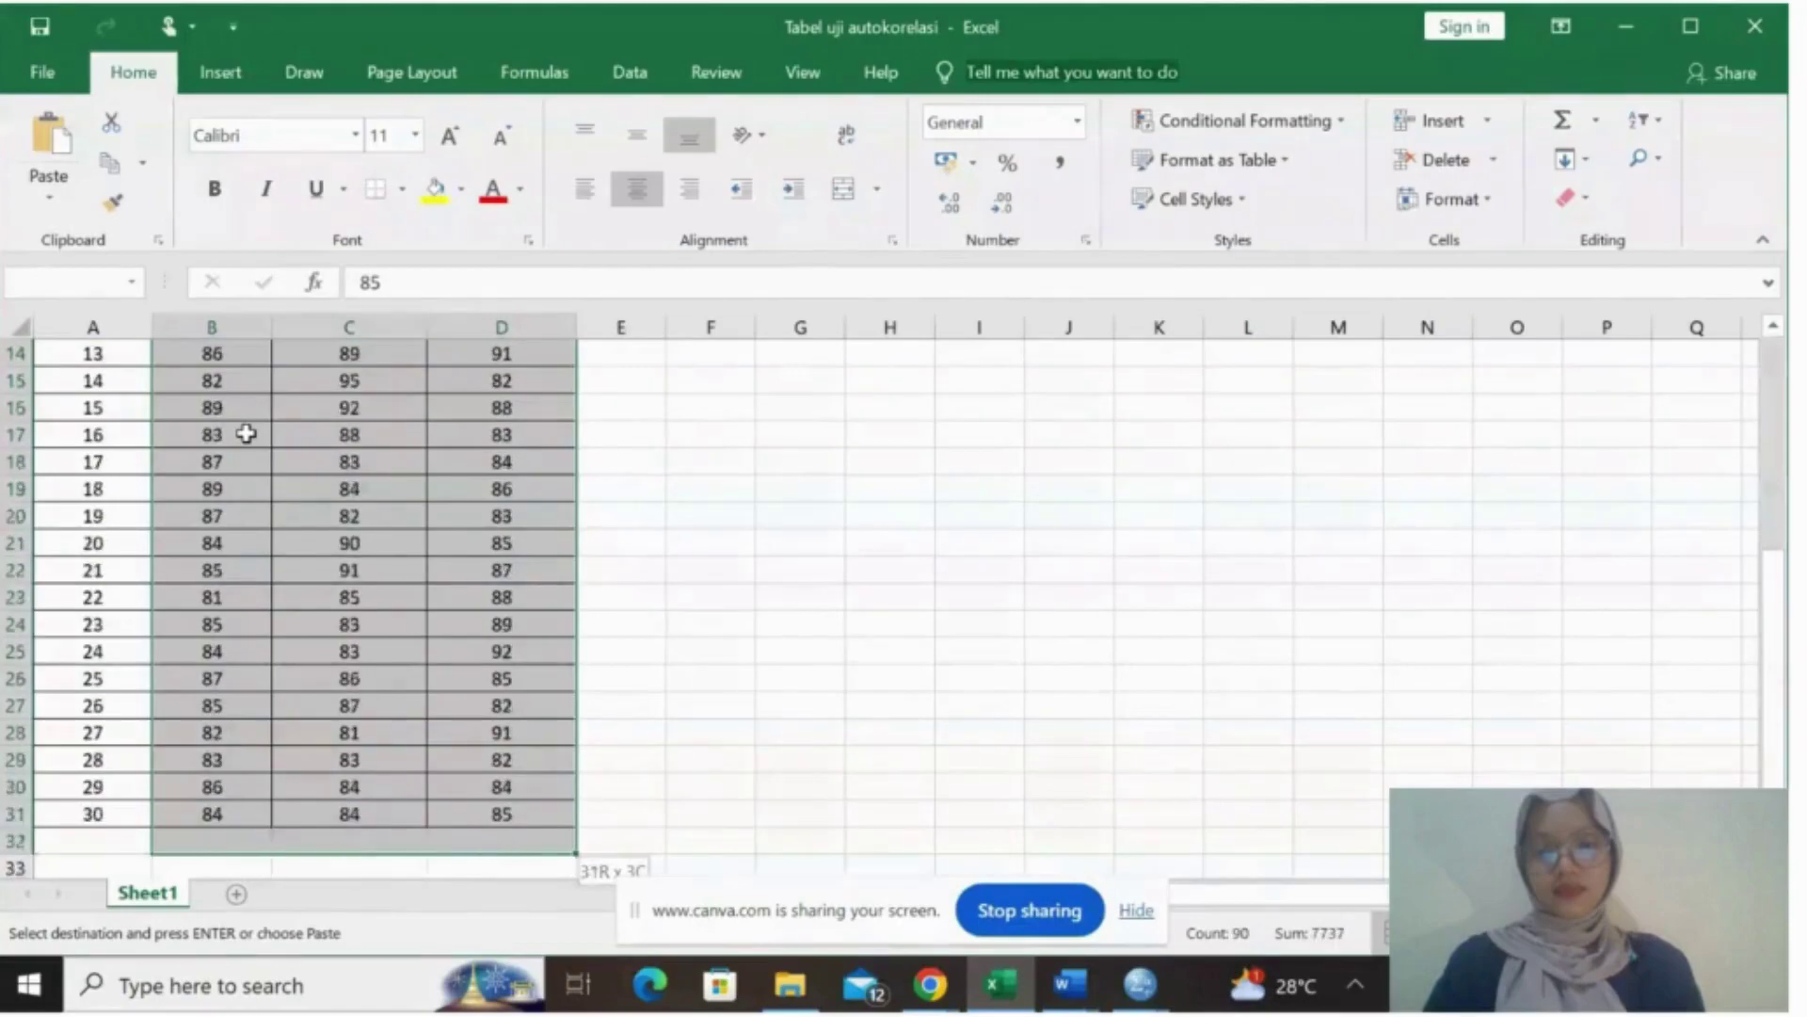
key(ctrl+c)
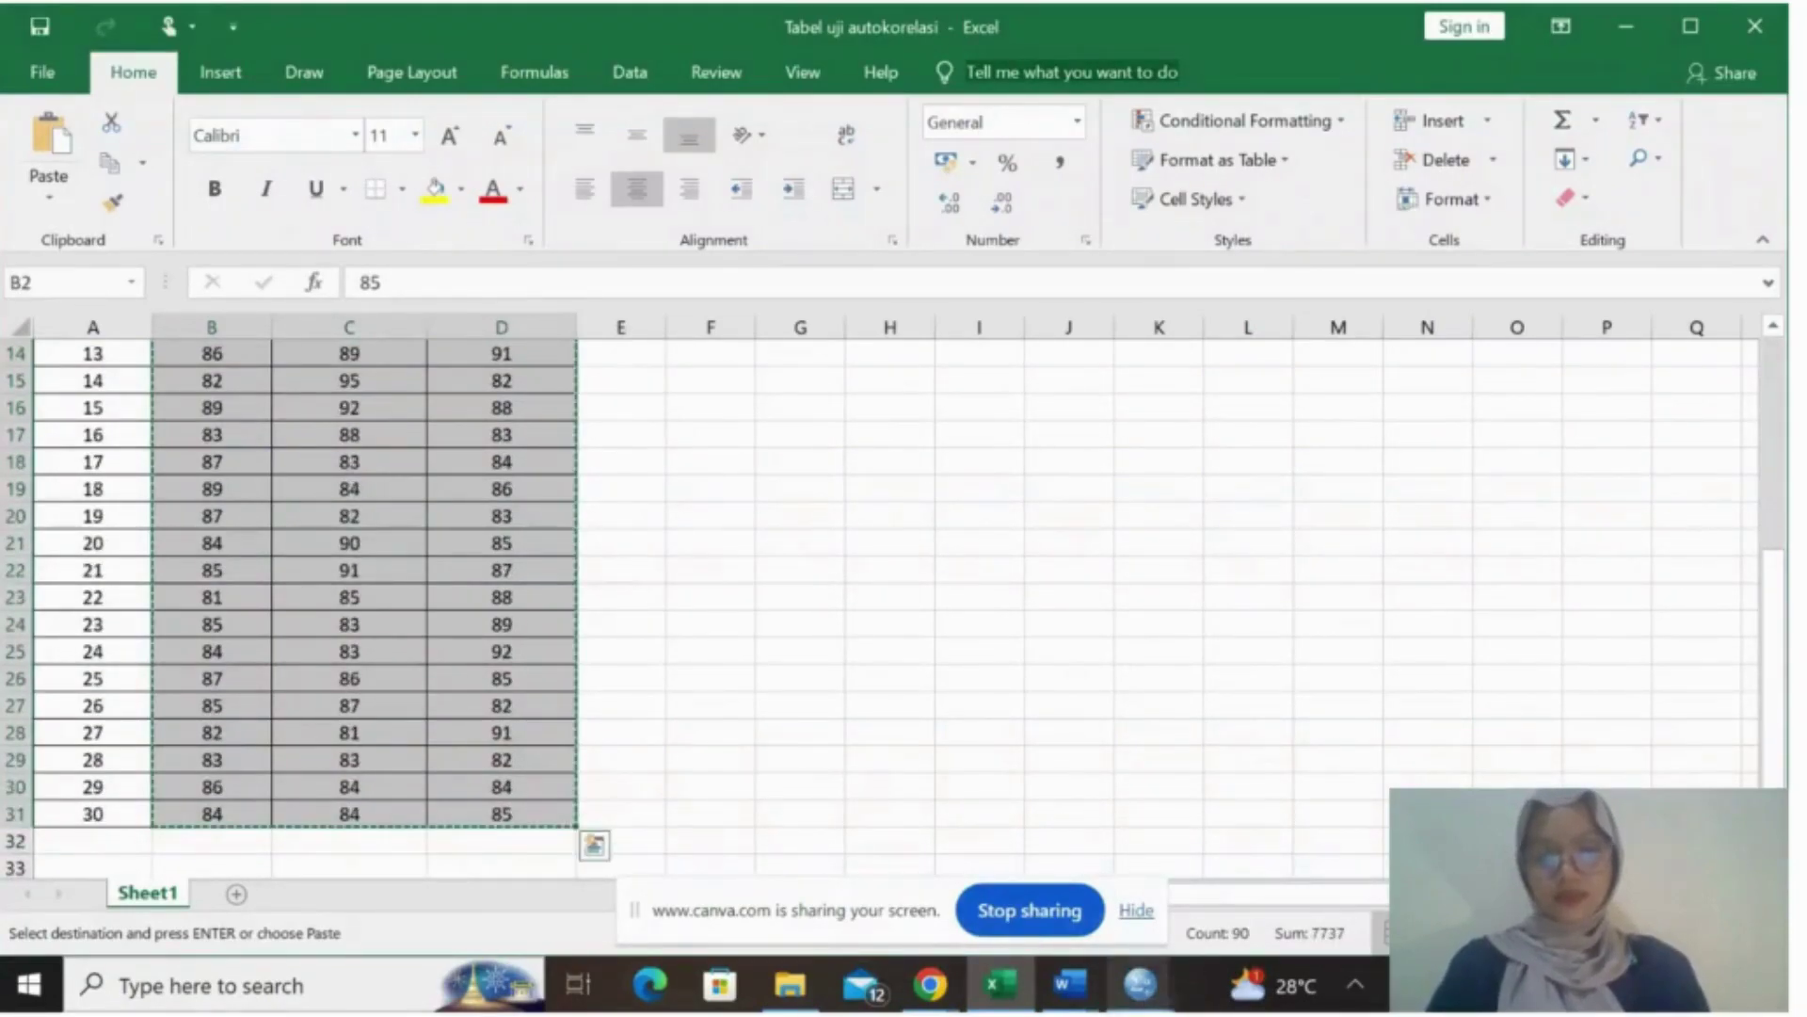
- Switch to the Untitled2 dataset in SPSS and paste the copied values starting at row 1 of the first column
click(1144, 988)
click(1256, 913)
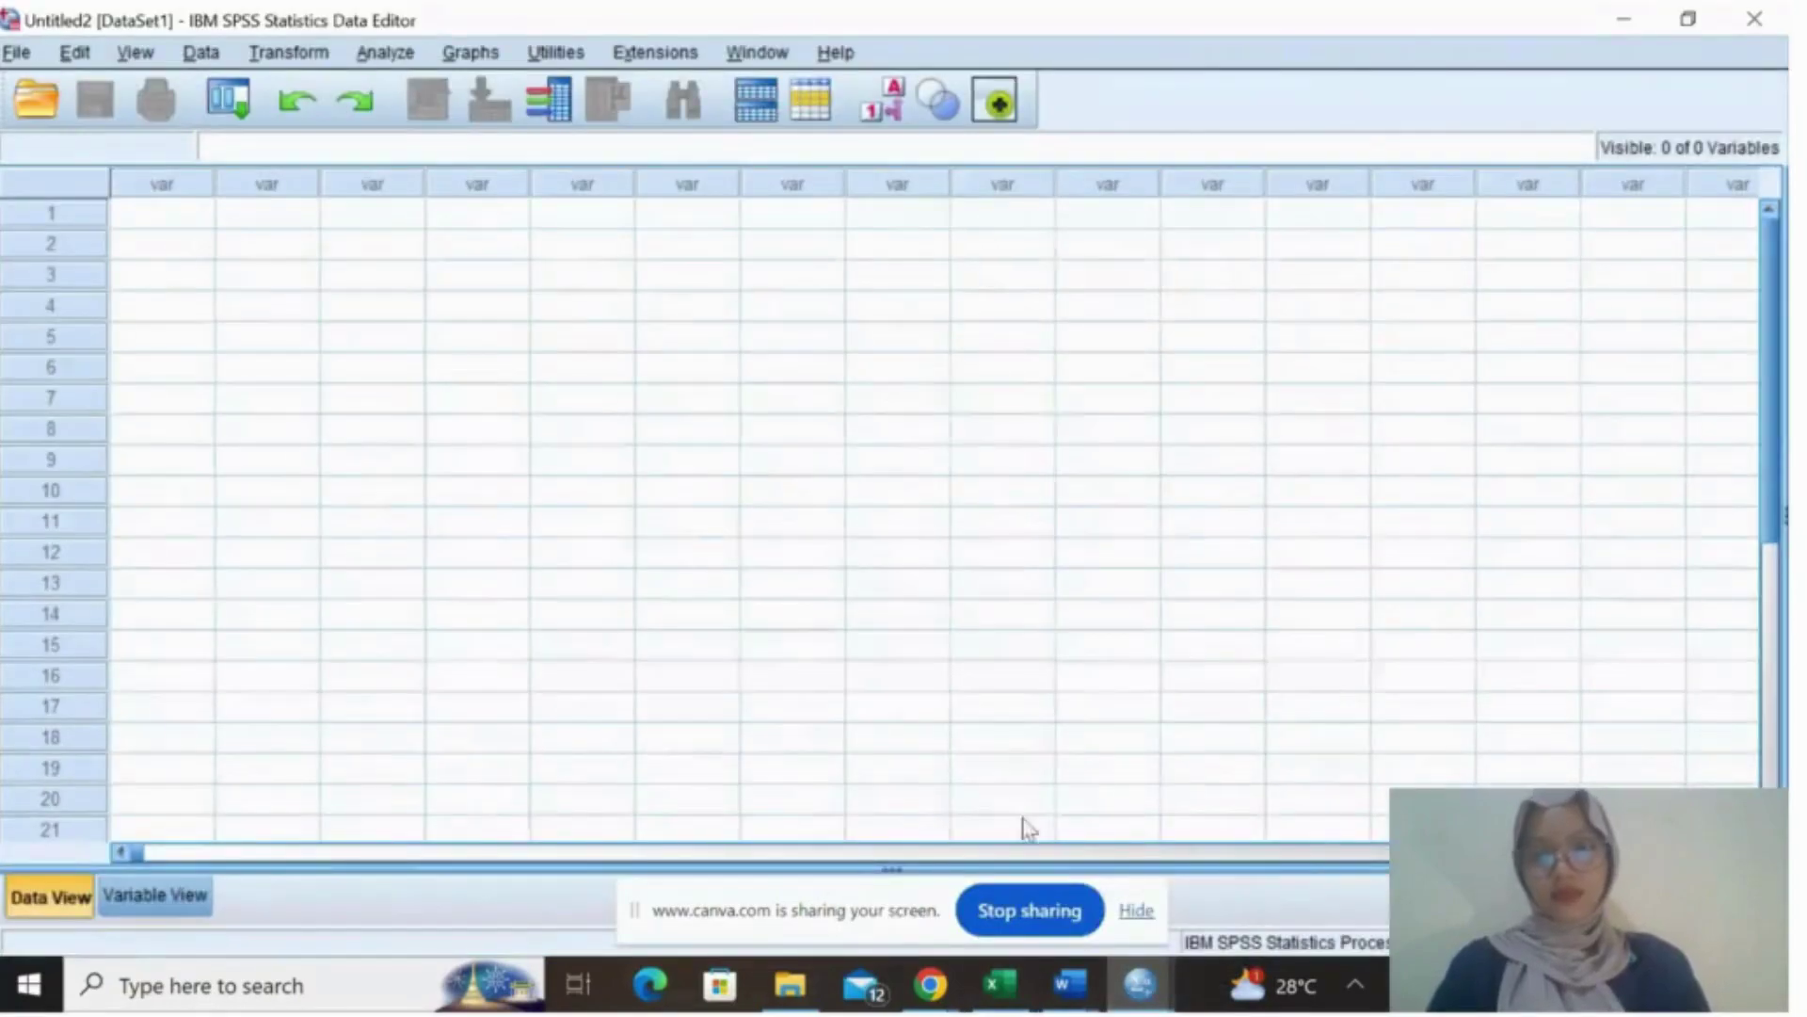
click(185, 218)
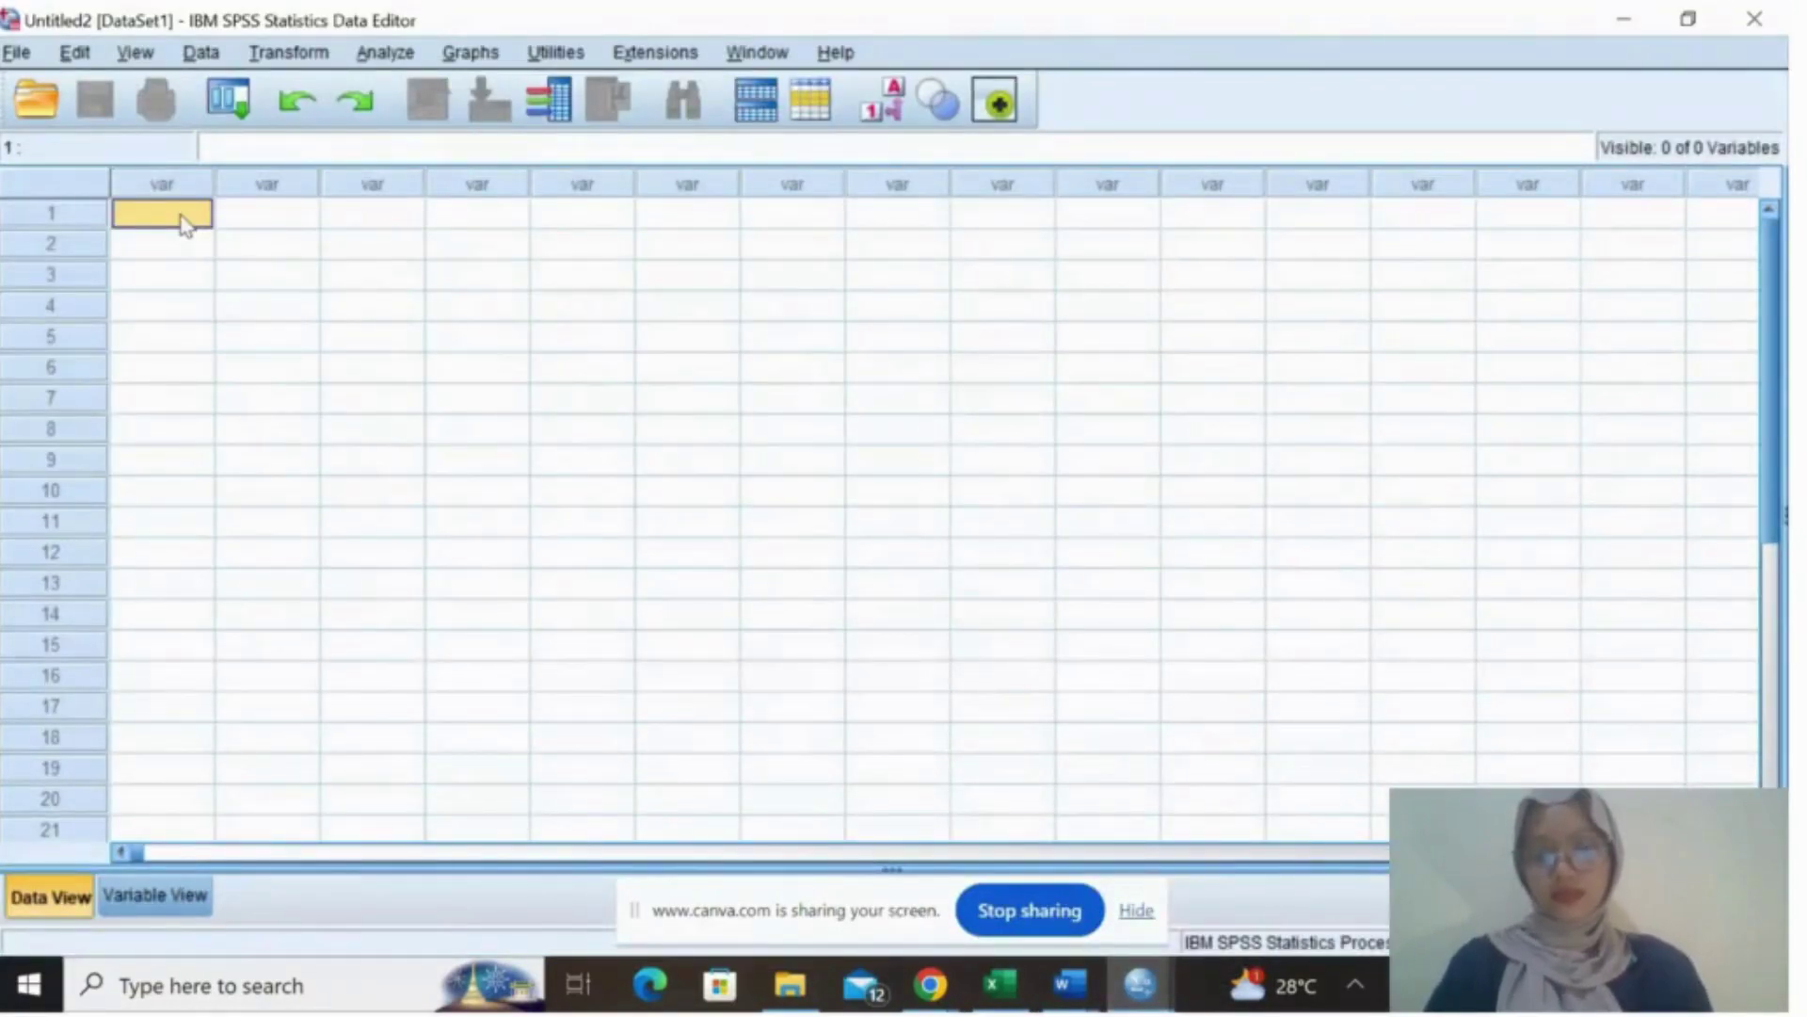
key(ctrl+v)
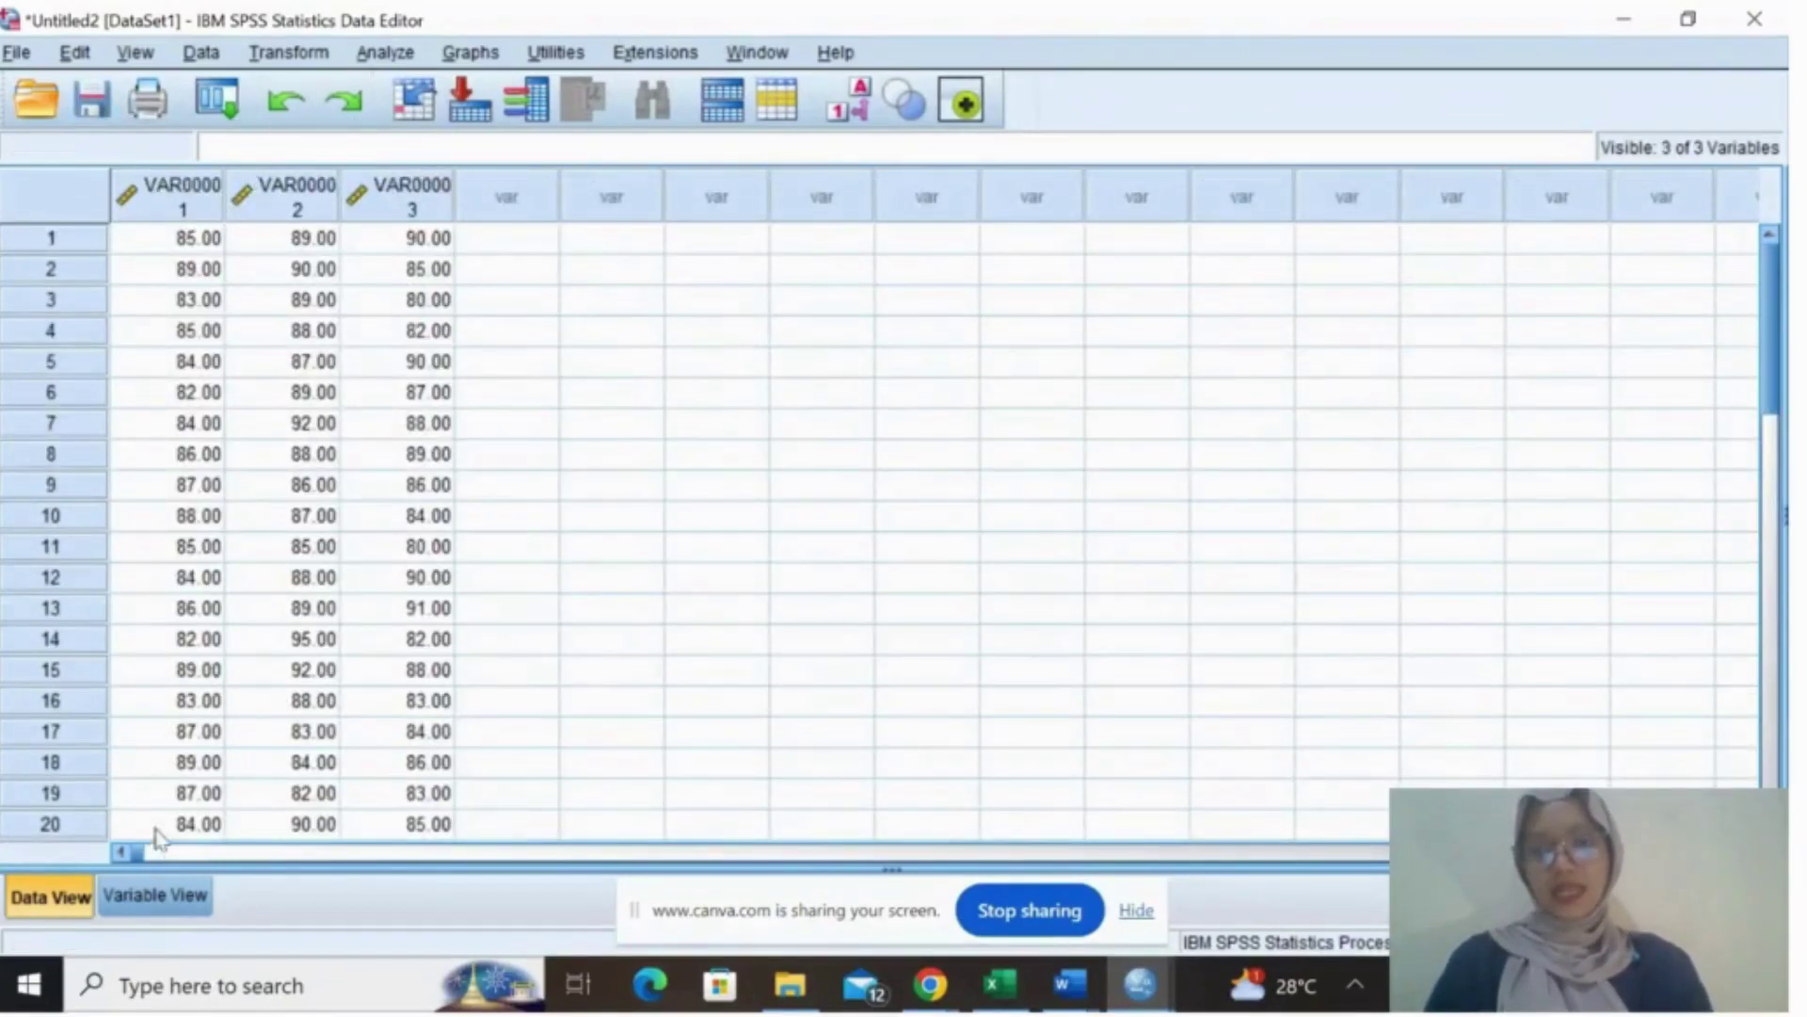
- Rename the first variable X1 and label it Harga
click(158, 897)
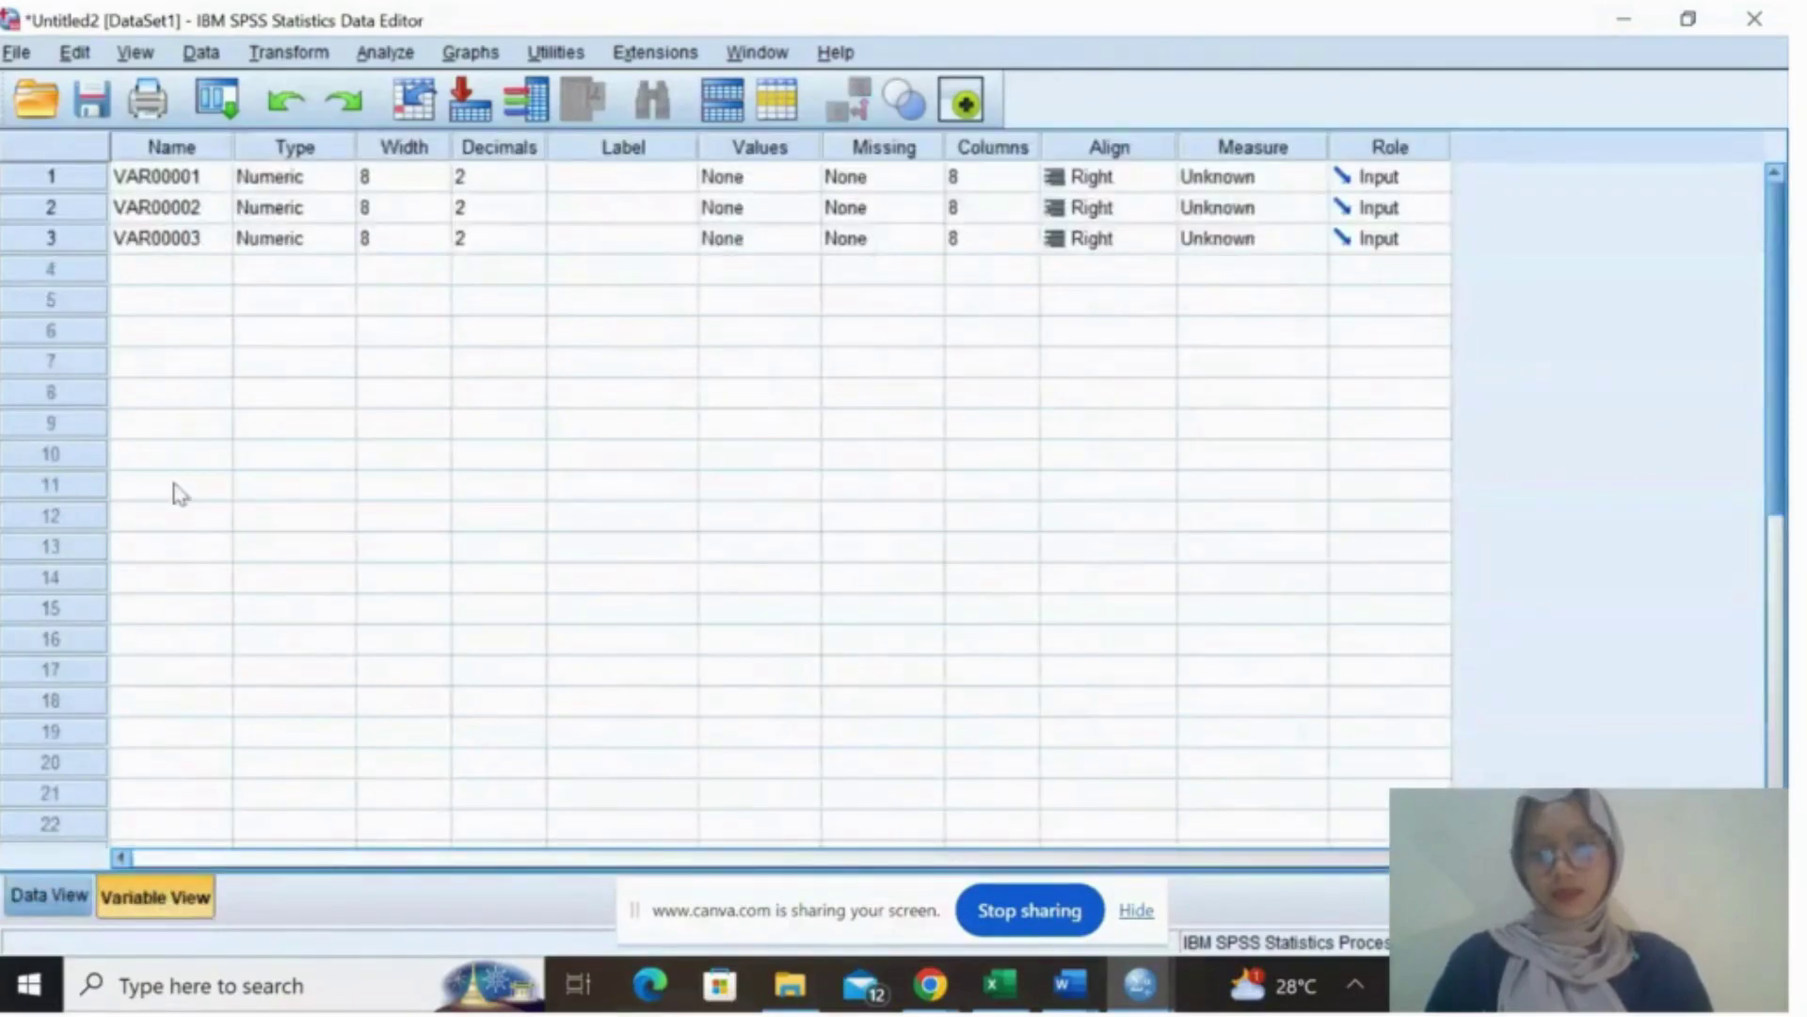
click(165, 183)
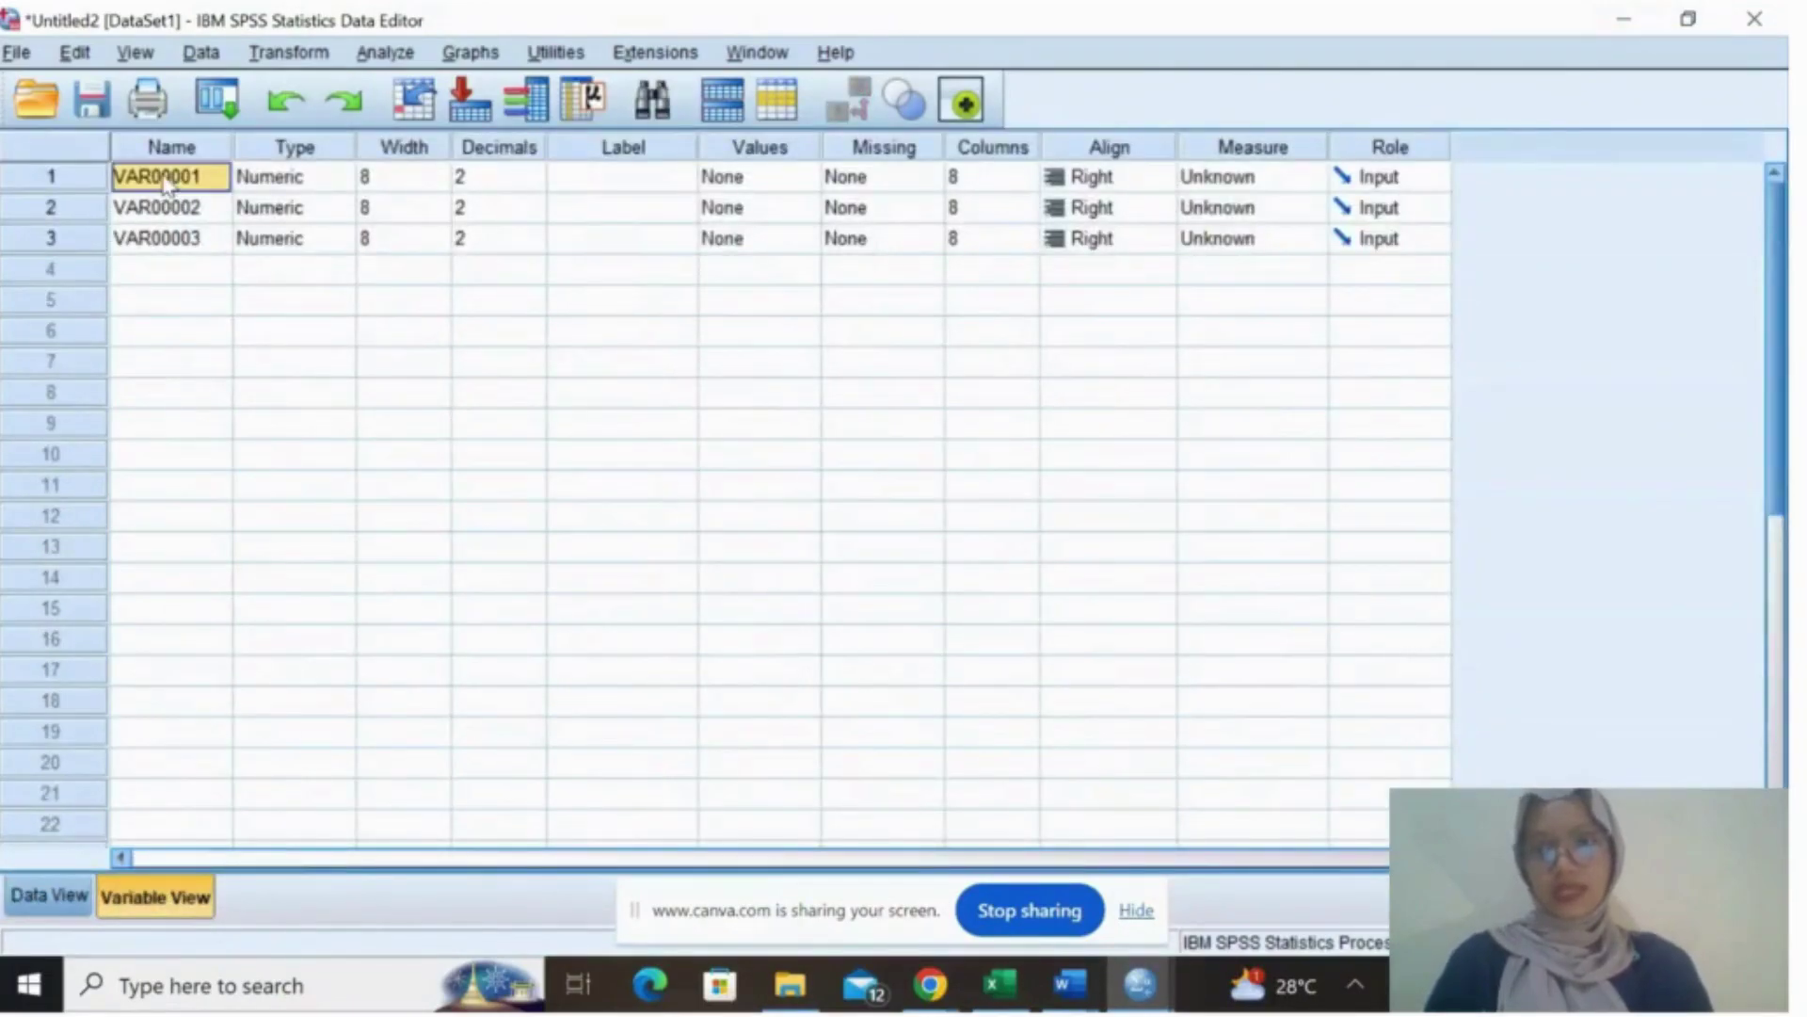
text(X1)
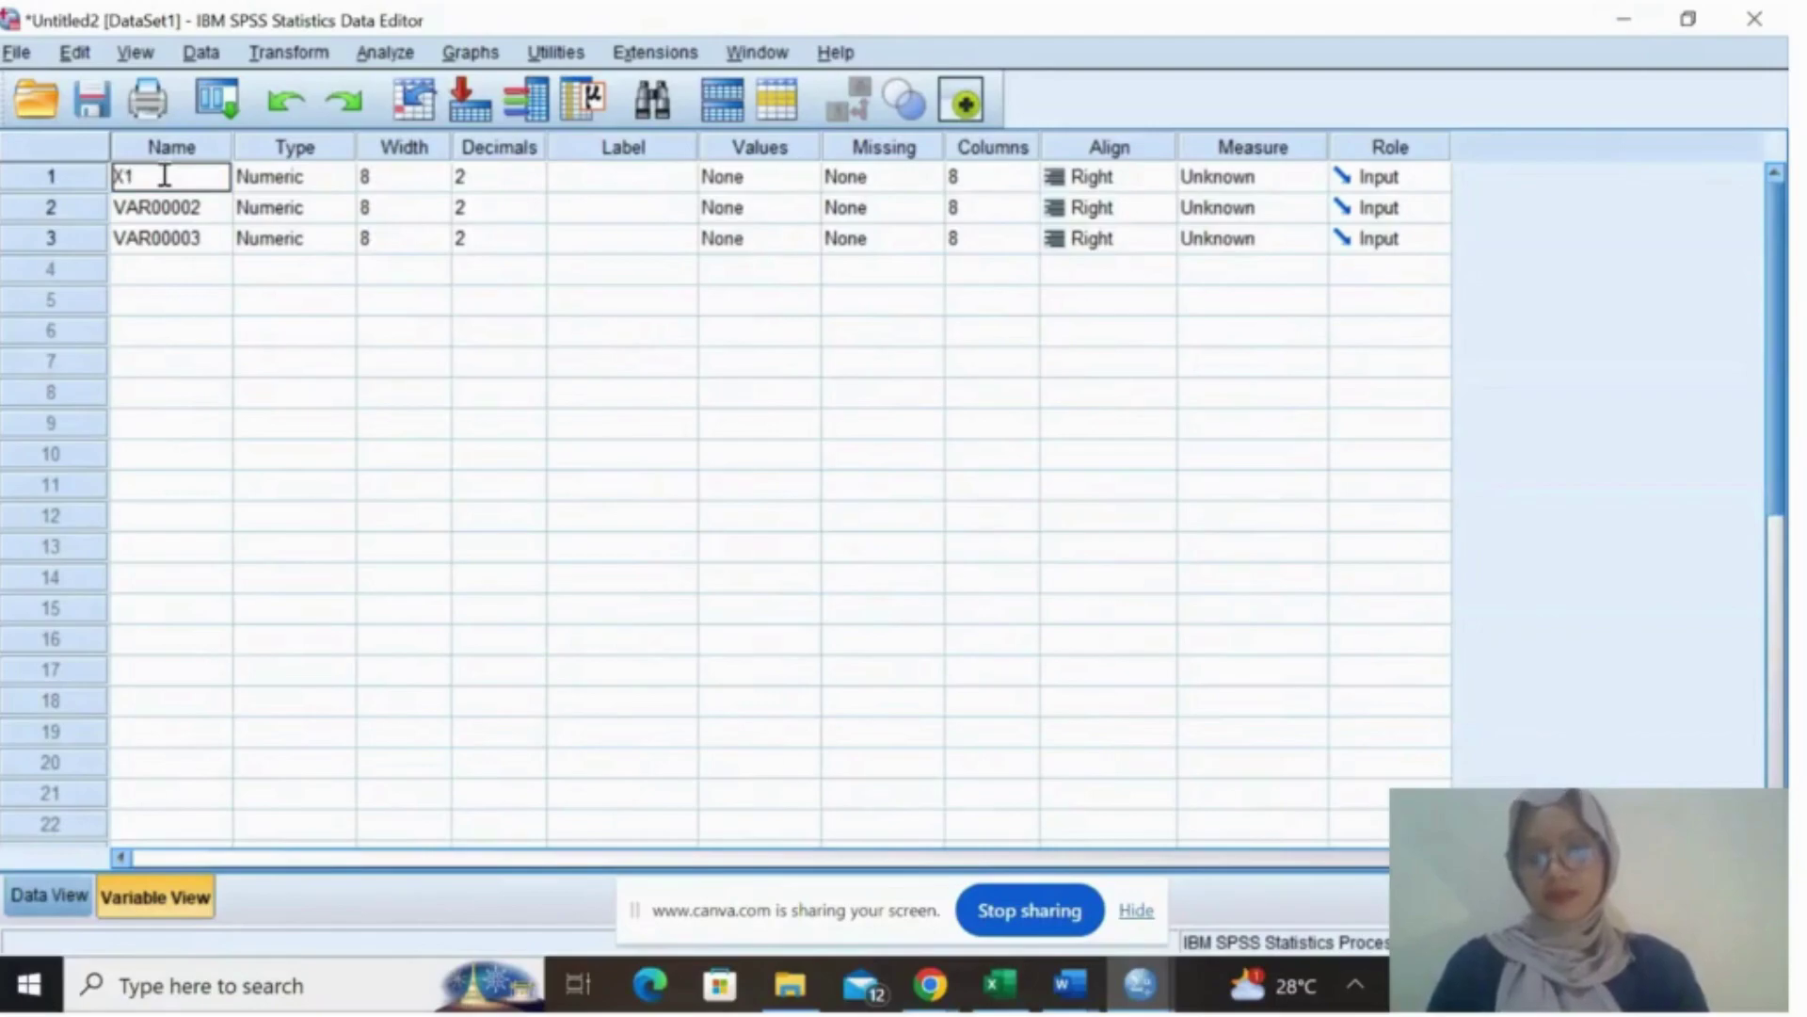
click(584, 182)
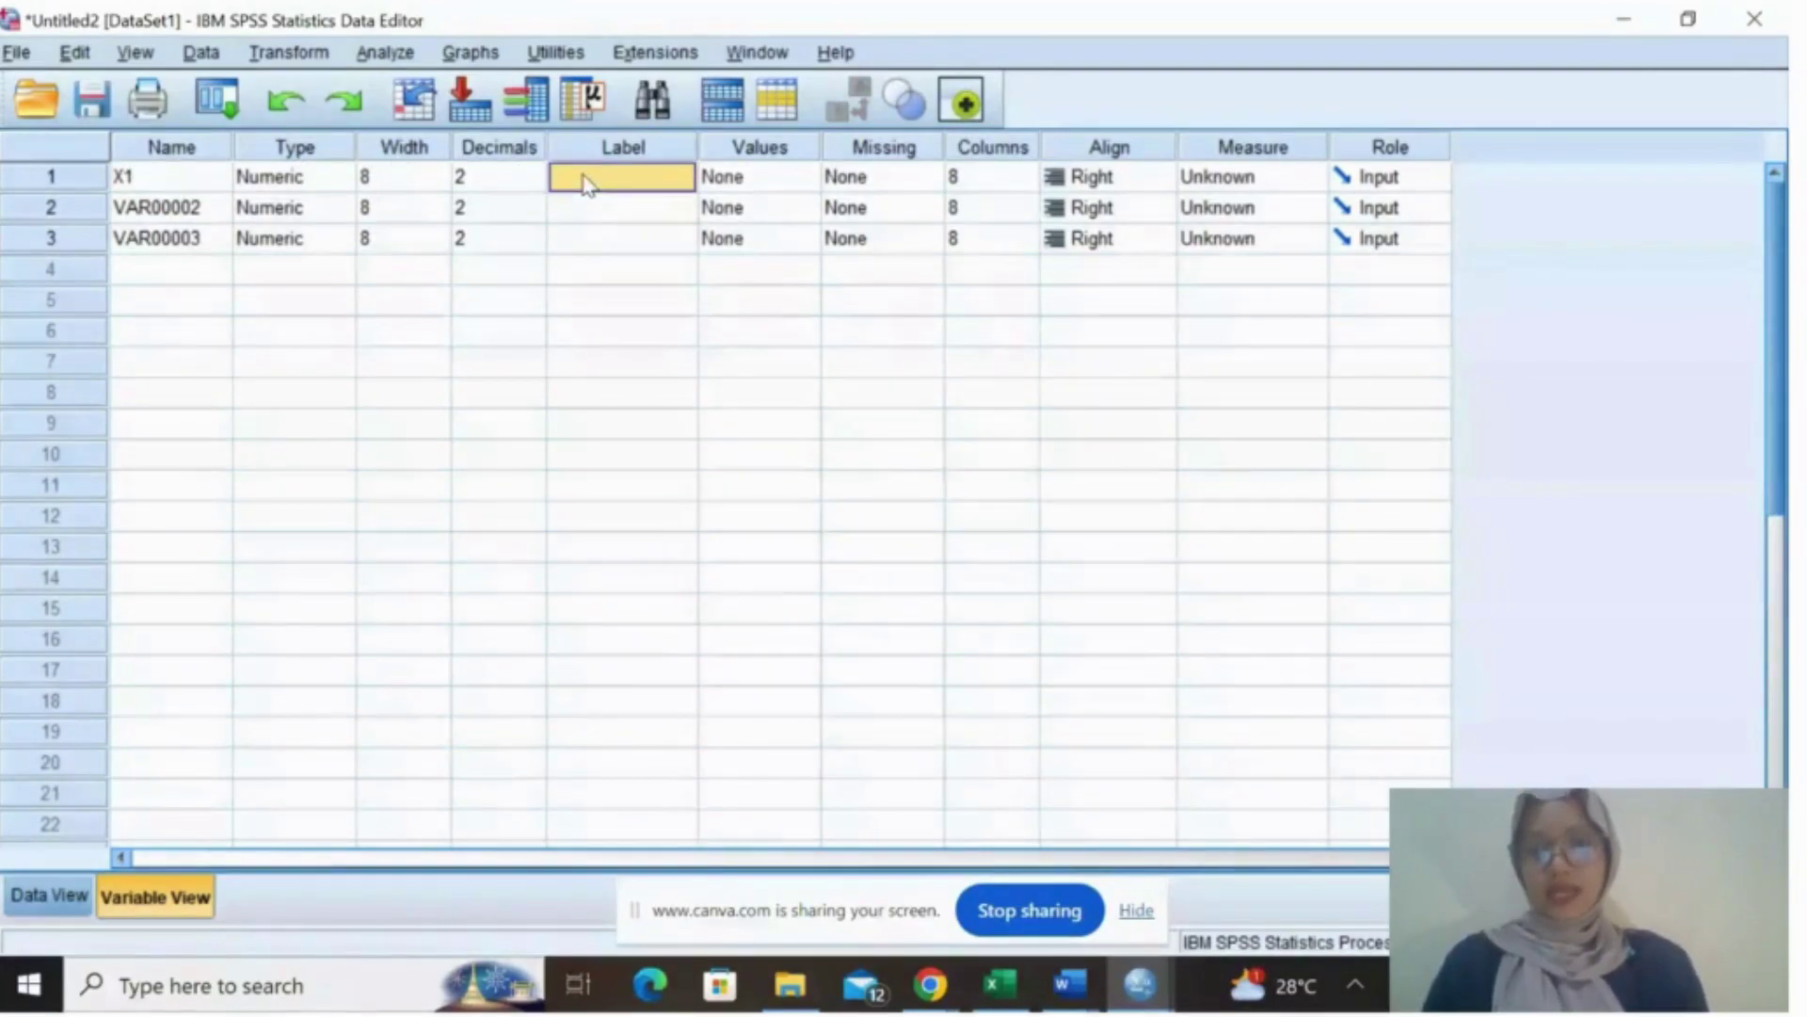
text(Harga)
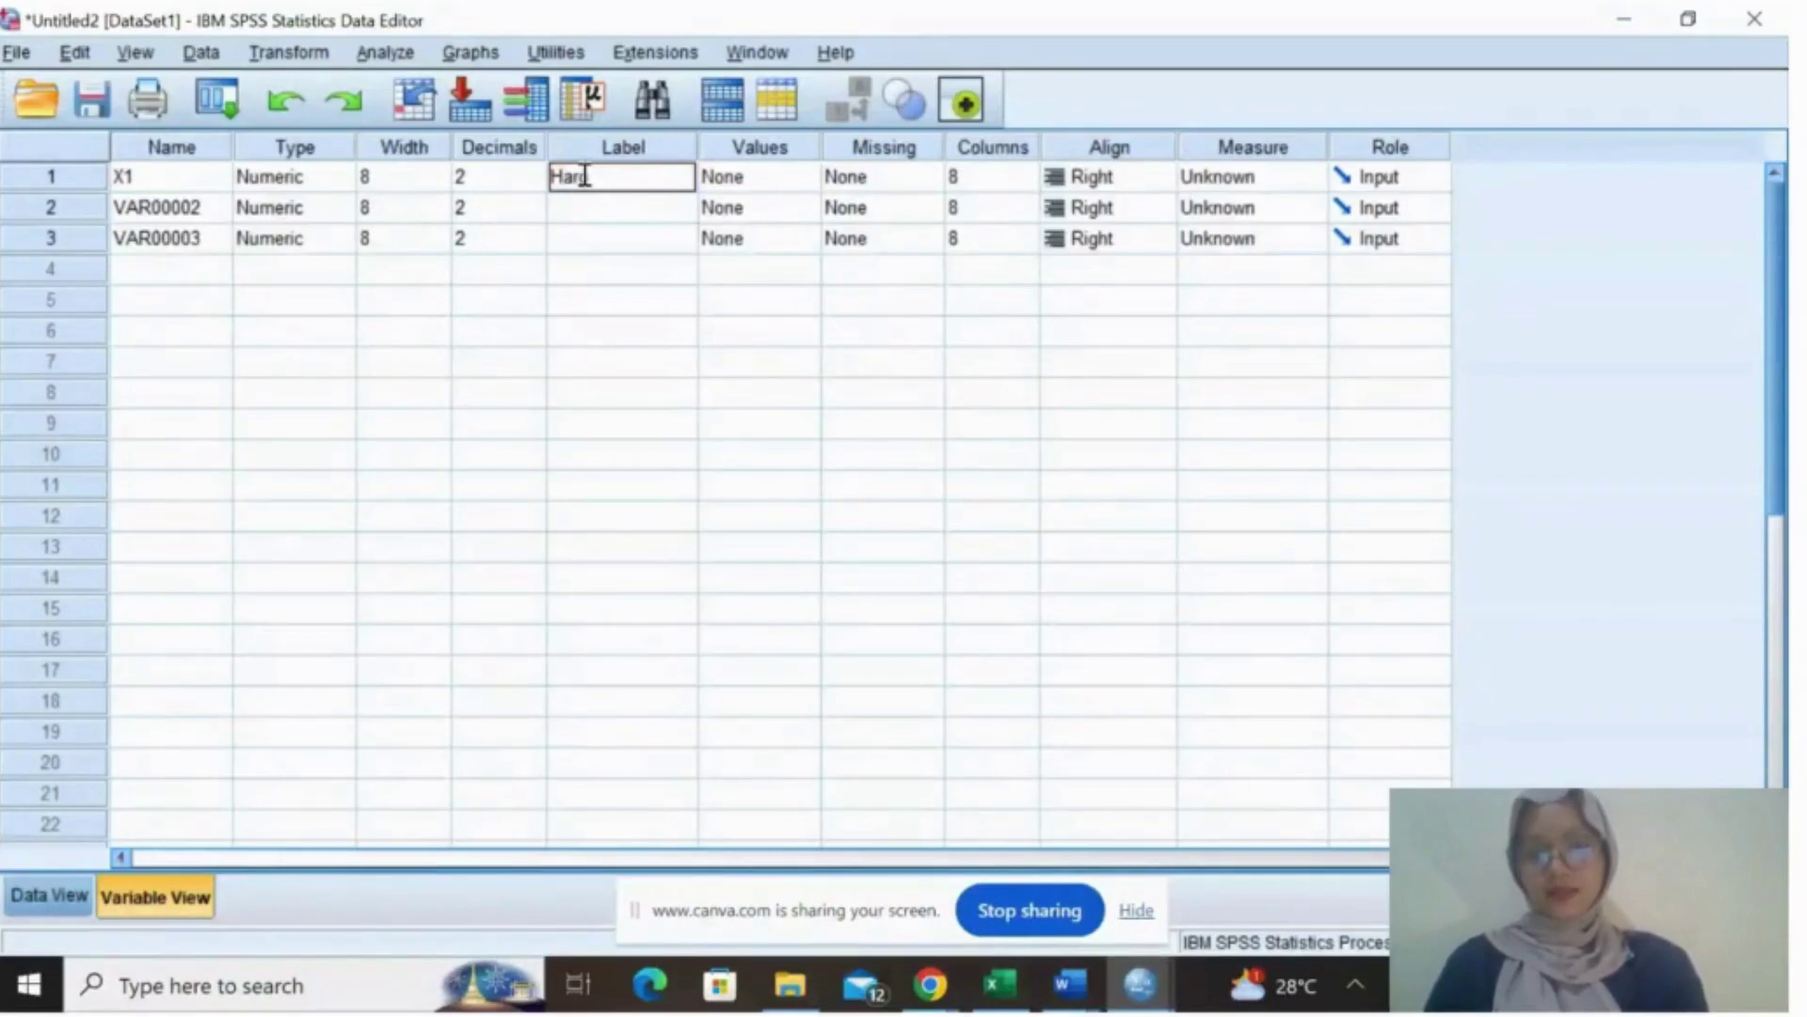
- Rename the second variable X2 and label it Kualitas Produk
click(169, 216)
text(X2)
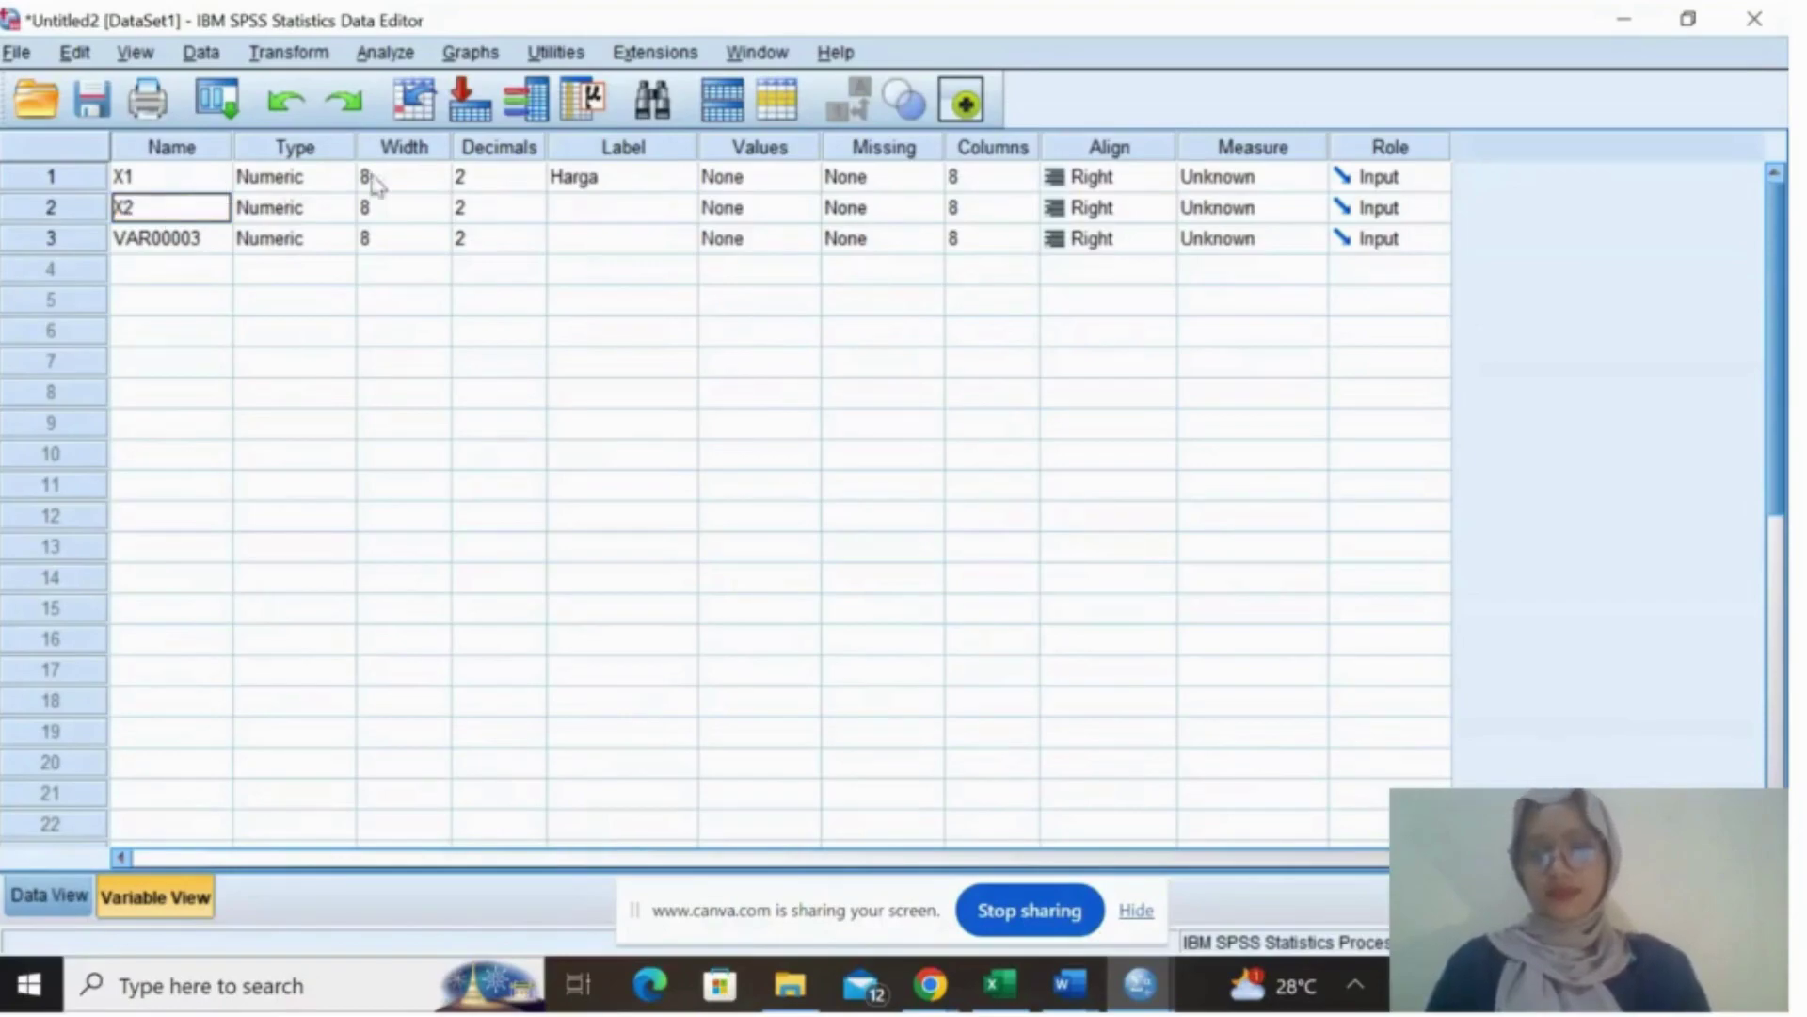
click(608, 211)
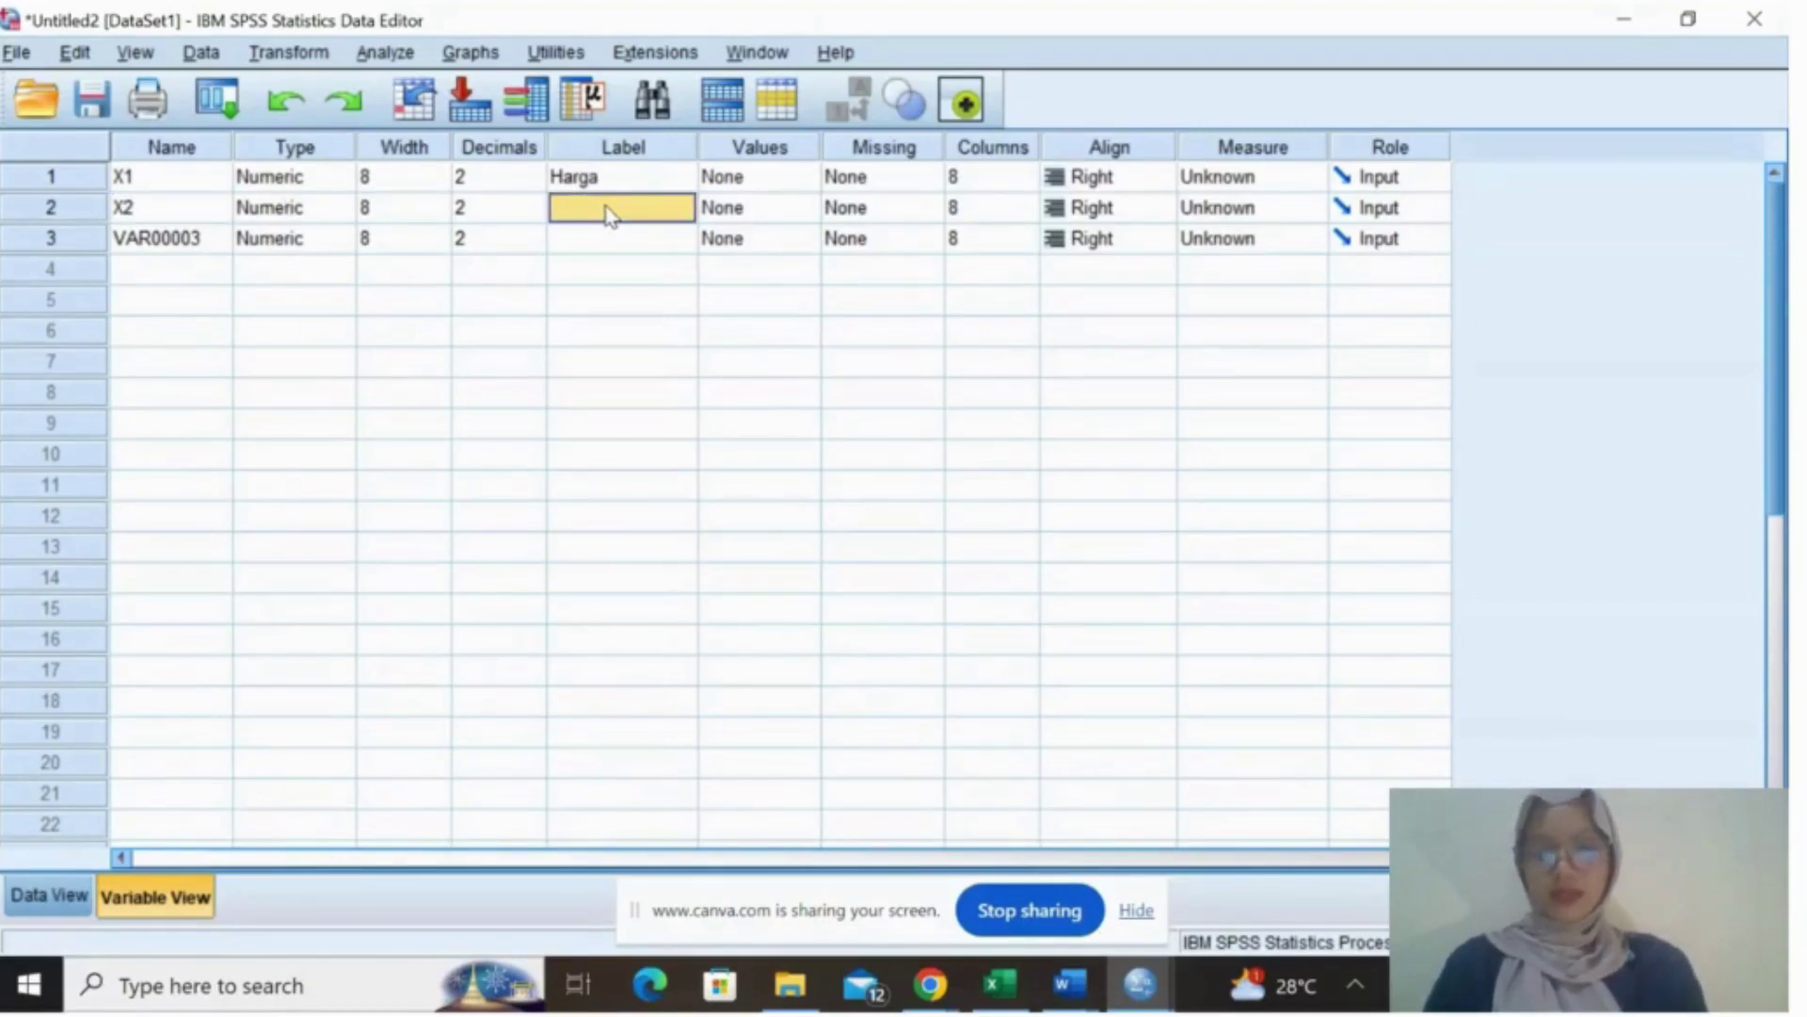
text(Kualitas Produk)
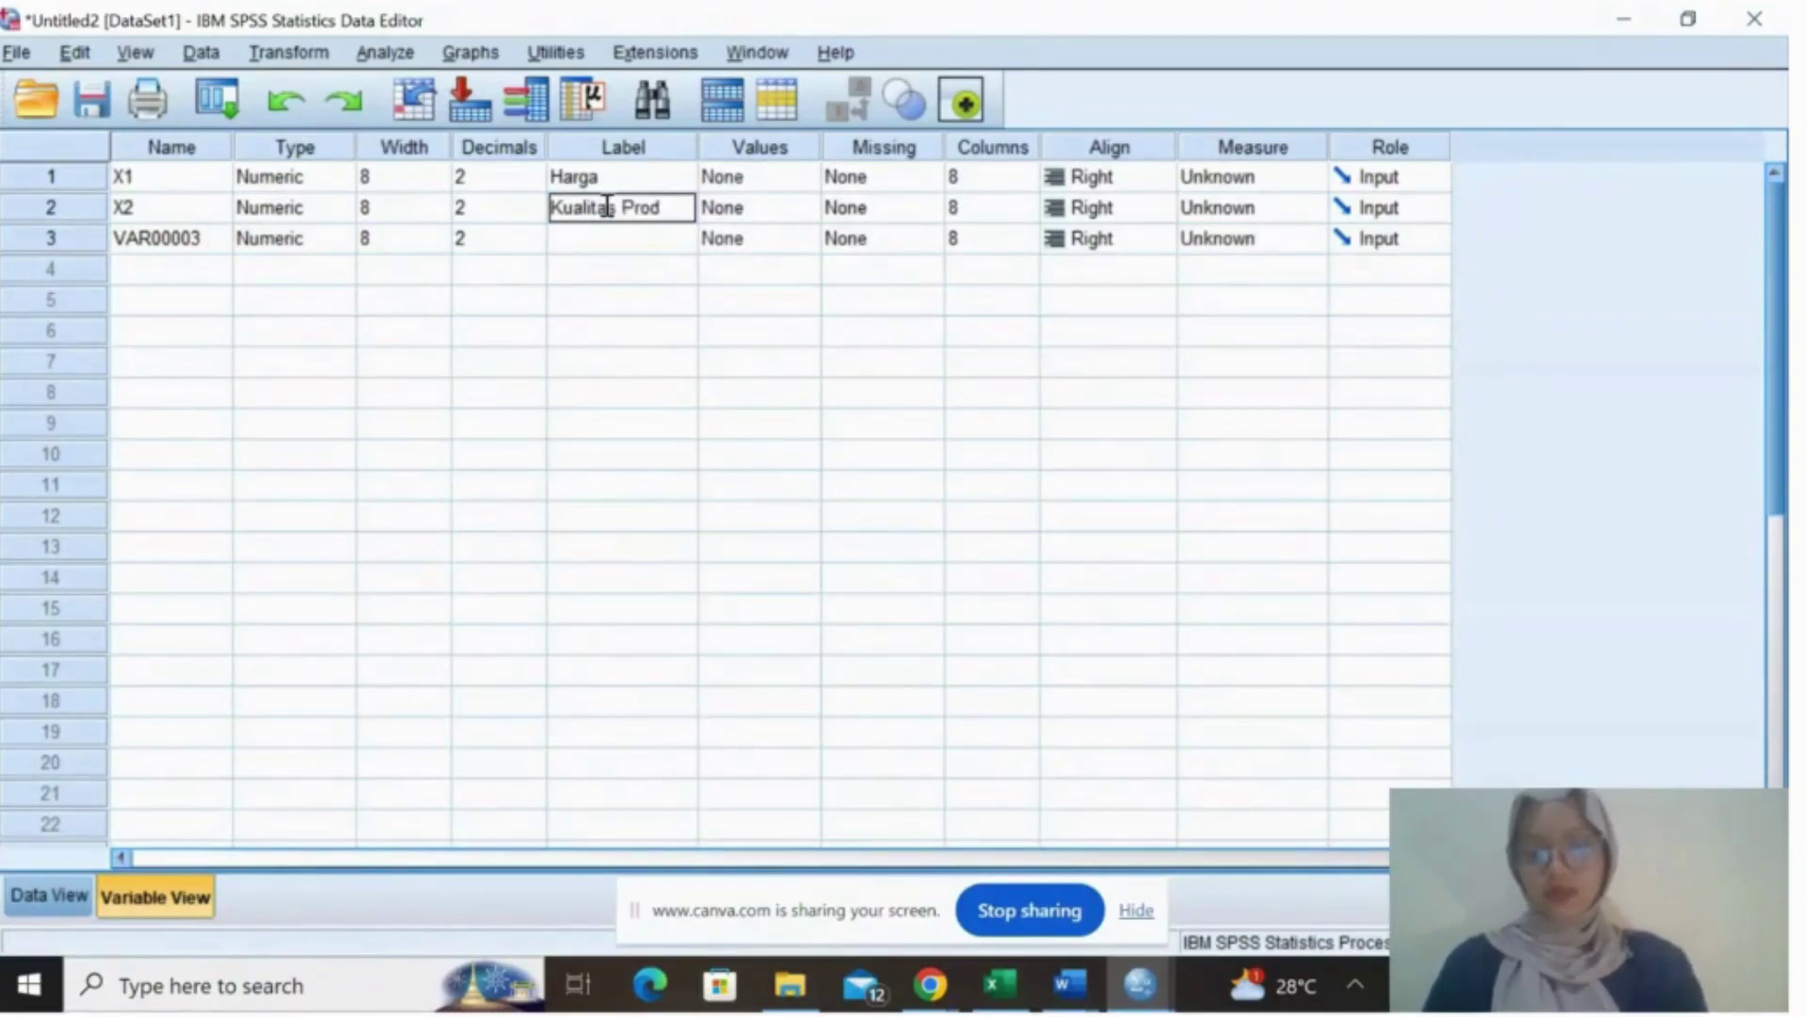
- Rename the third variable Y and label it Keputusan Pembelian
click(179, 243)
text(Y)
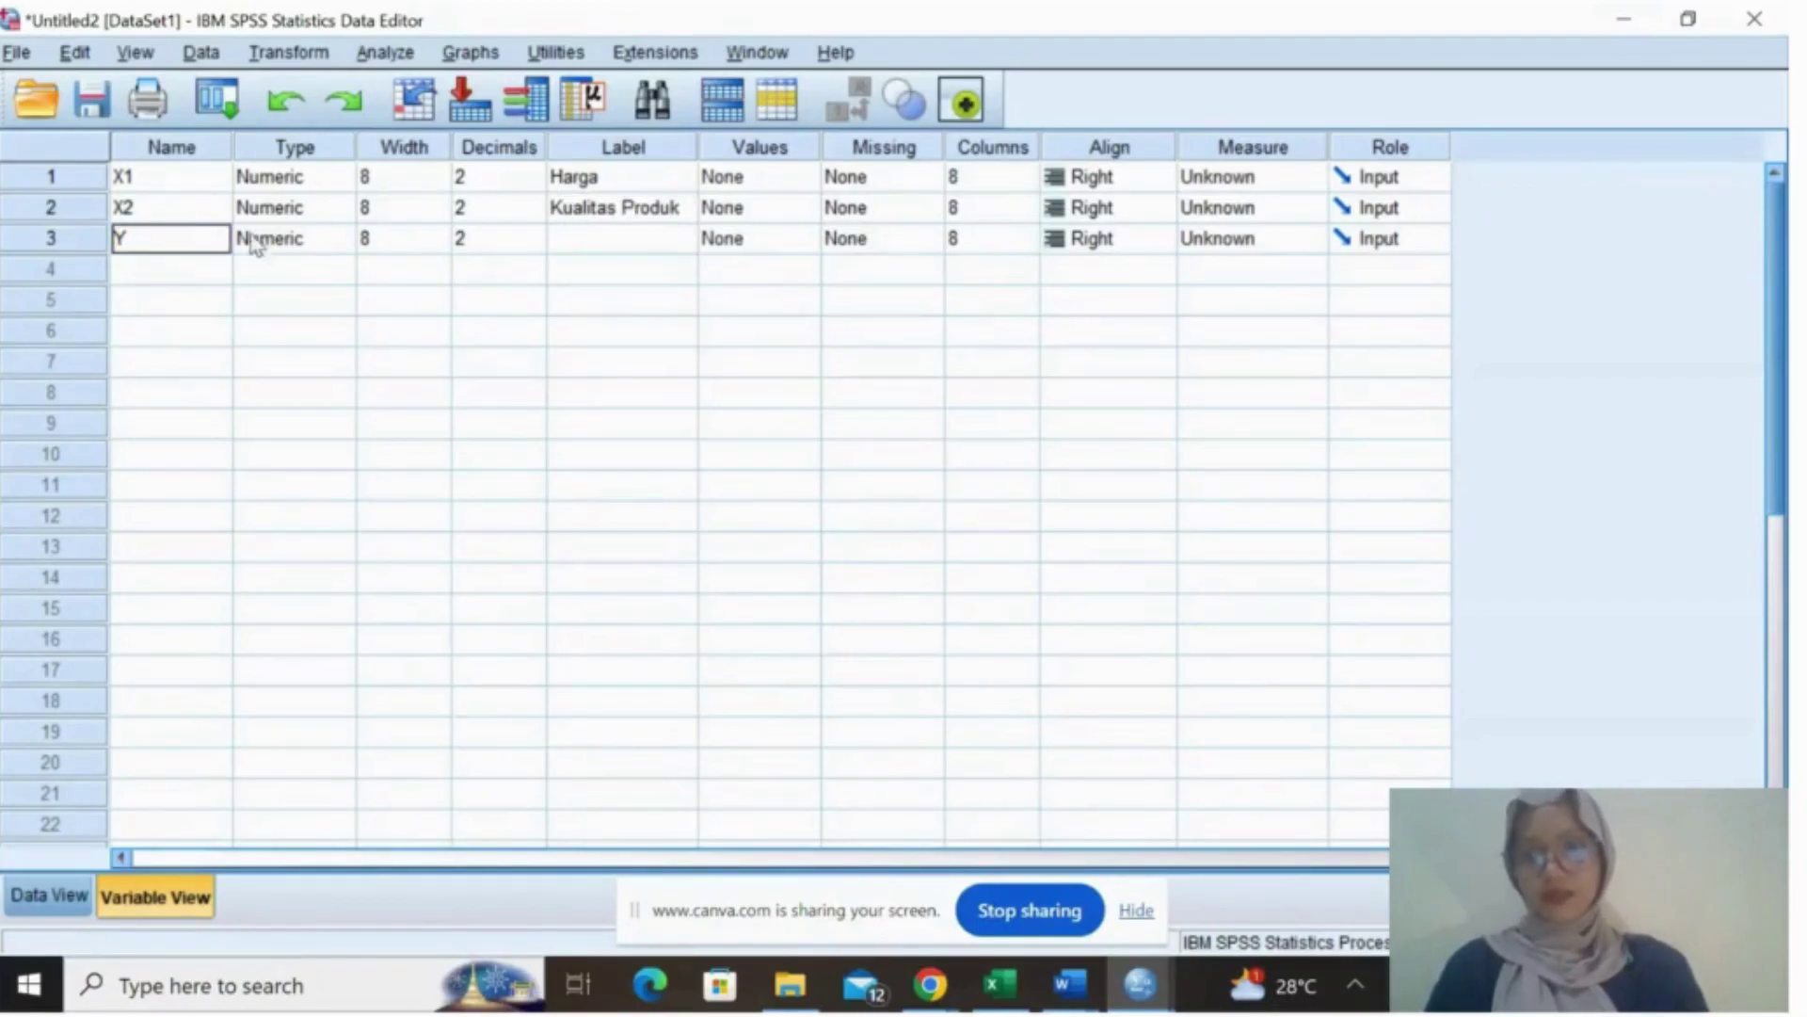
click(605, 245)
text(Keputusa)
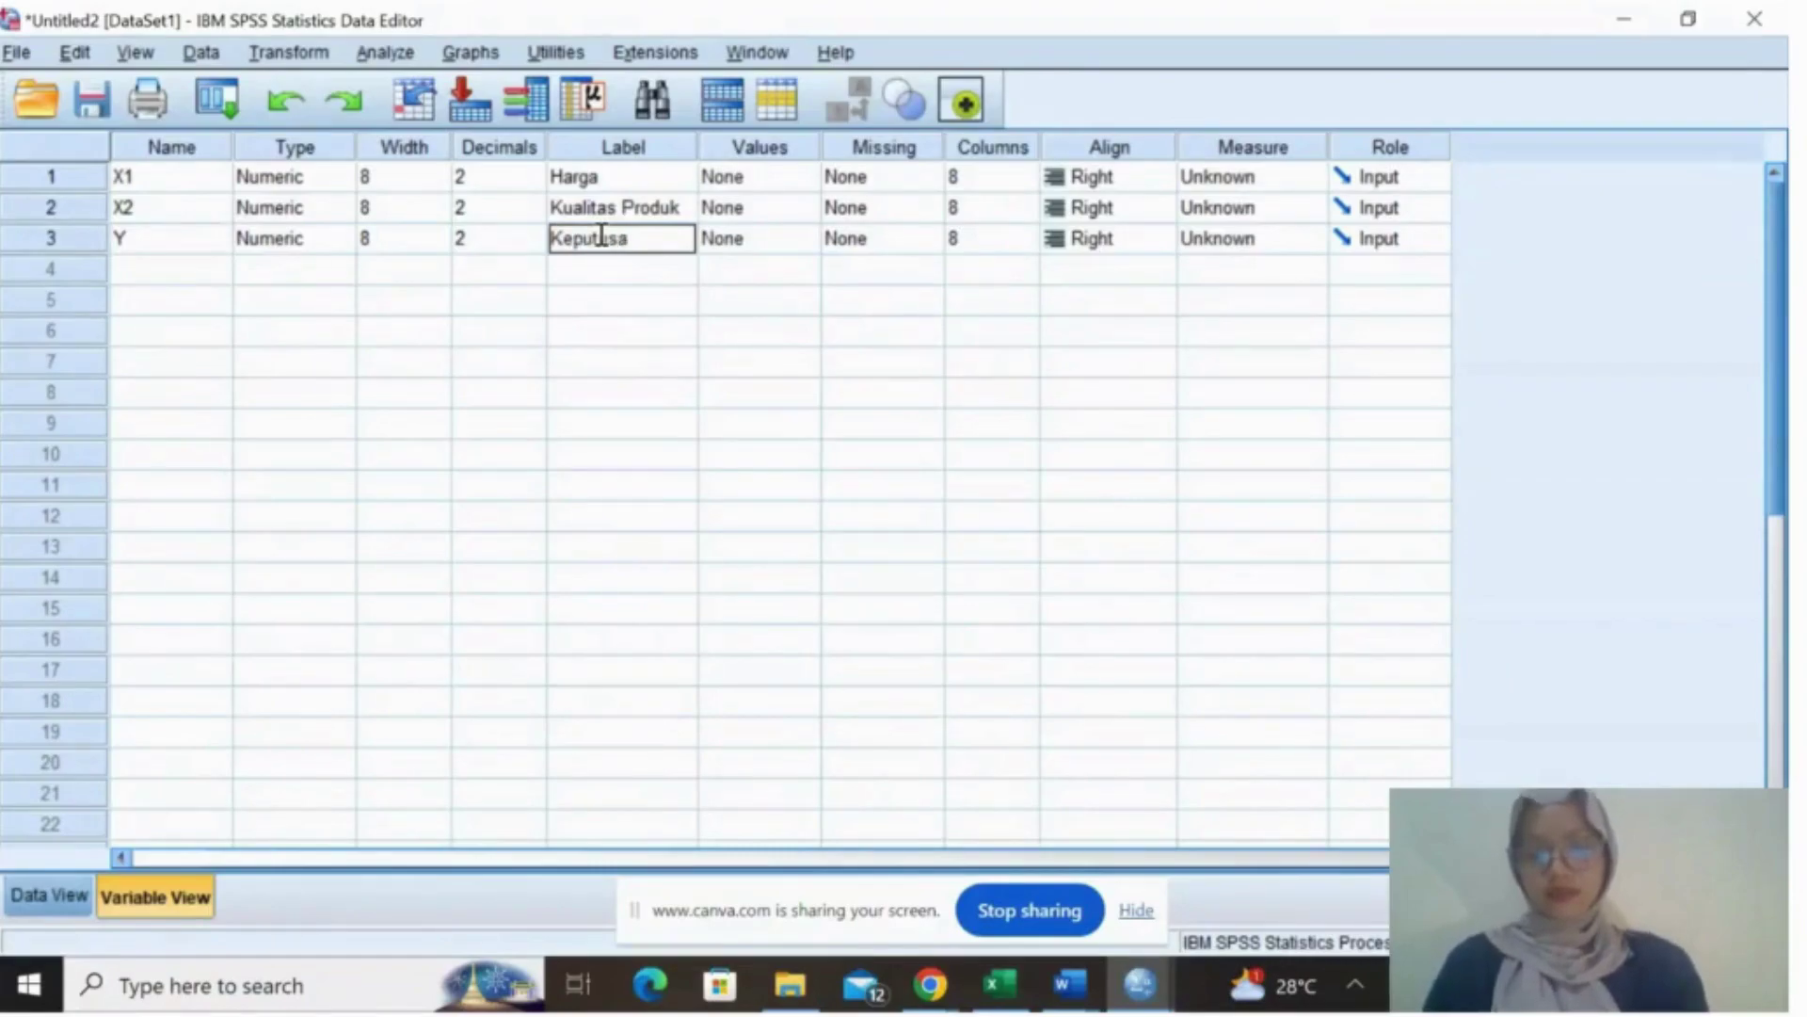
text(n Pembelian)
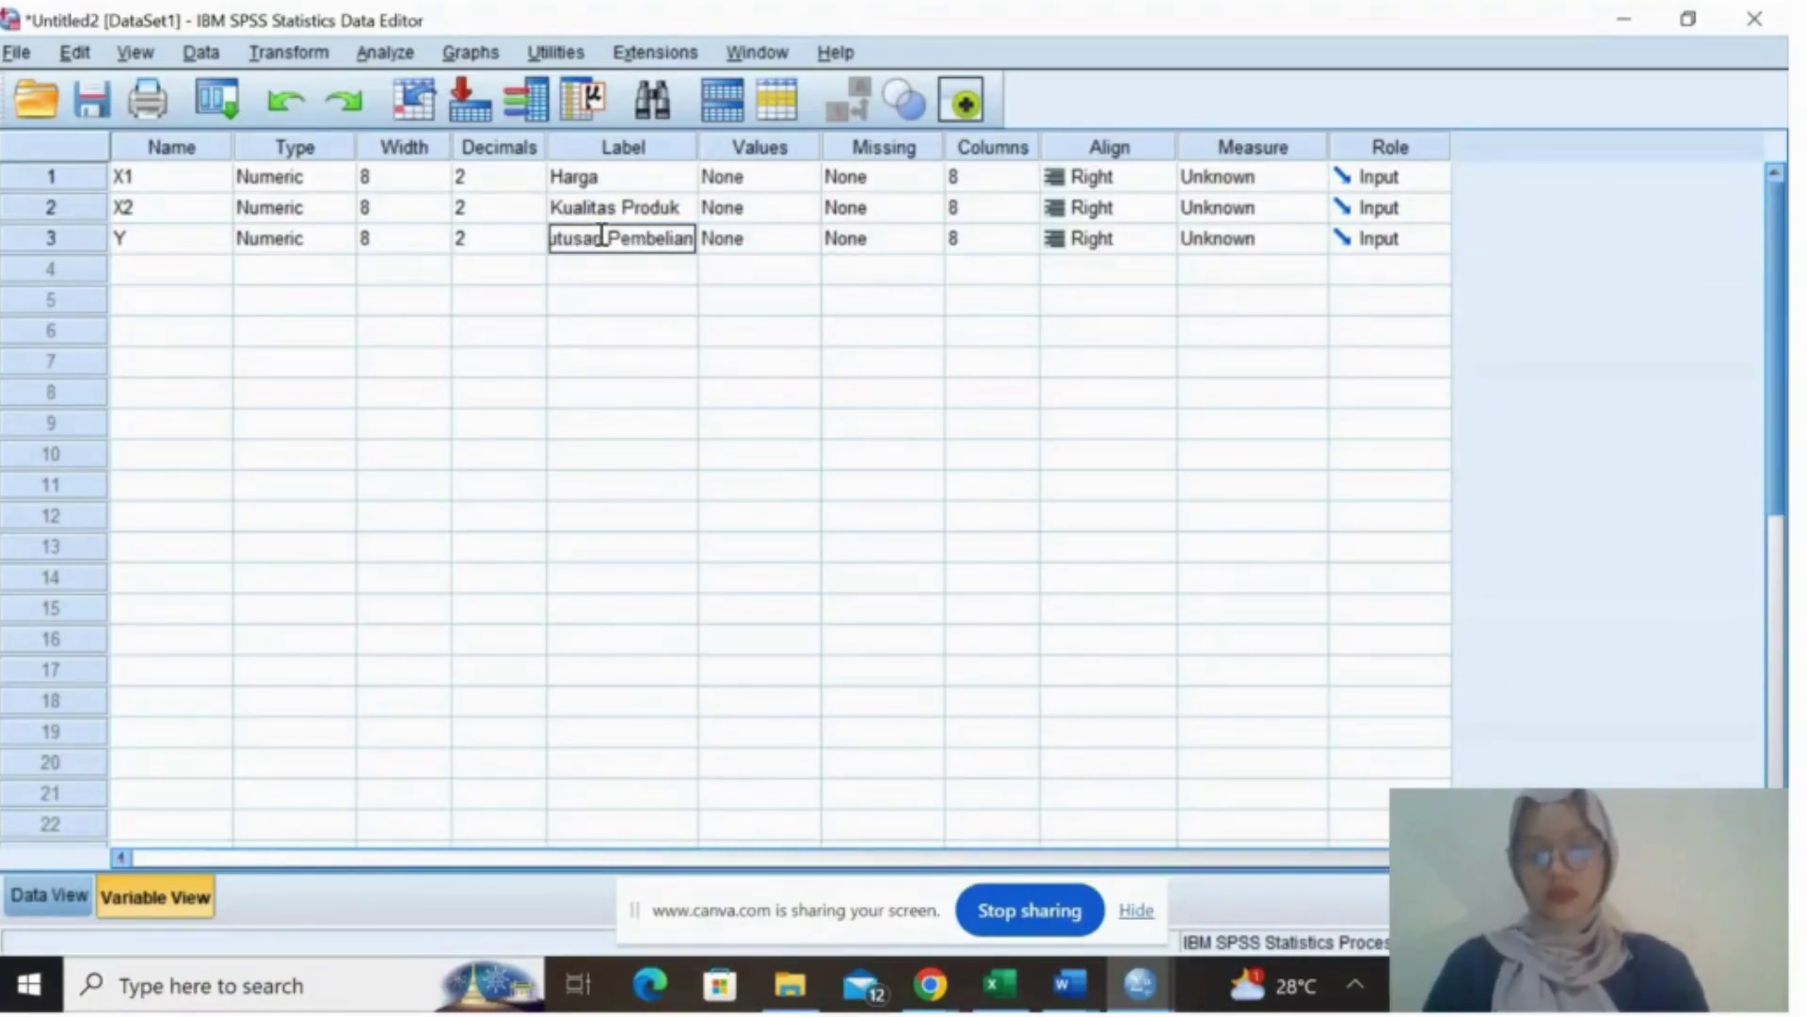
- Set the decimals of variables X1, X2 and Y to 0
click(537, 185)
click(536, 185)
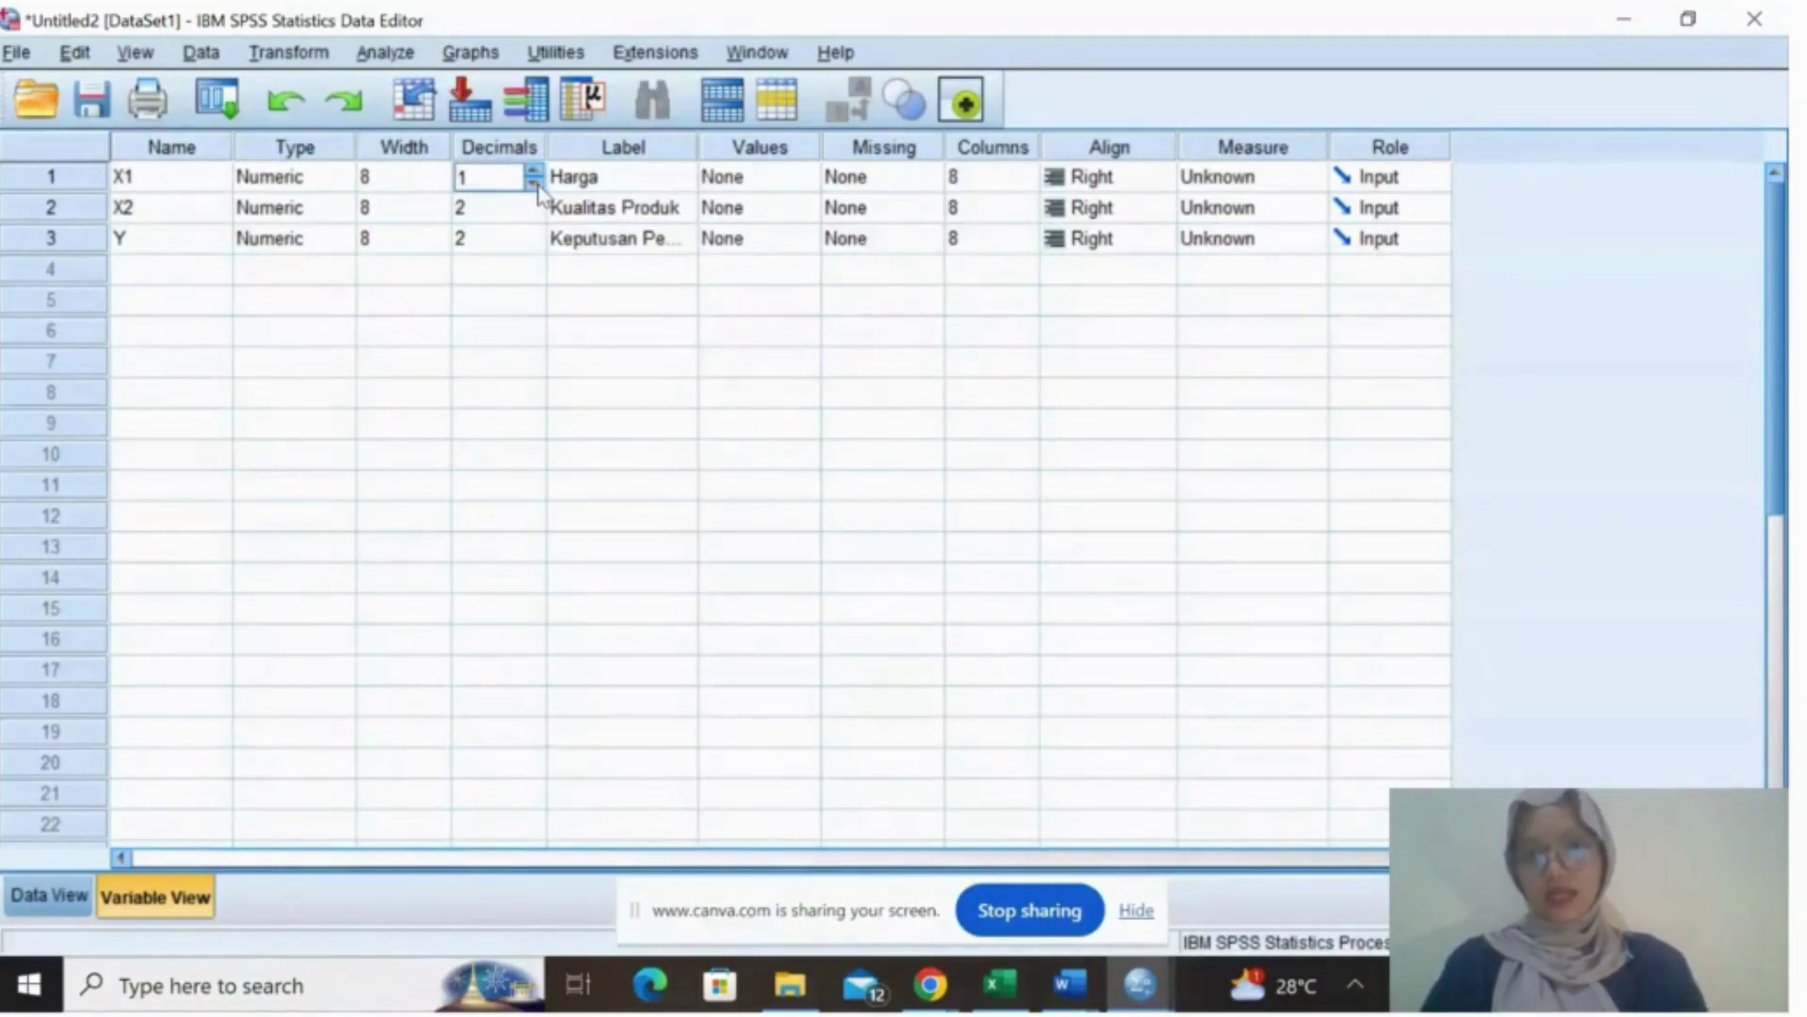
click(538, 216)
click(535, 213)
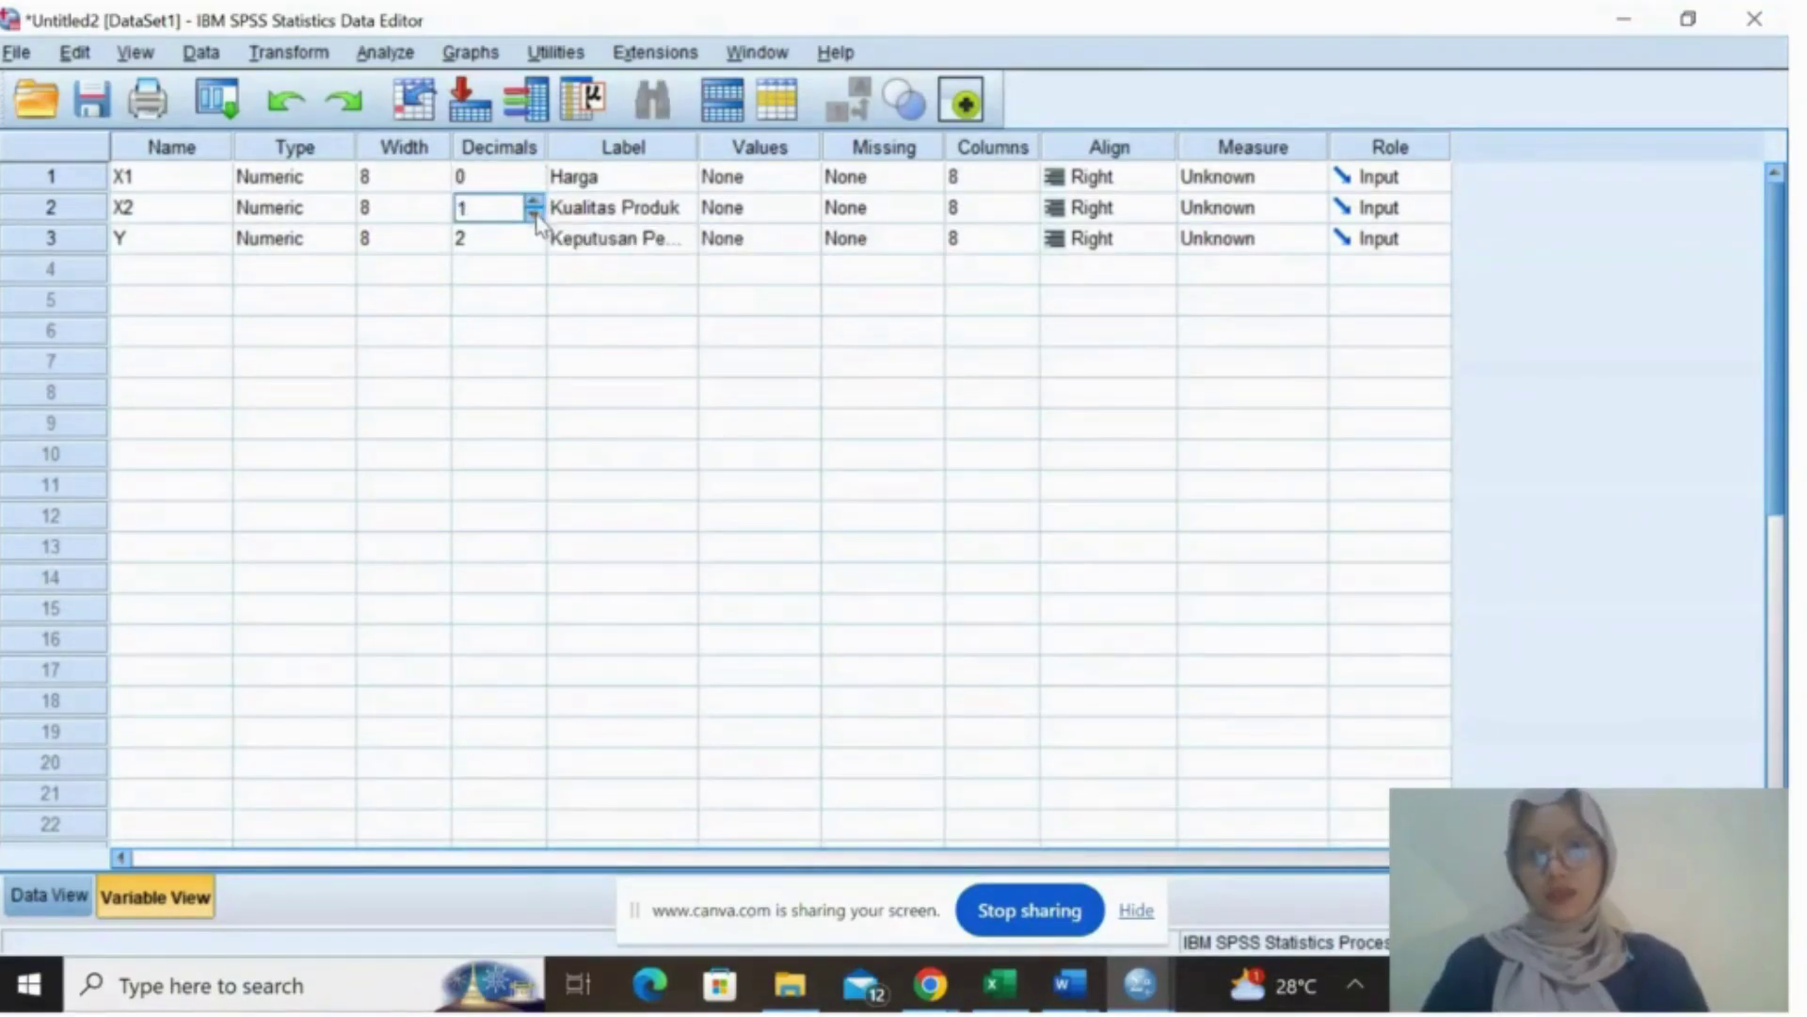
click(537, 247)
click(536, 245)
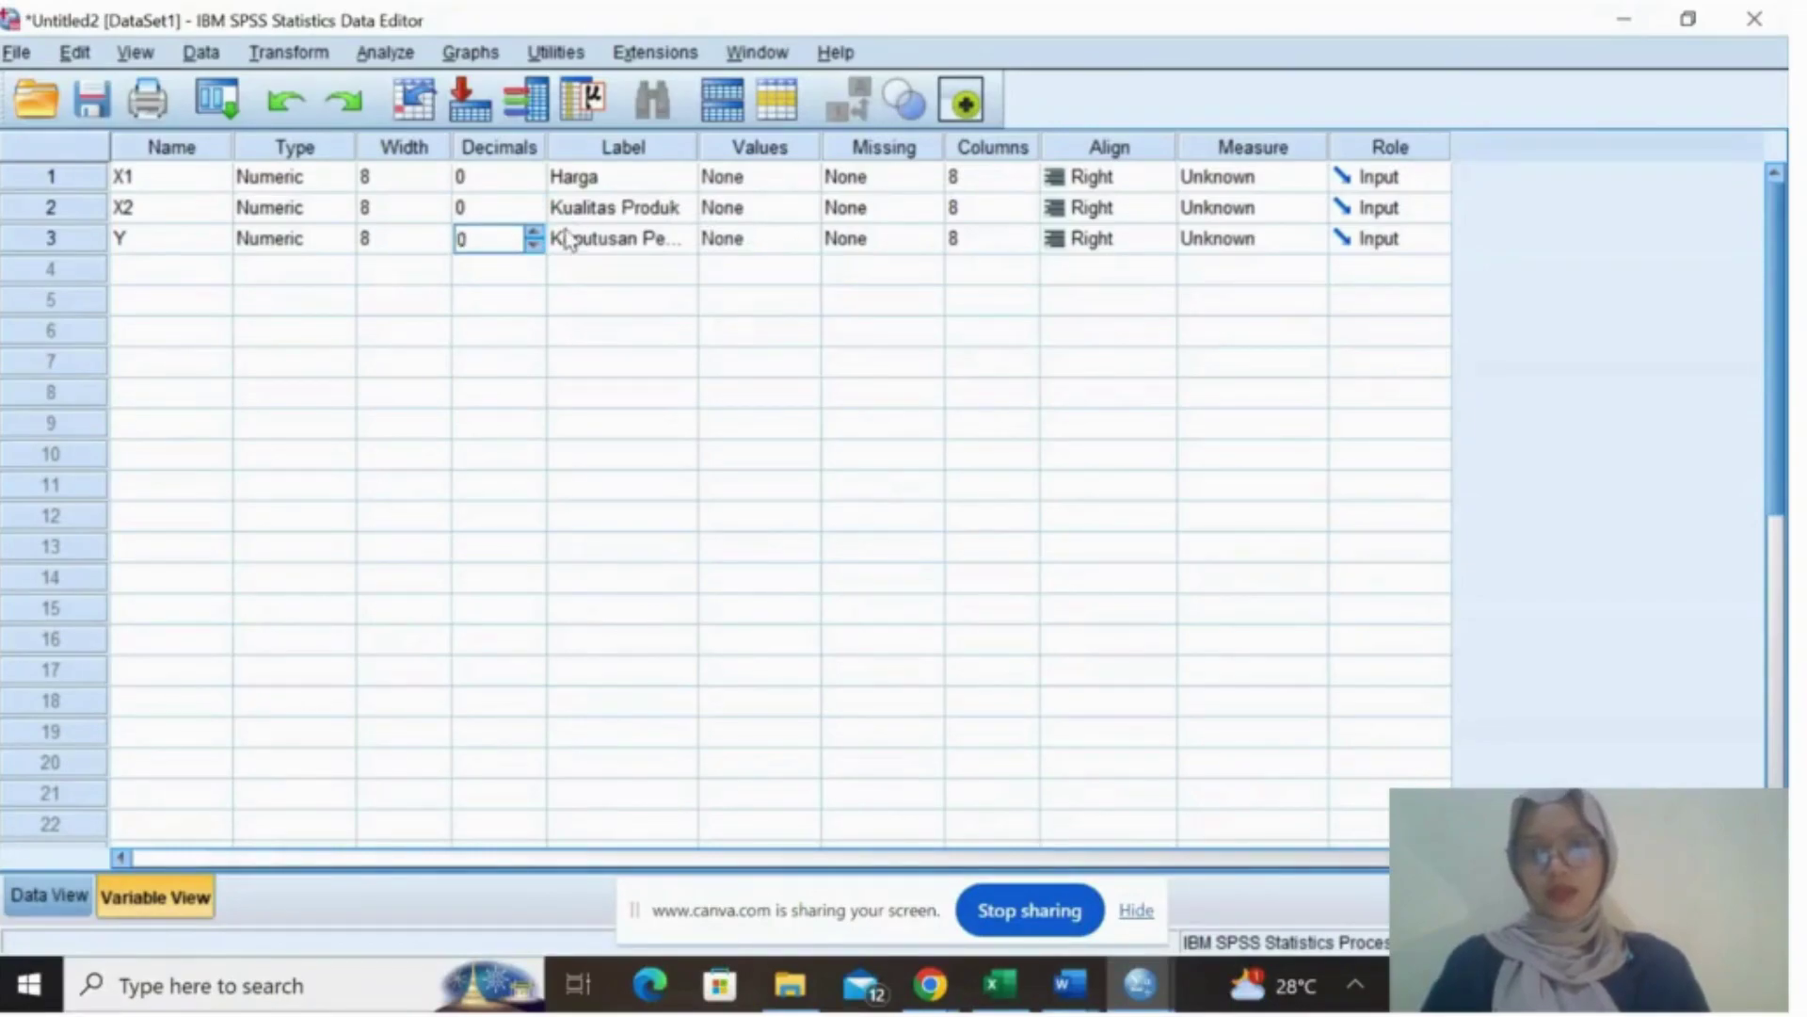
- Set up a linear regression with Harga [X1] and Kualitas Produk [X2] as independents and Keputusan Pembelian [Y] as dependent
click(66, 901)
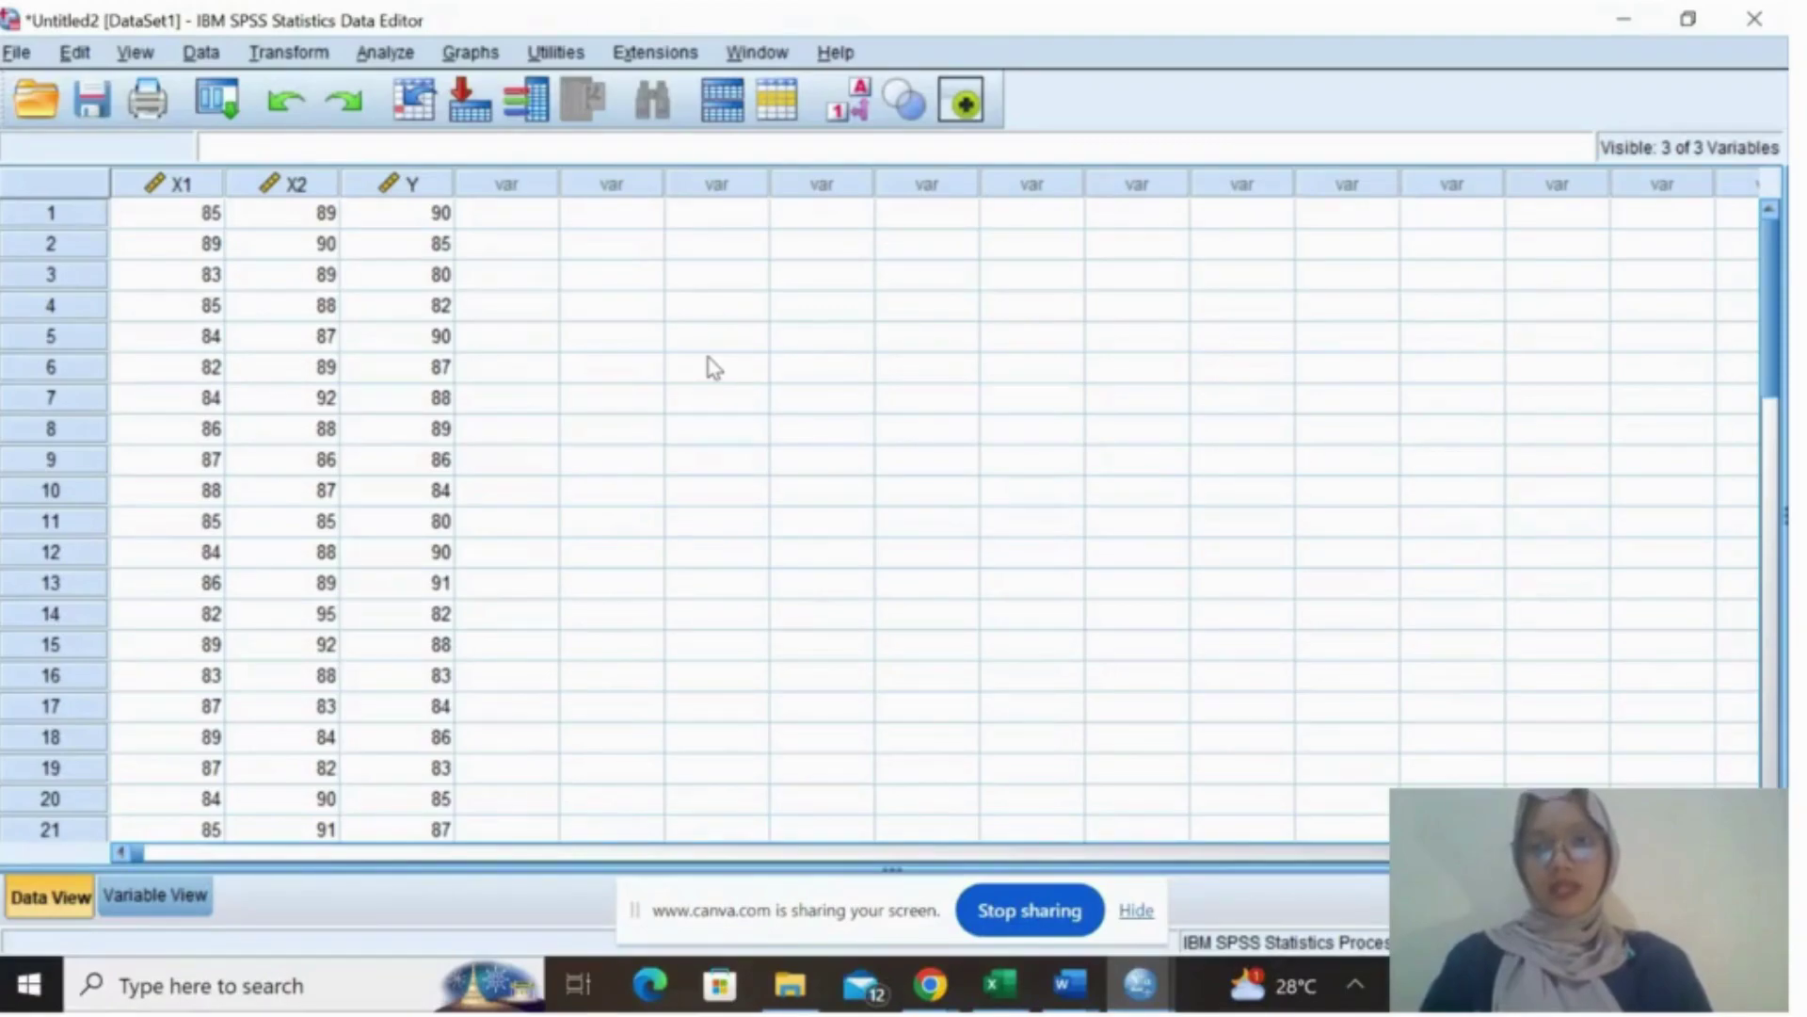
click(385, 52)
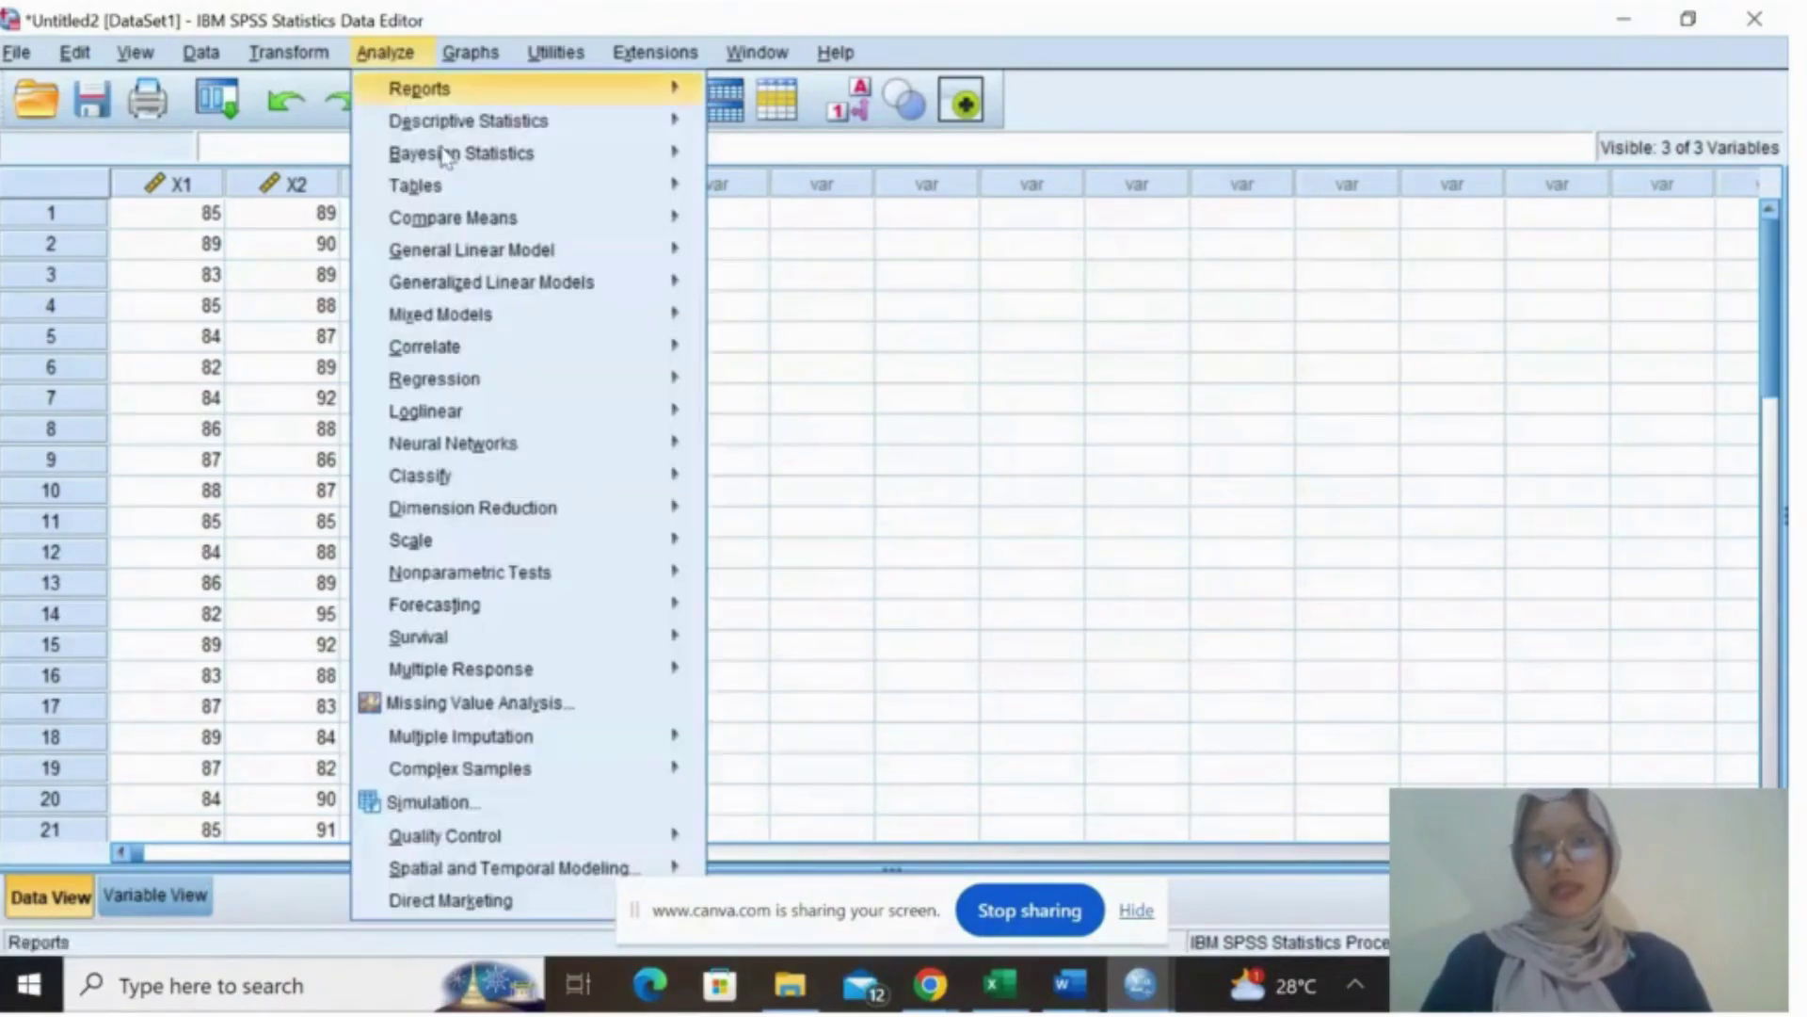
mouse_move(617, 411)
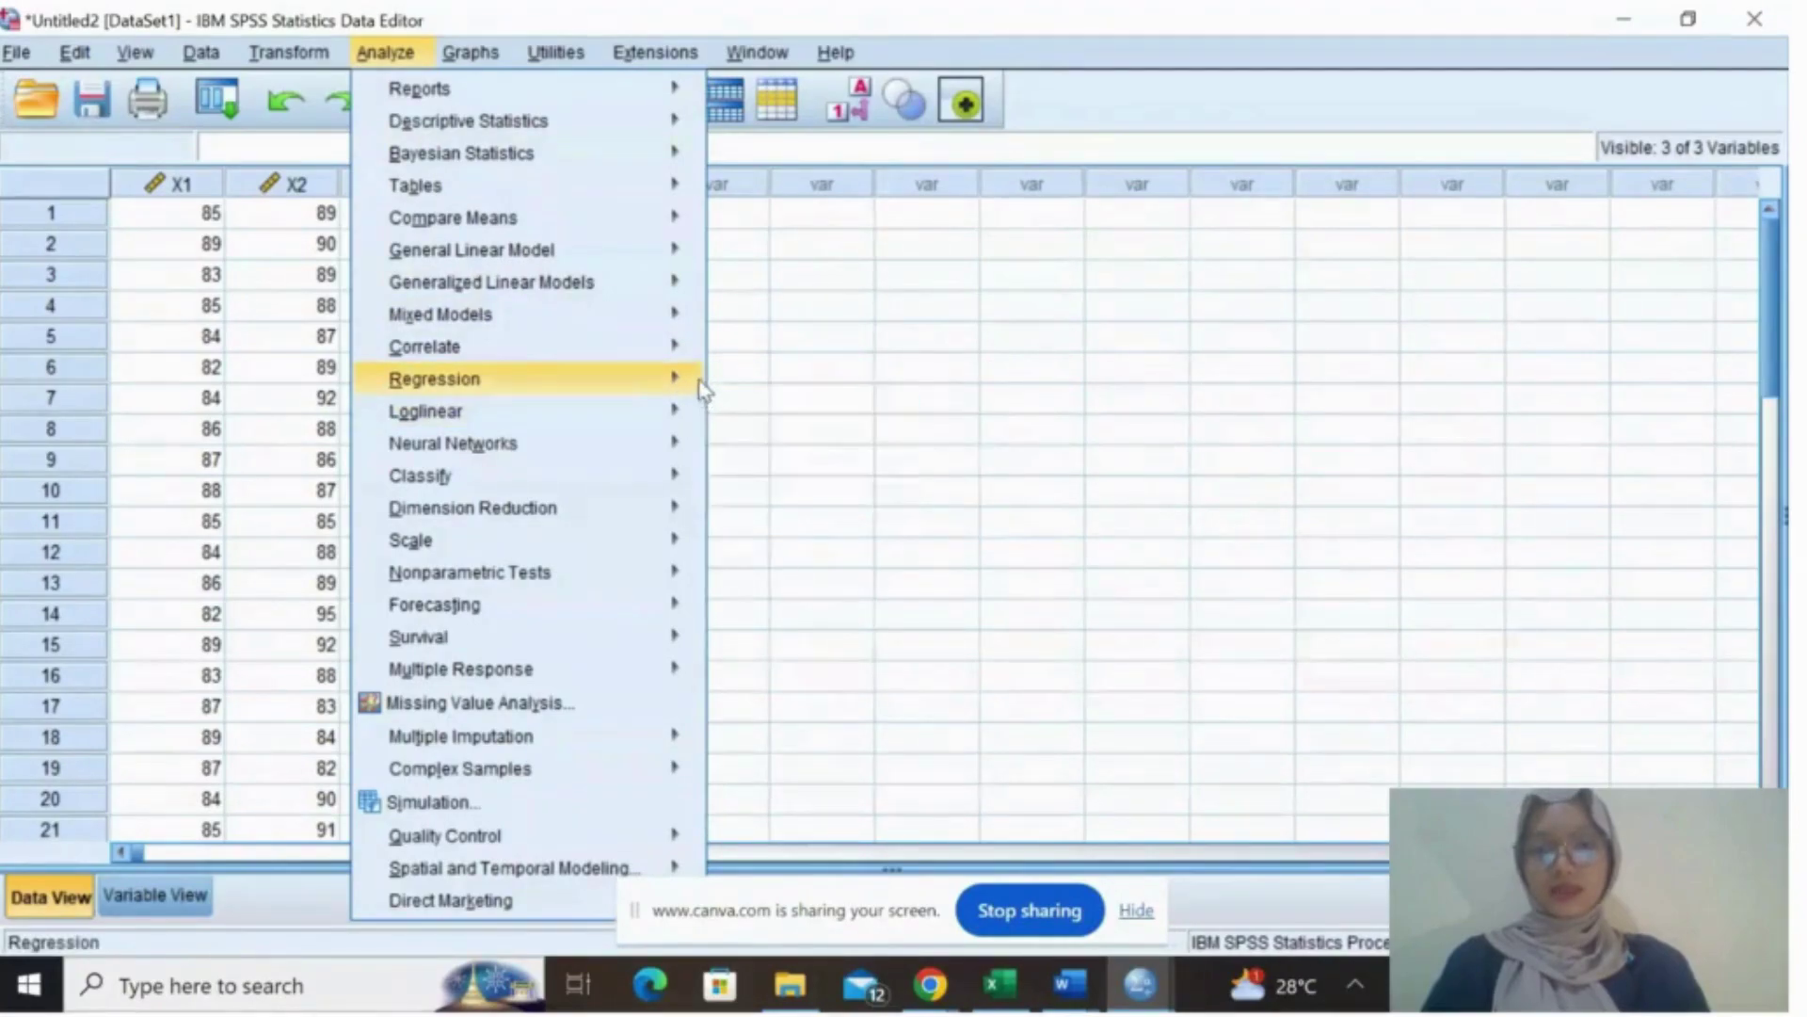
mouse_move(701, 386)
click(751, 419)
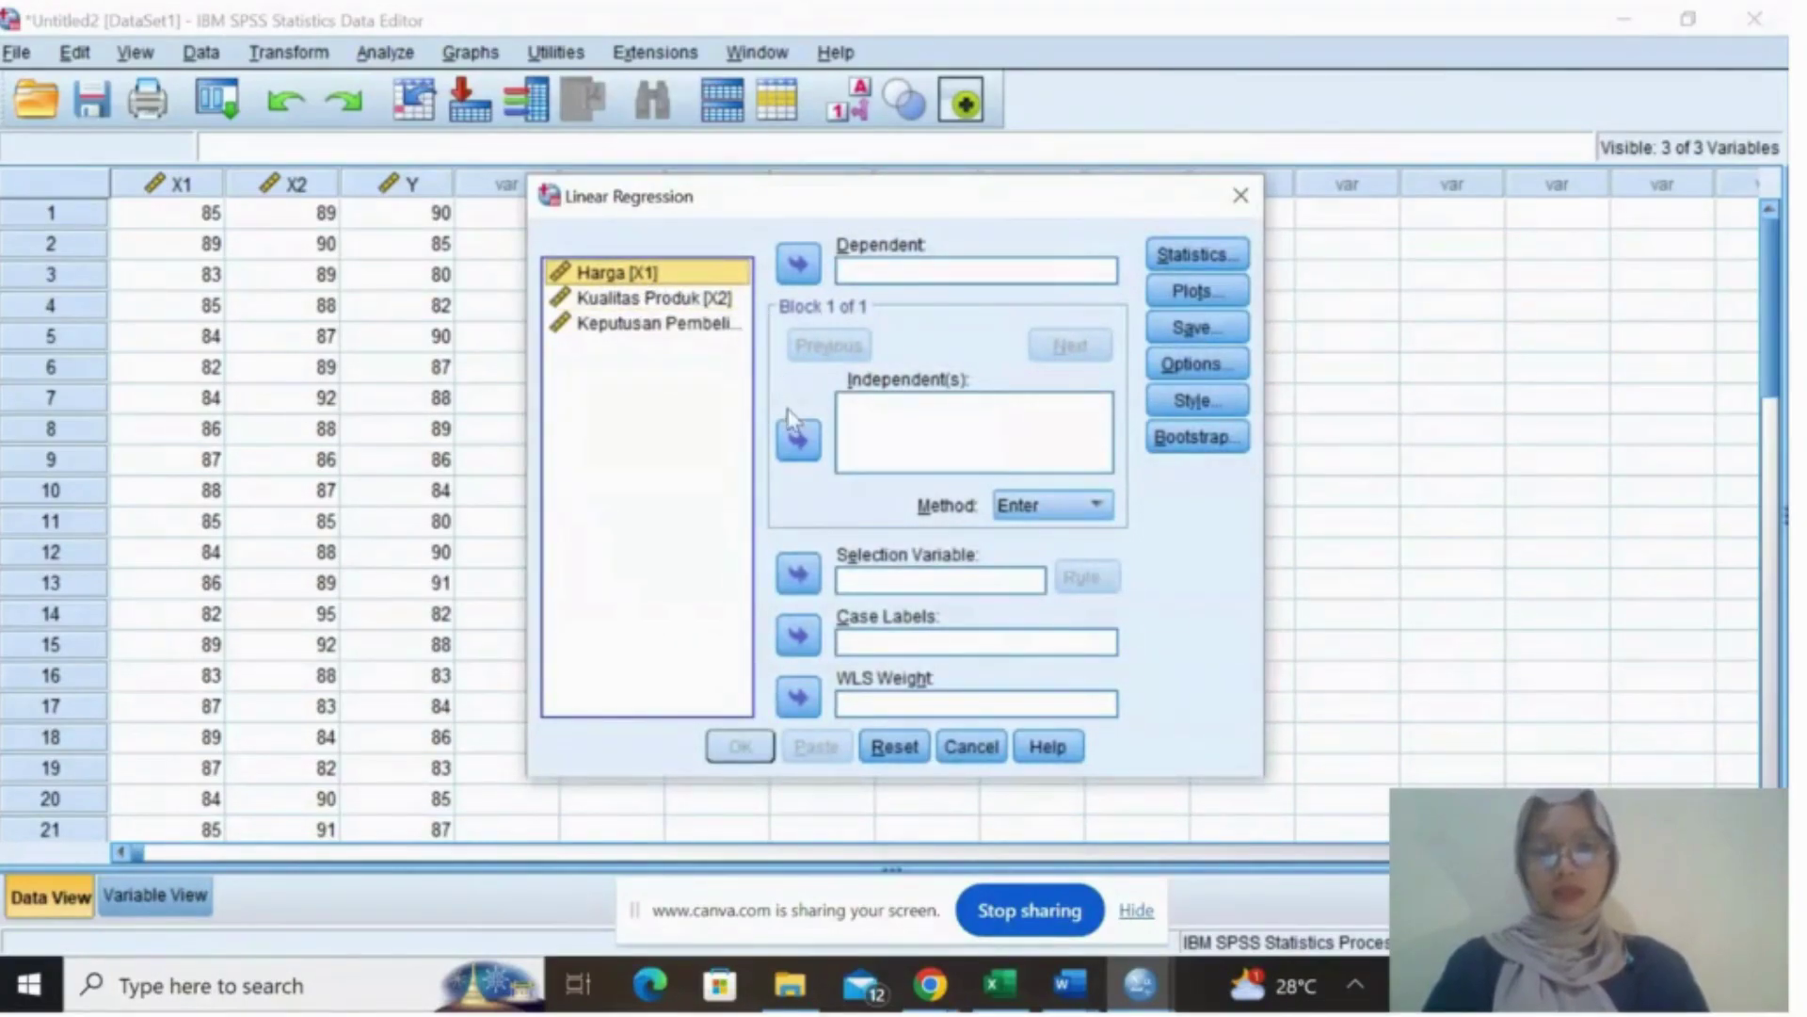
click(793, 442)
click(692, 299)
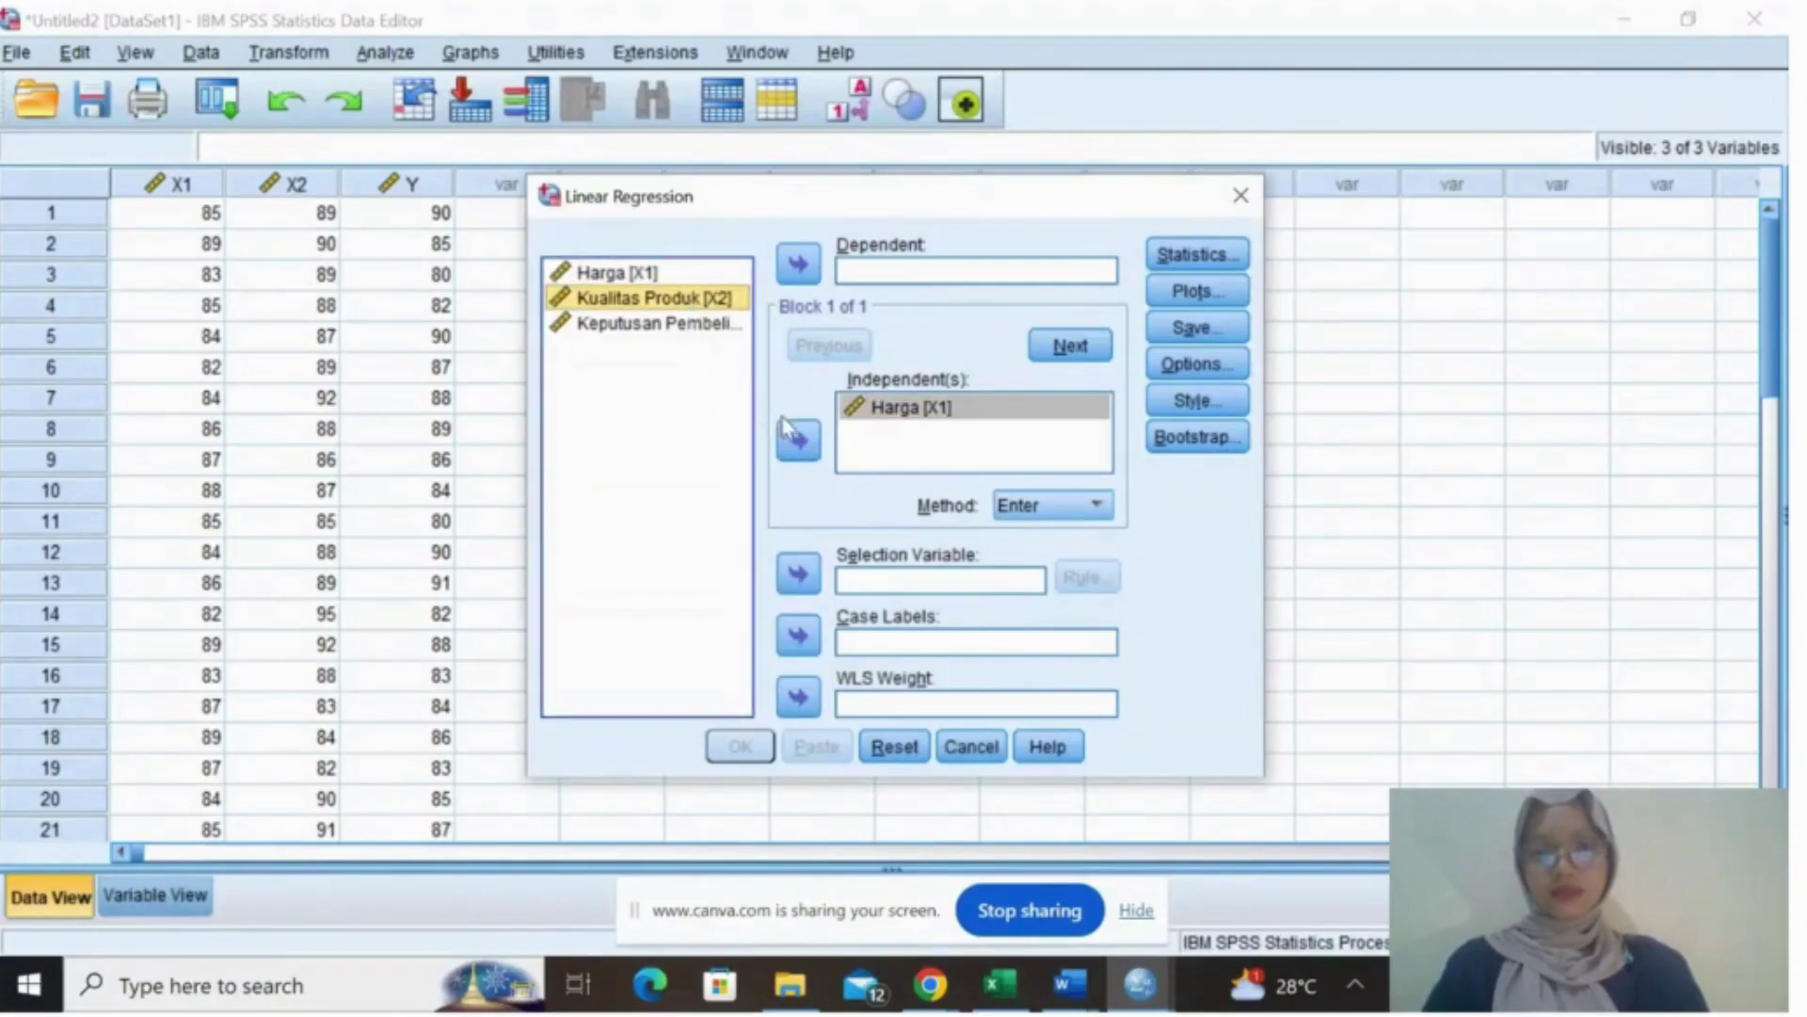
click(793, 442)
click(711, 329)
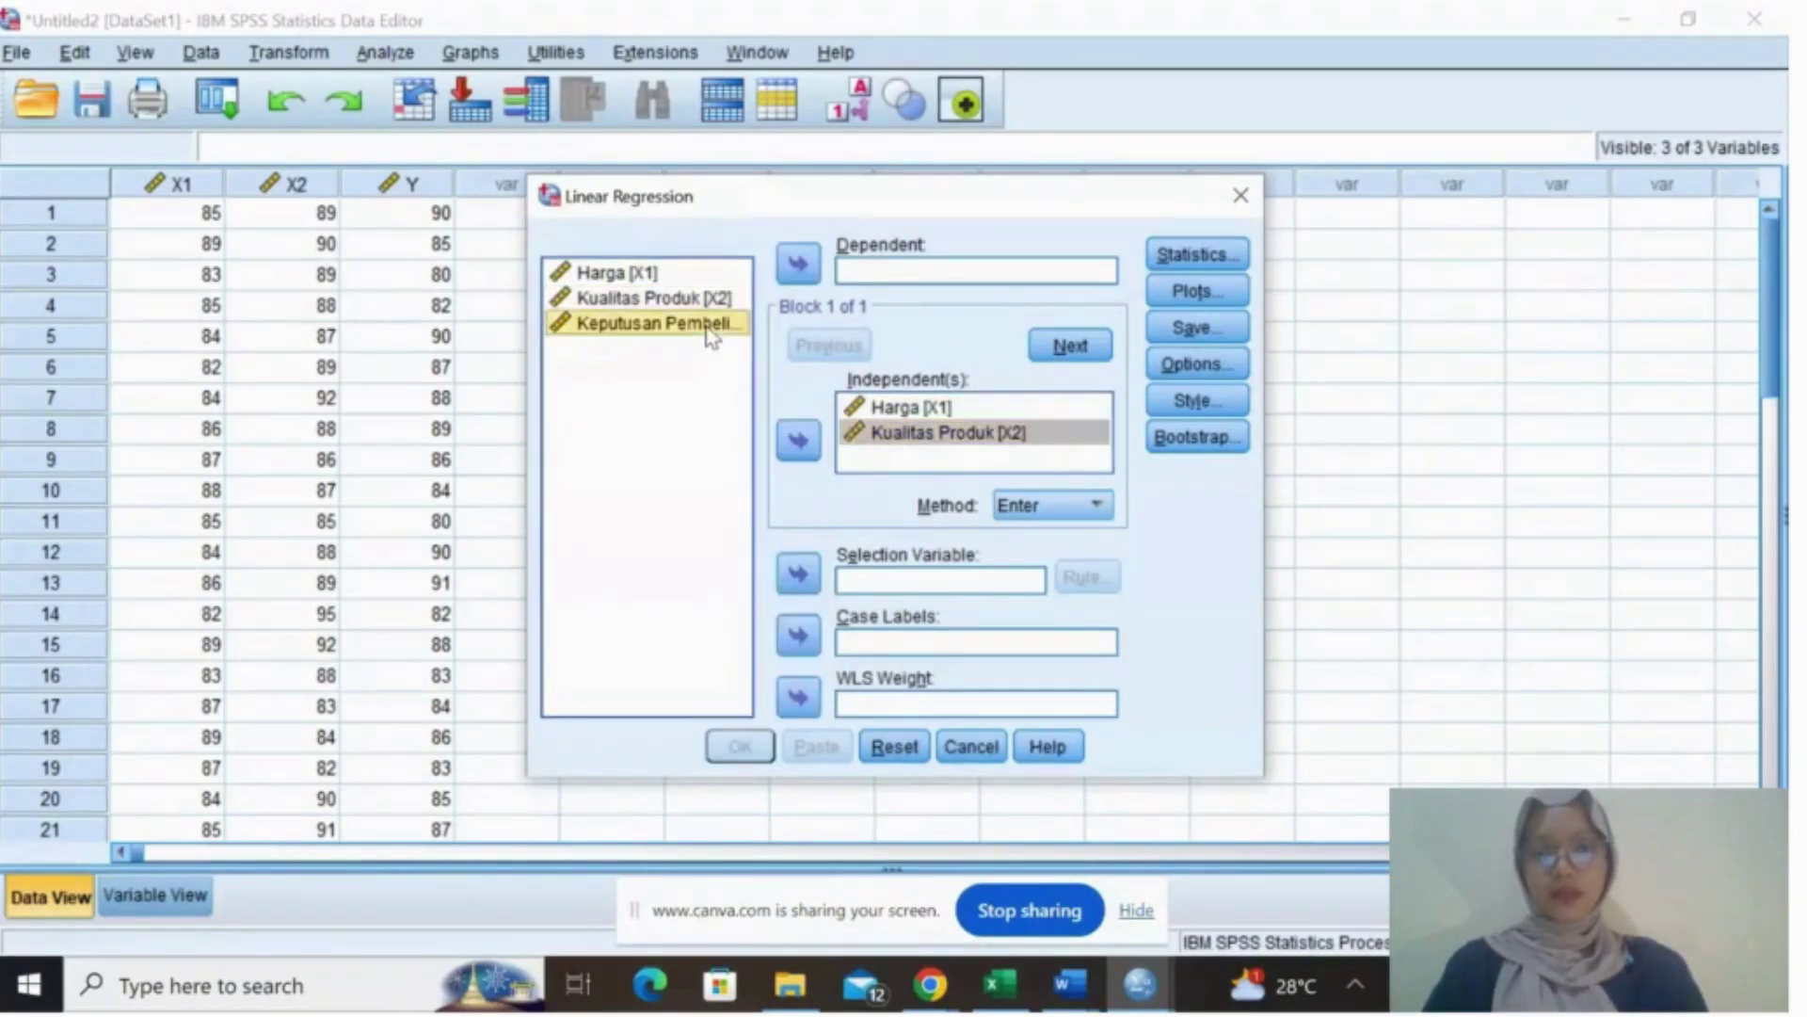
click(800, 267)
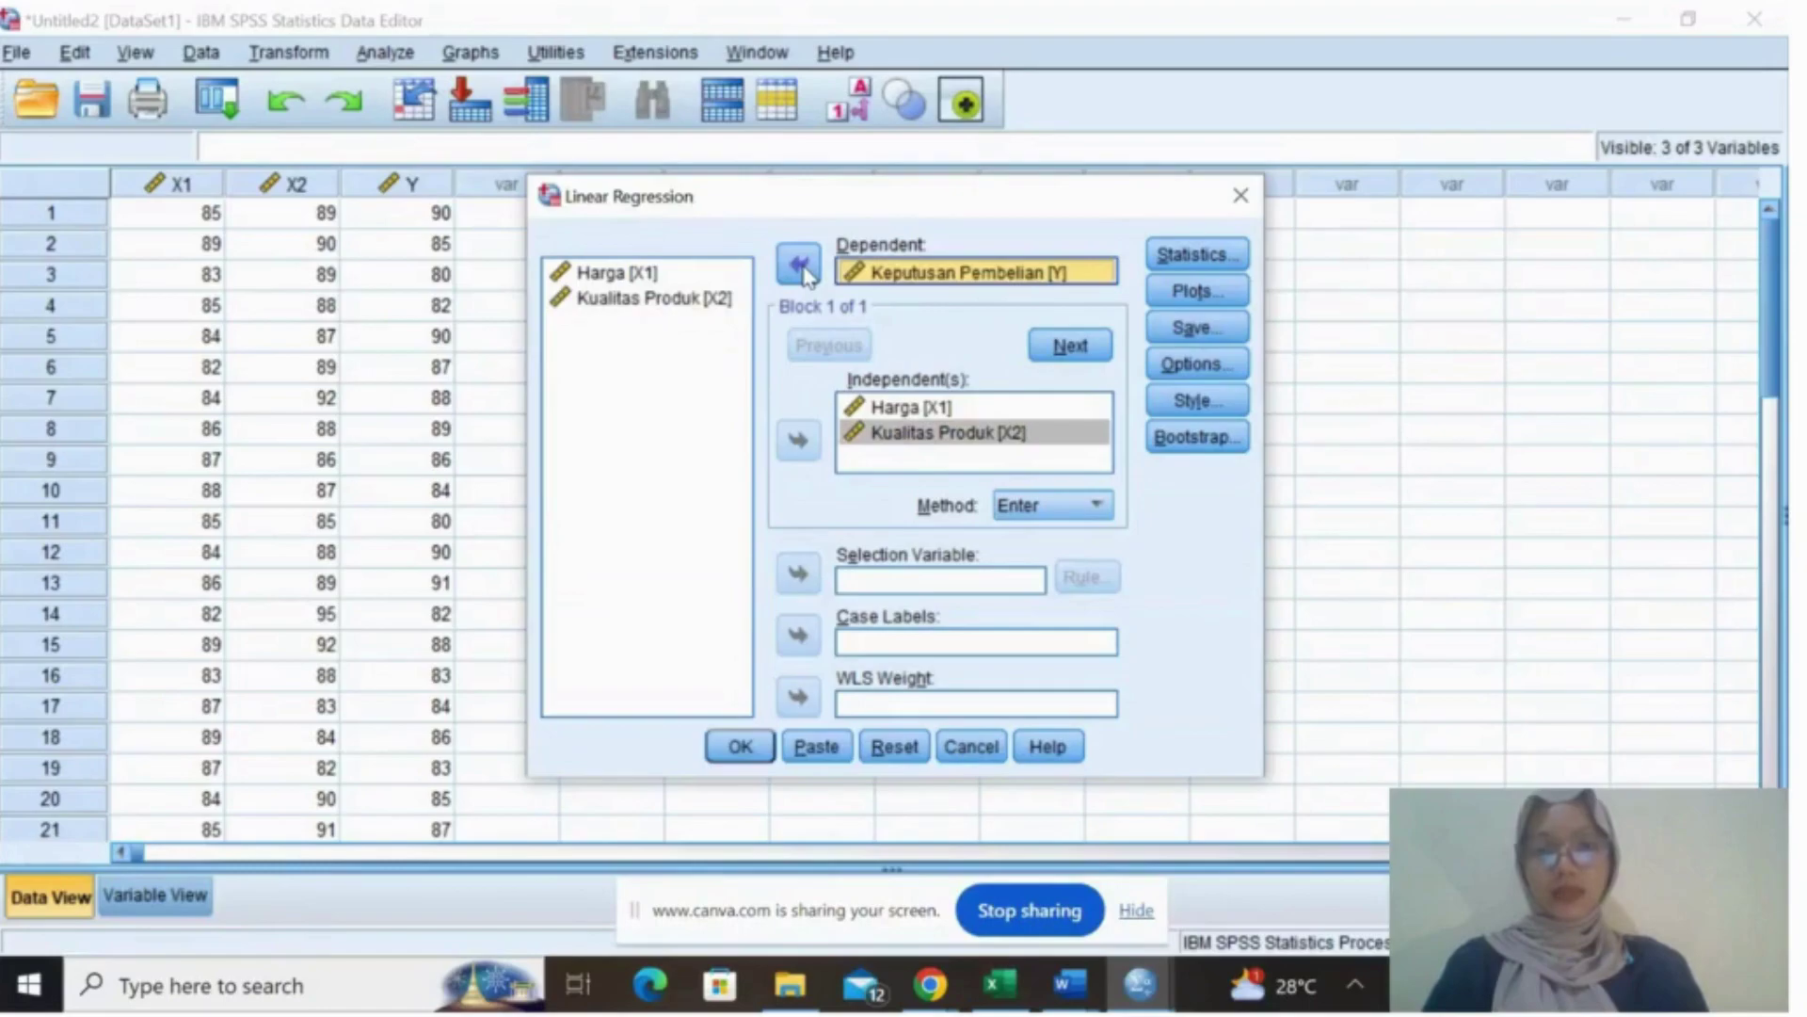
- Add the Durbin-Watson residual statistic to the linear regression and run the analysis
click(1191, 257)
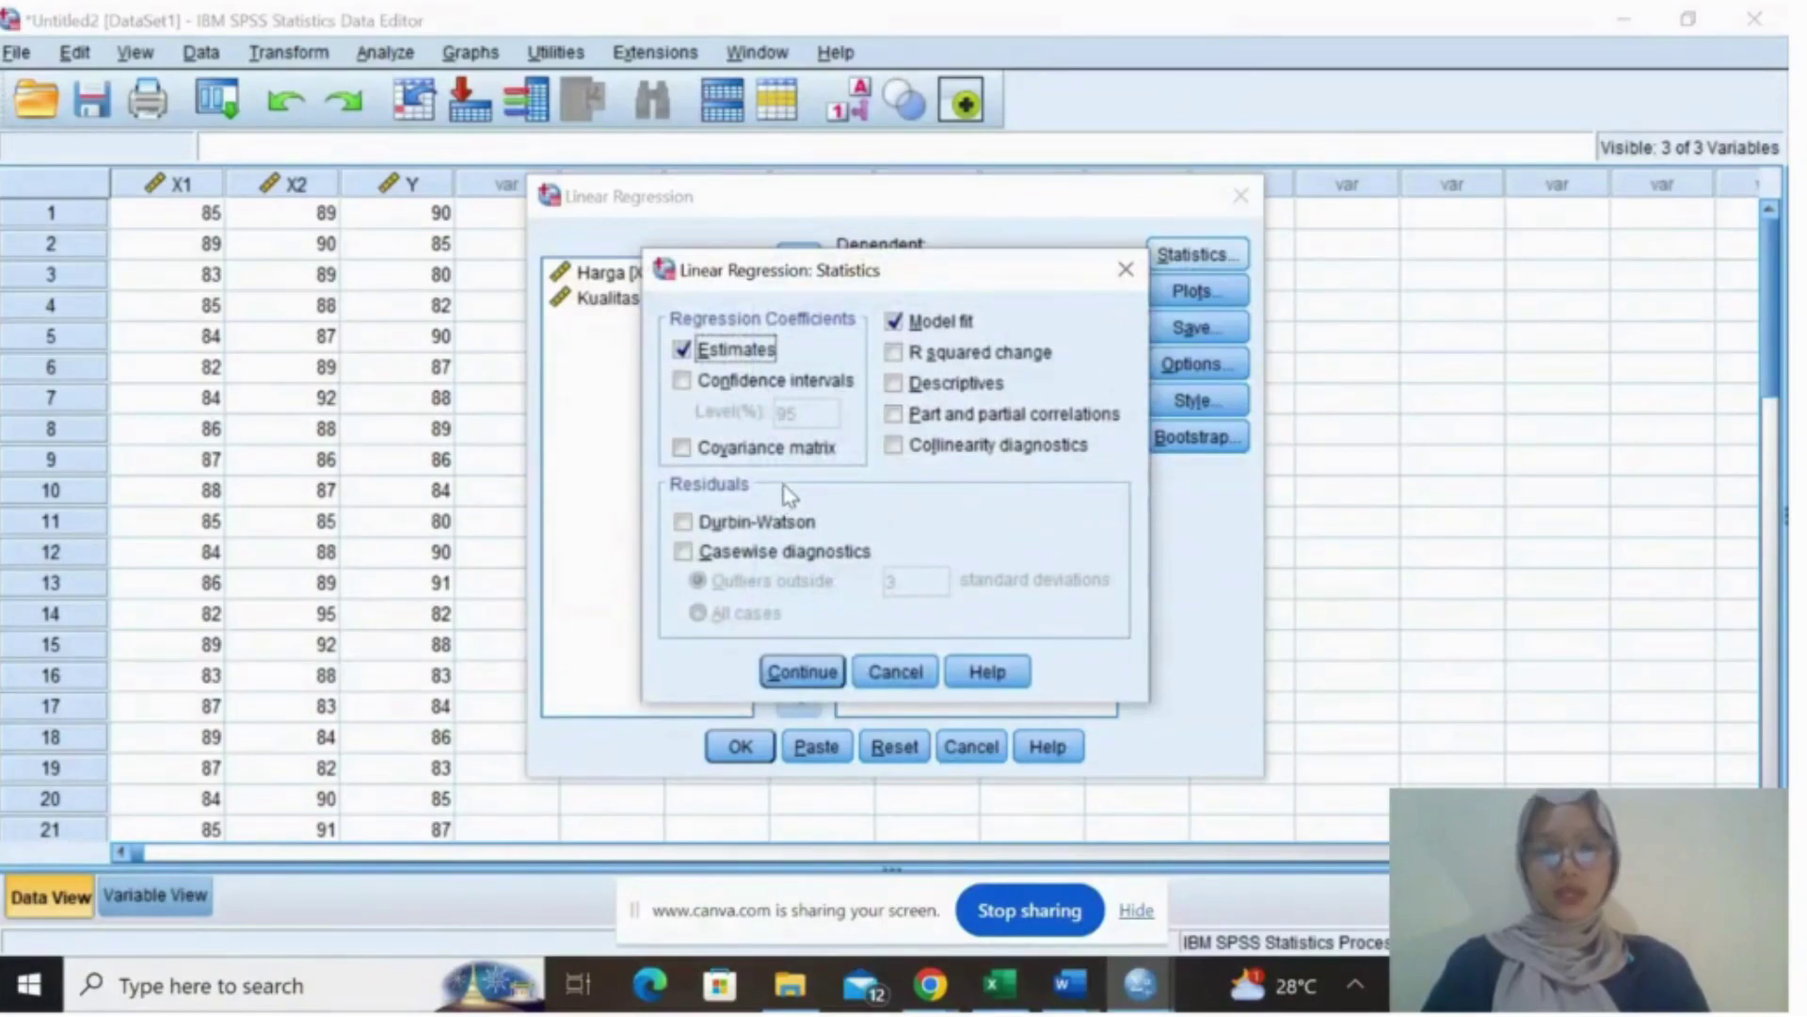
click(684, 523)
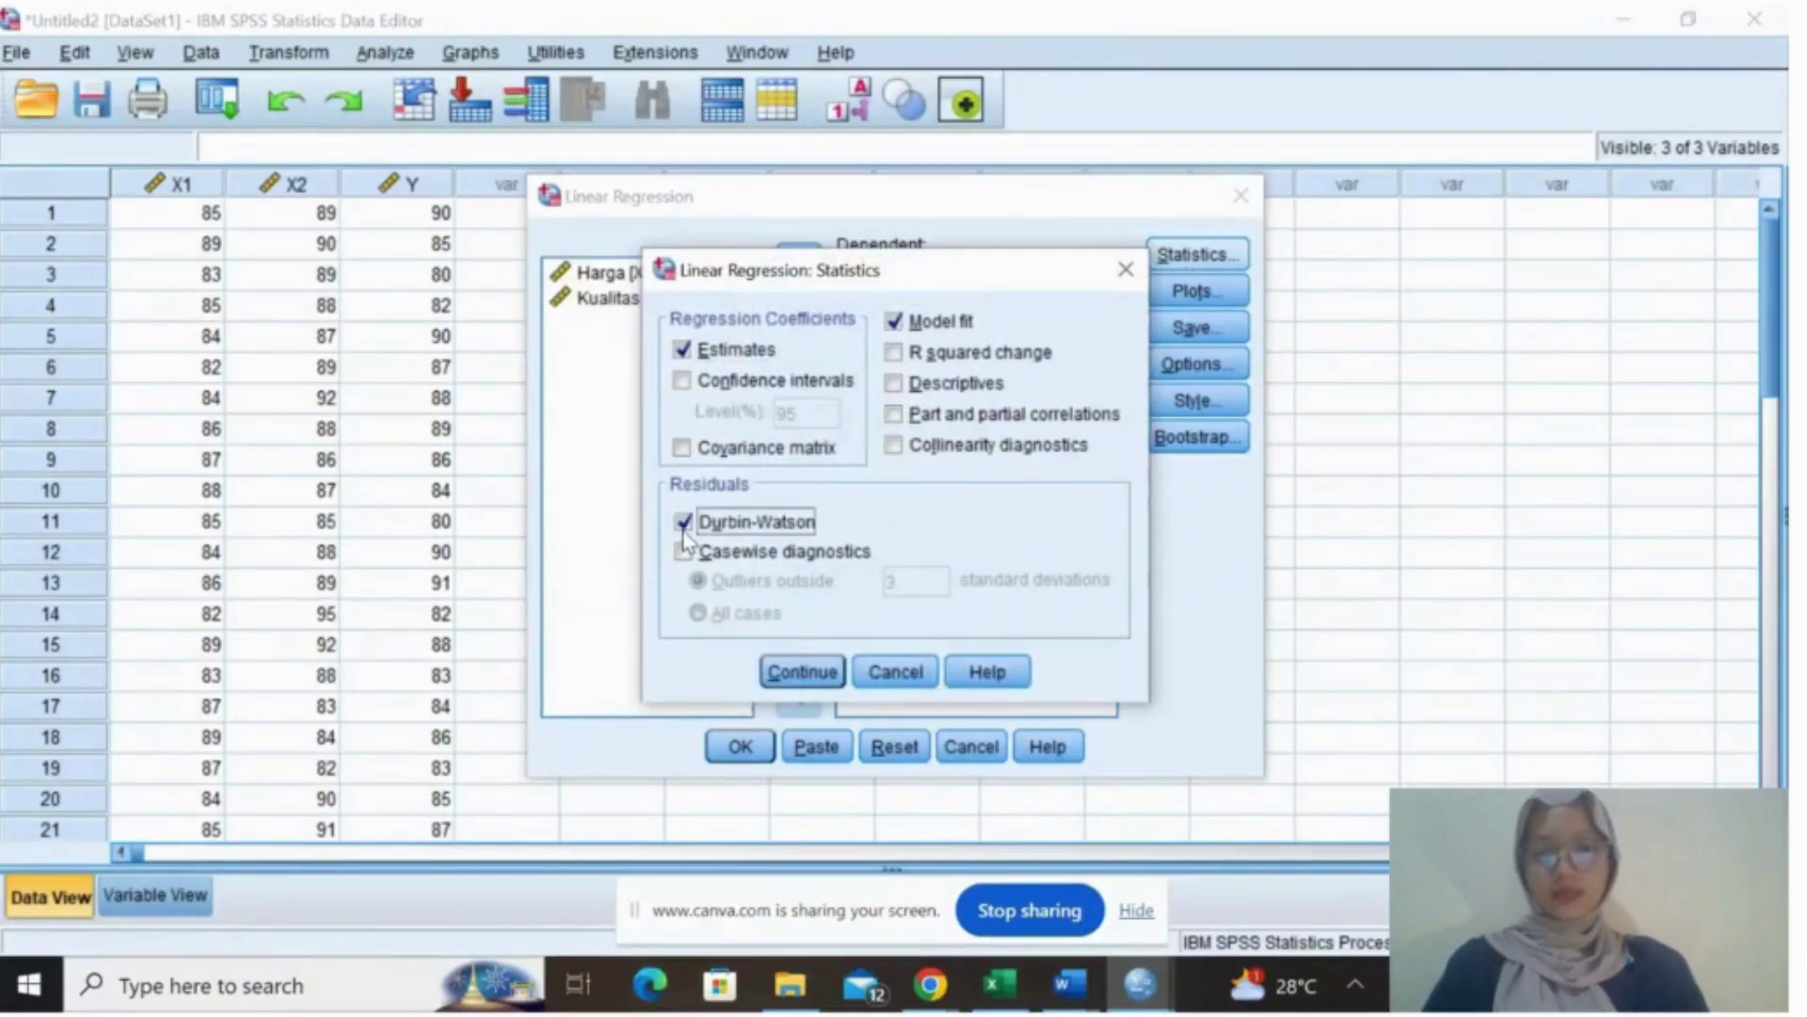
click(808, 672)
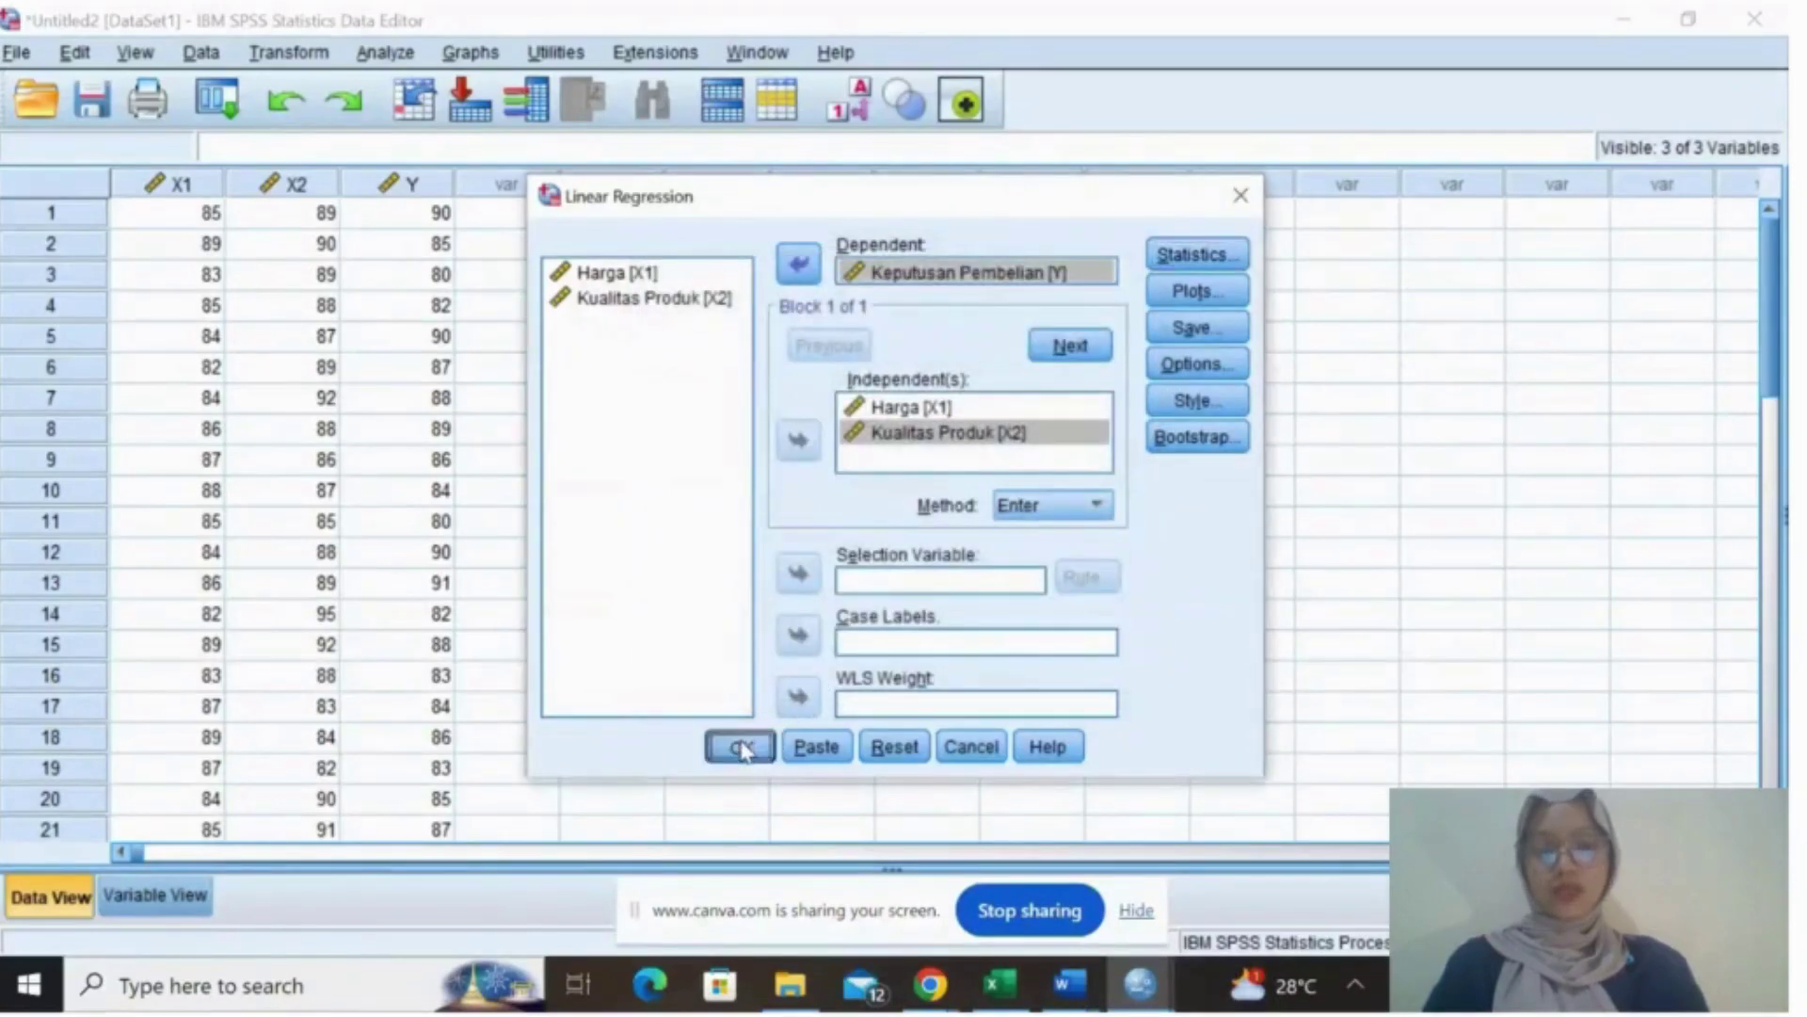
click(740, 747)
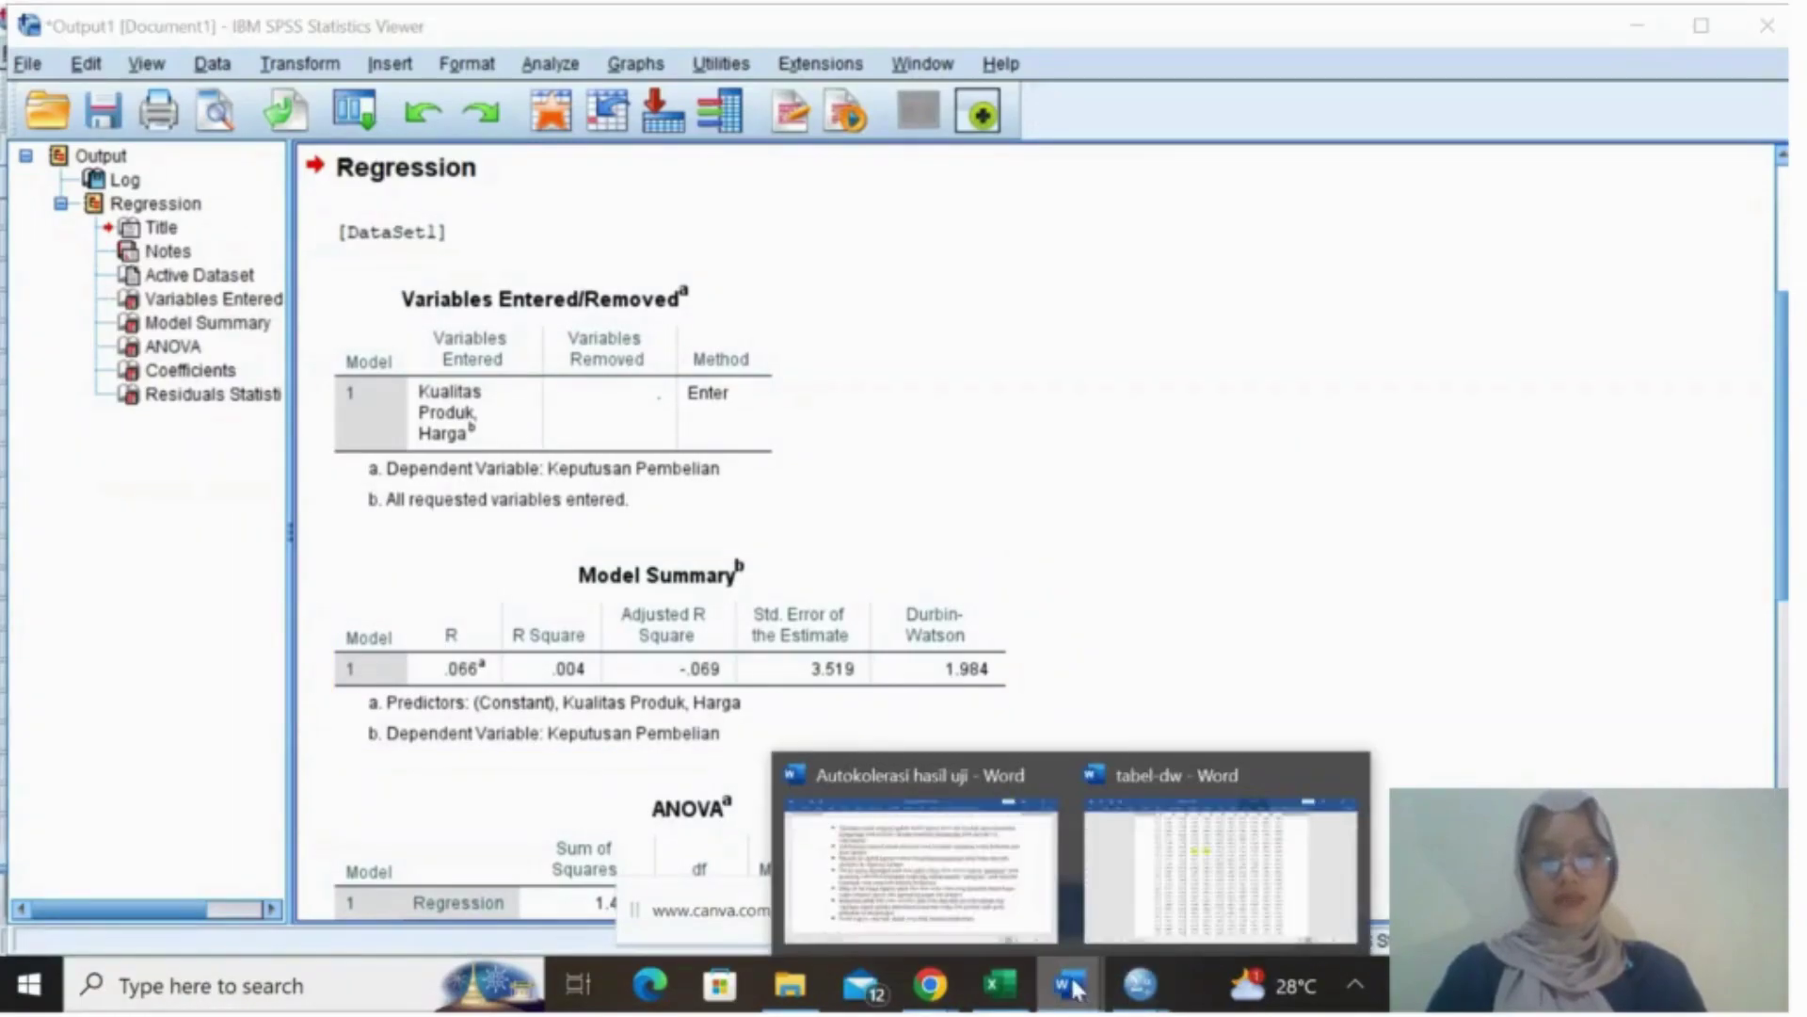
- Switch to the Word document Autokolerasi hasil uji and read the autocorrelation theory, decision rules and start of the Durbin Watson results
click(970, 884)
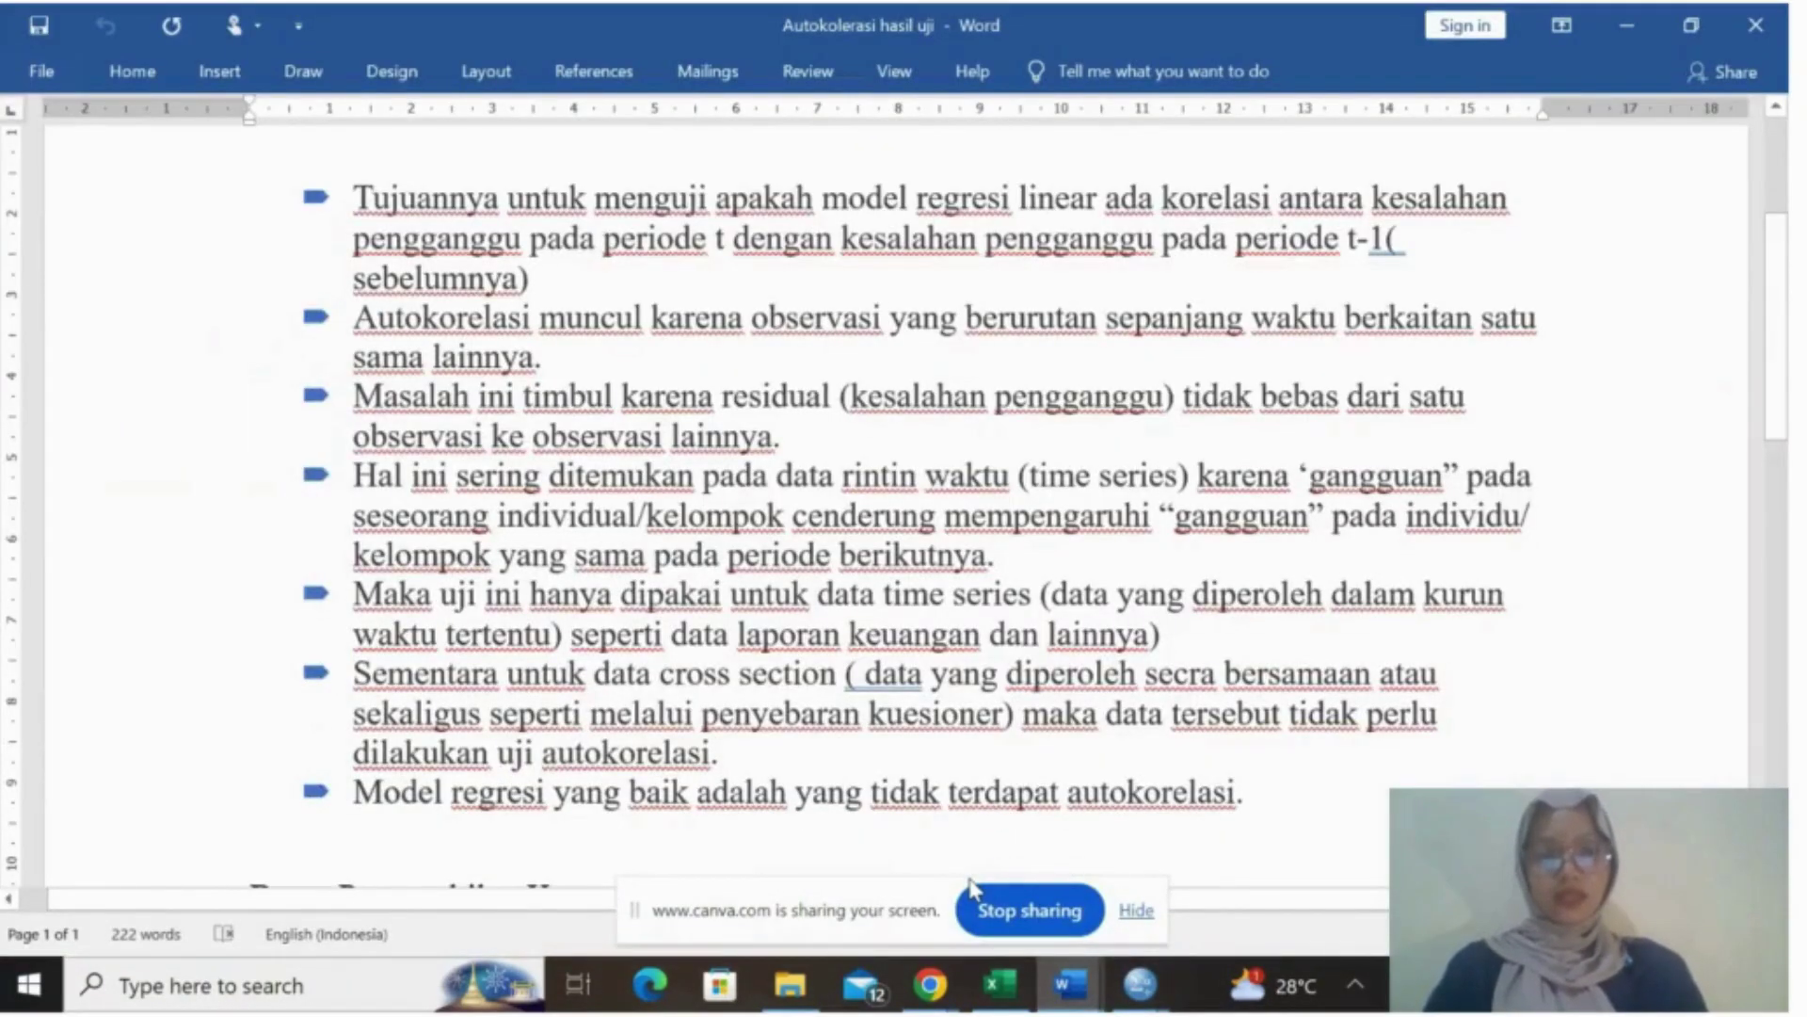
scroll(1782, 328, up, 3)
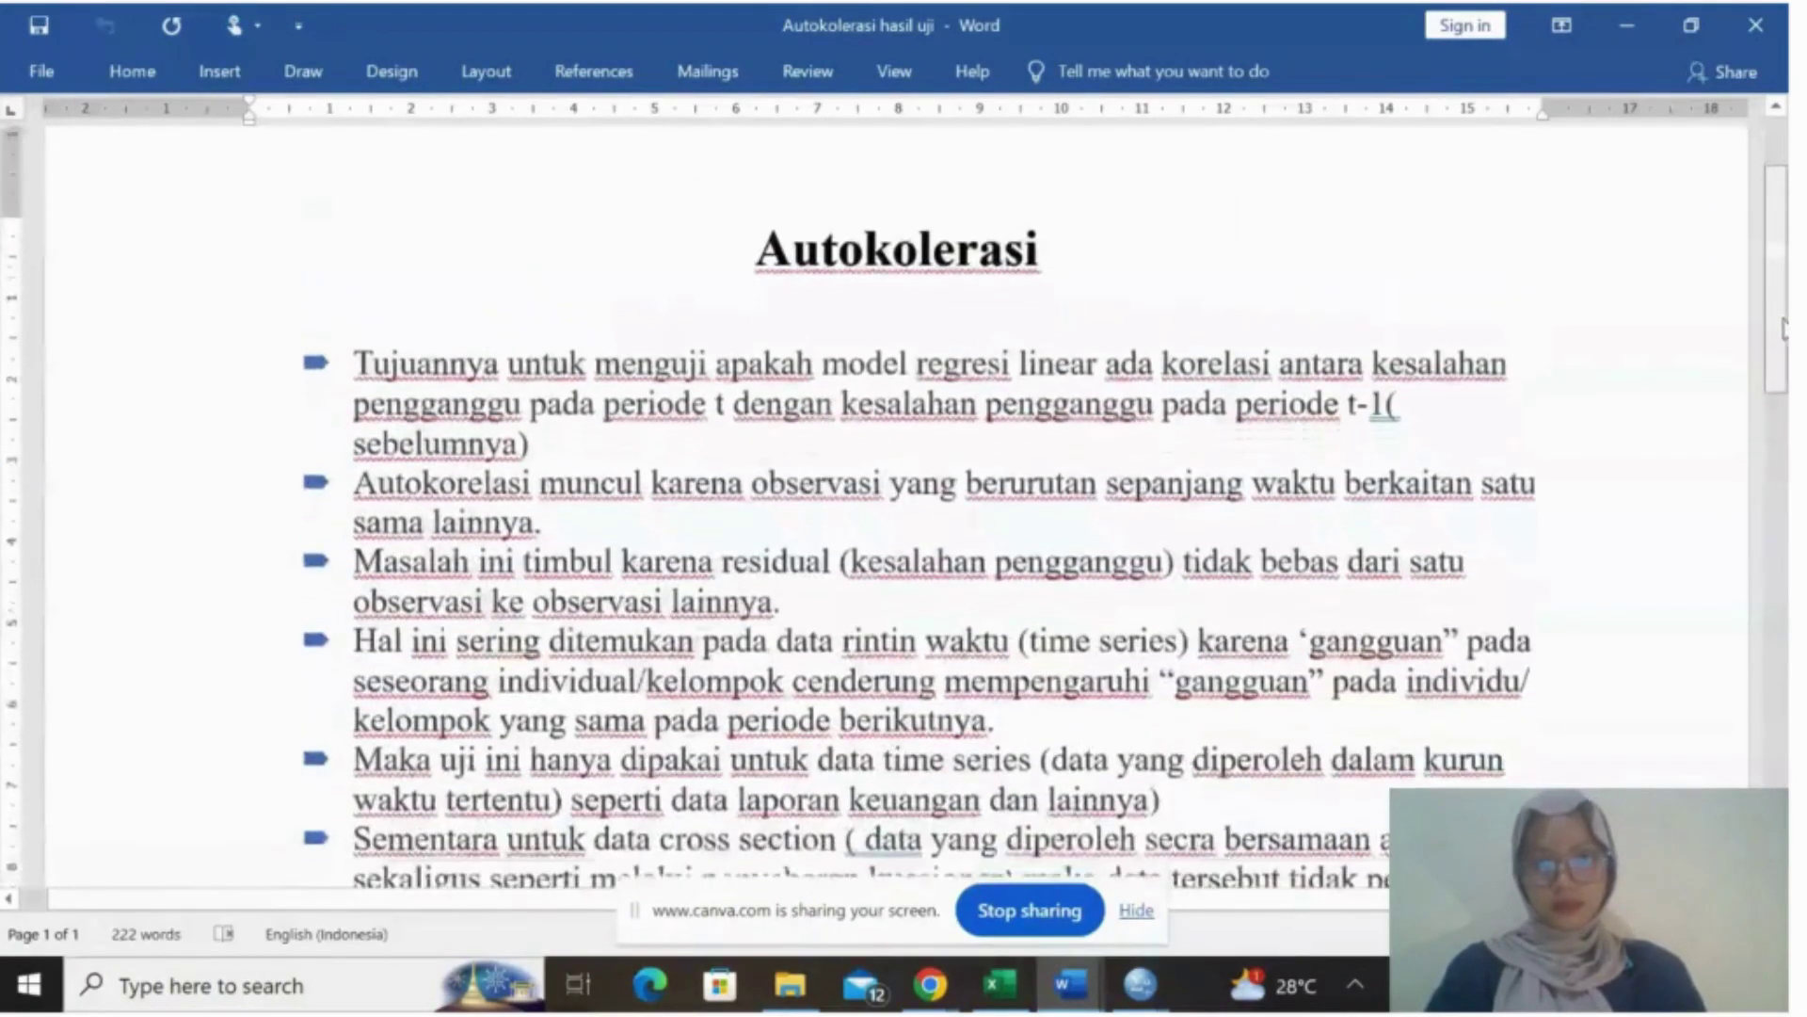
scroll(1782, 327, down, 1)
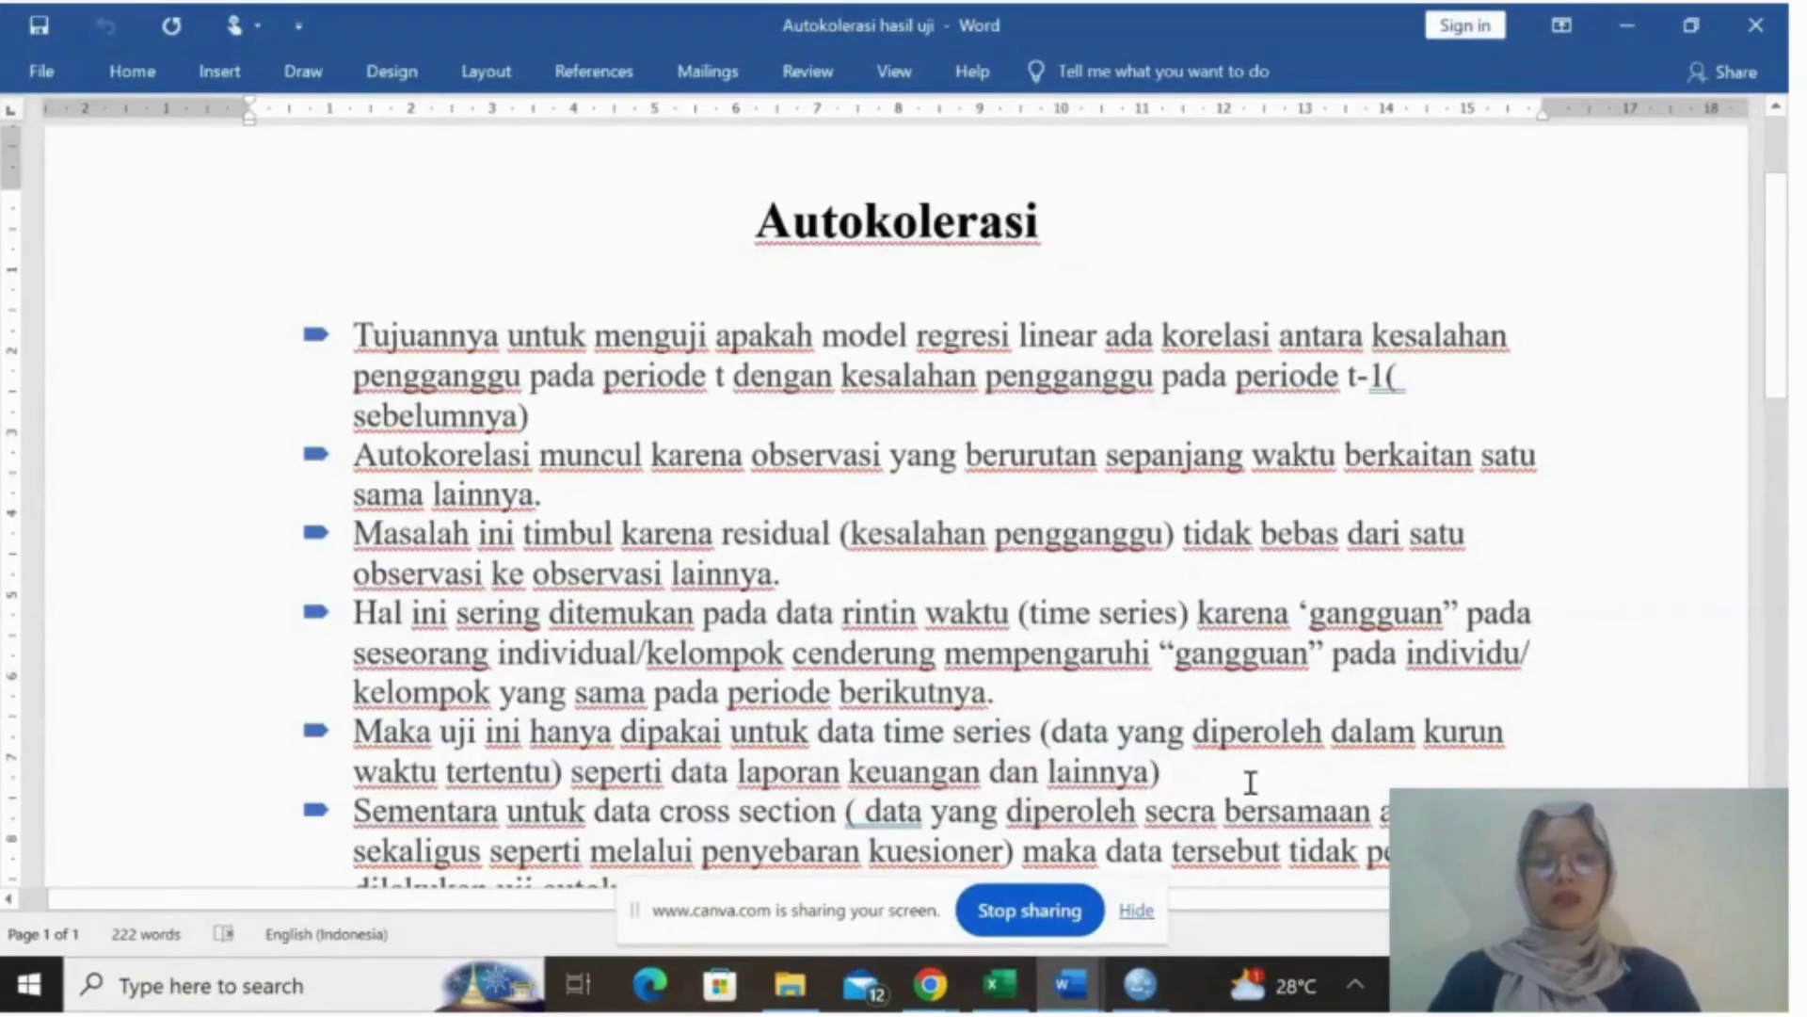
drag(1781, 252, 1766, 377)
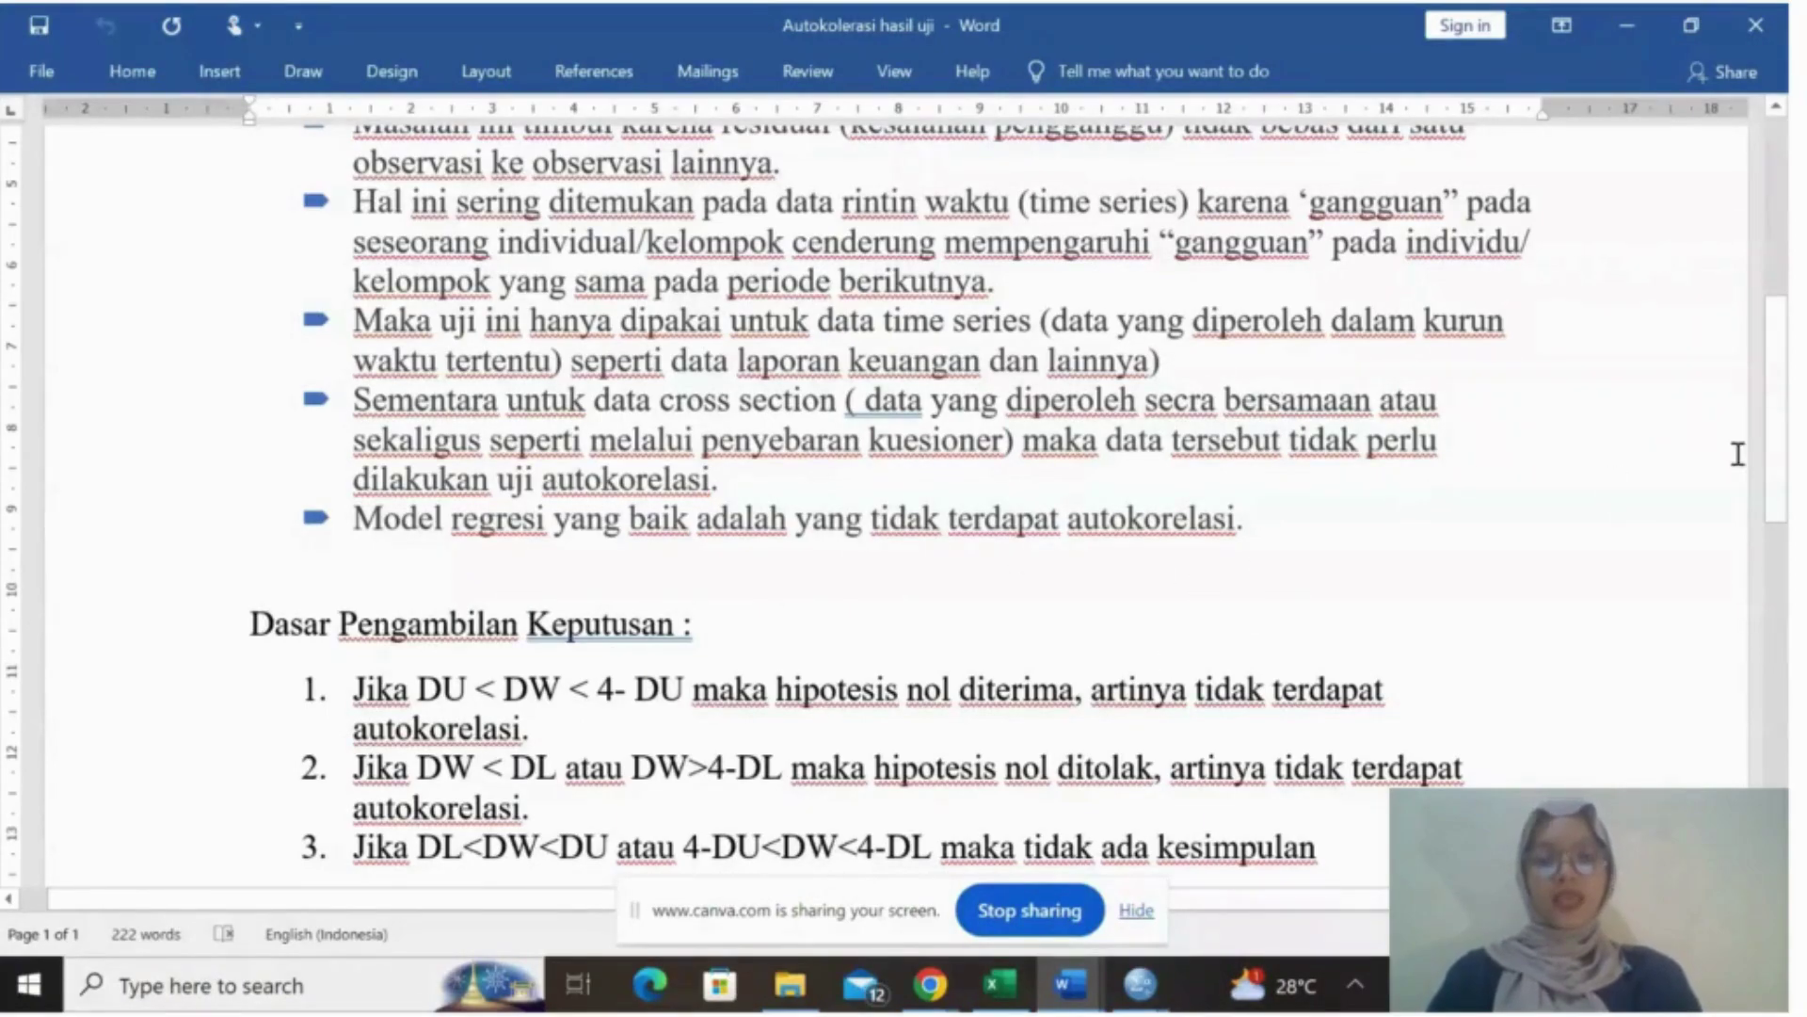
drag(1779, 372, 1777, 424)
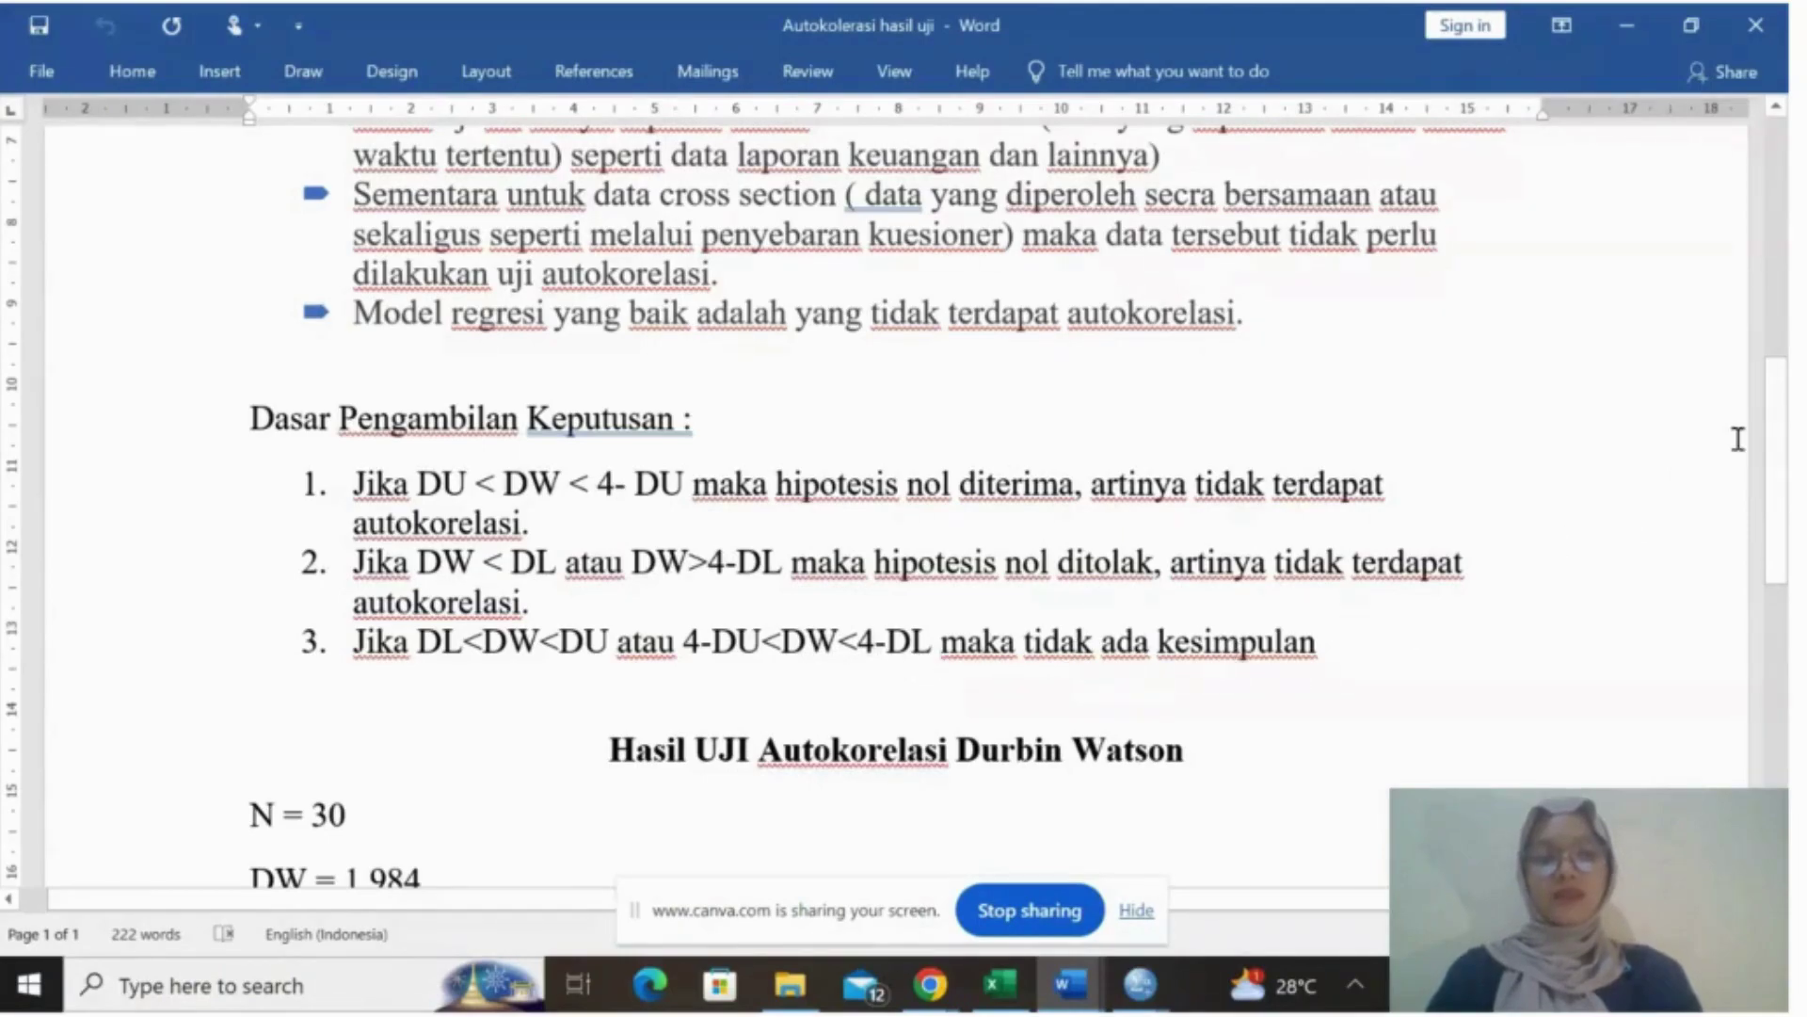
drag(1780, 412, 1761, 538)
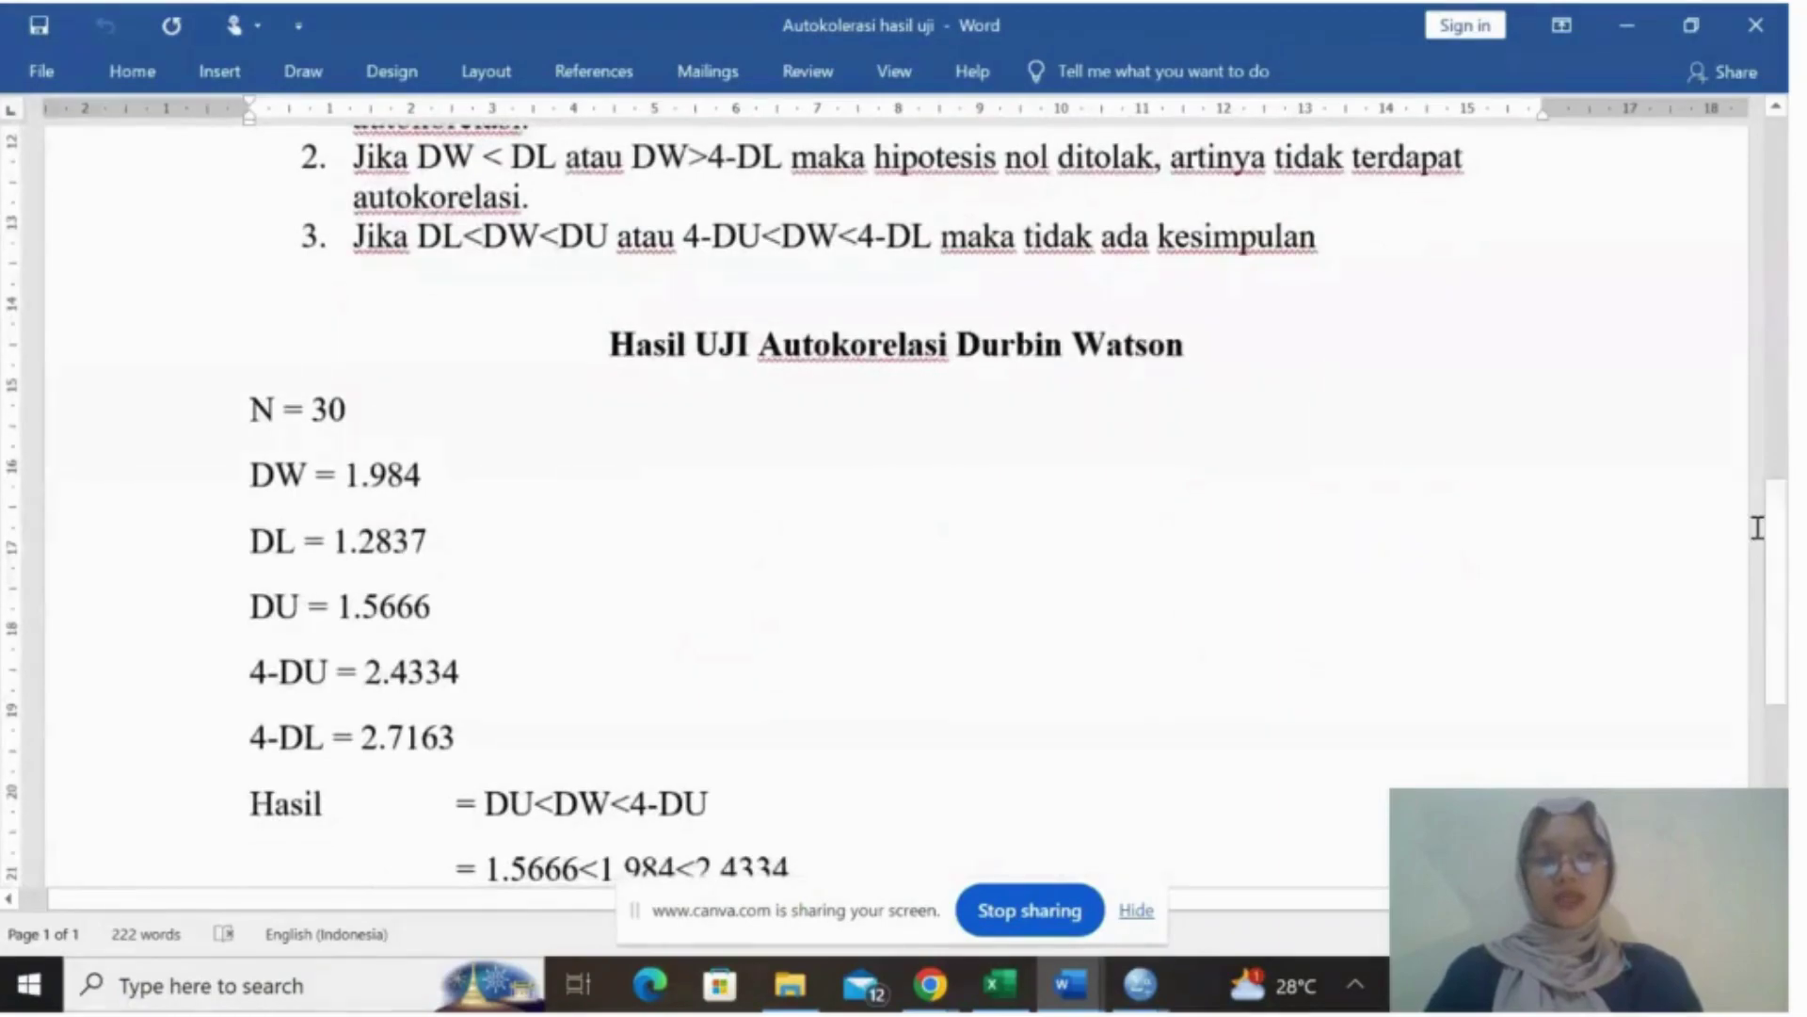
scroll(1782, 527, down, 1)
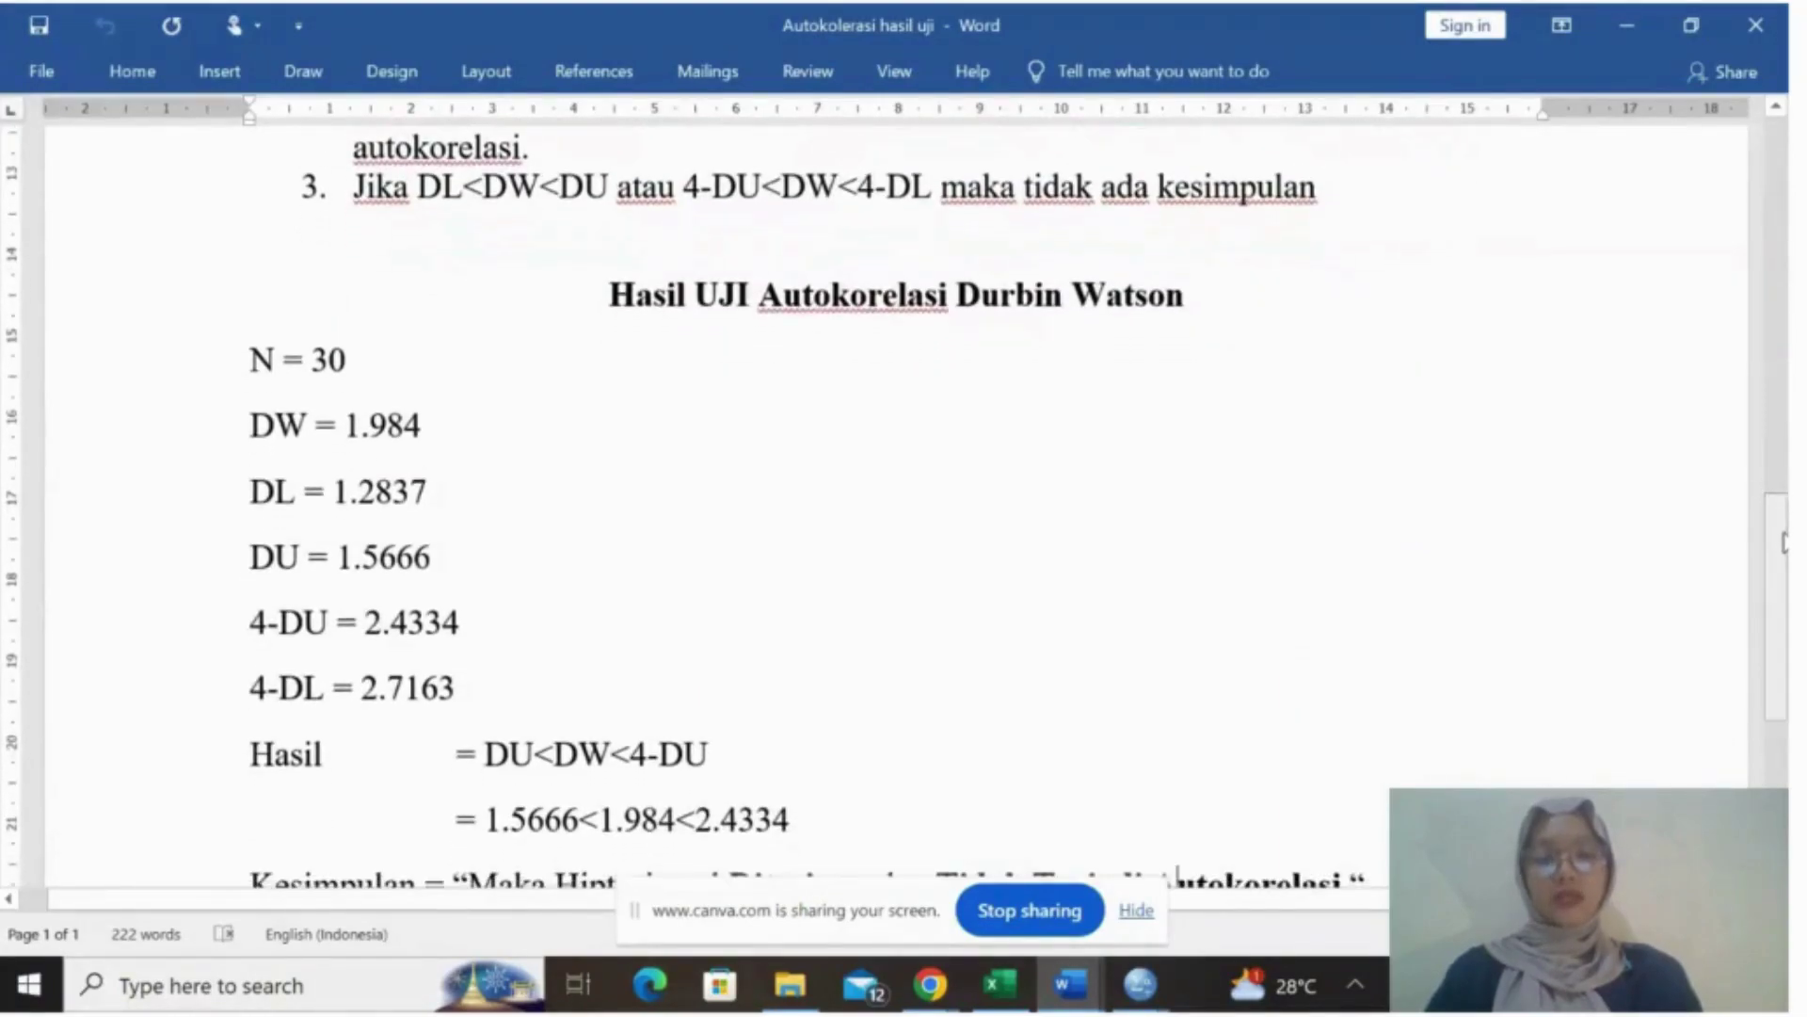
- Check the Durbin-Watson value in the Model Summary of the SPSS output, and return to the Word results document
mouse_move(1142, 993)
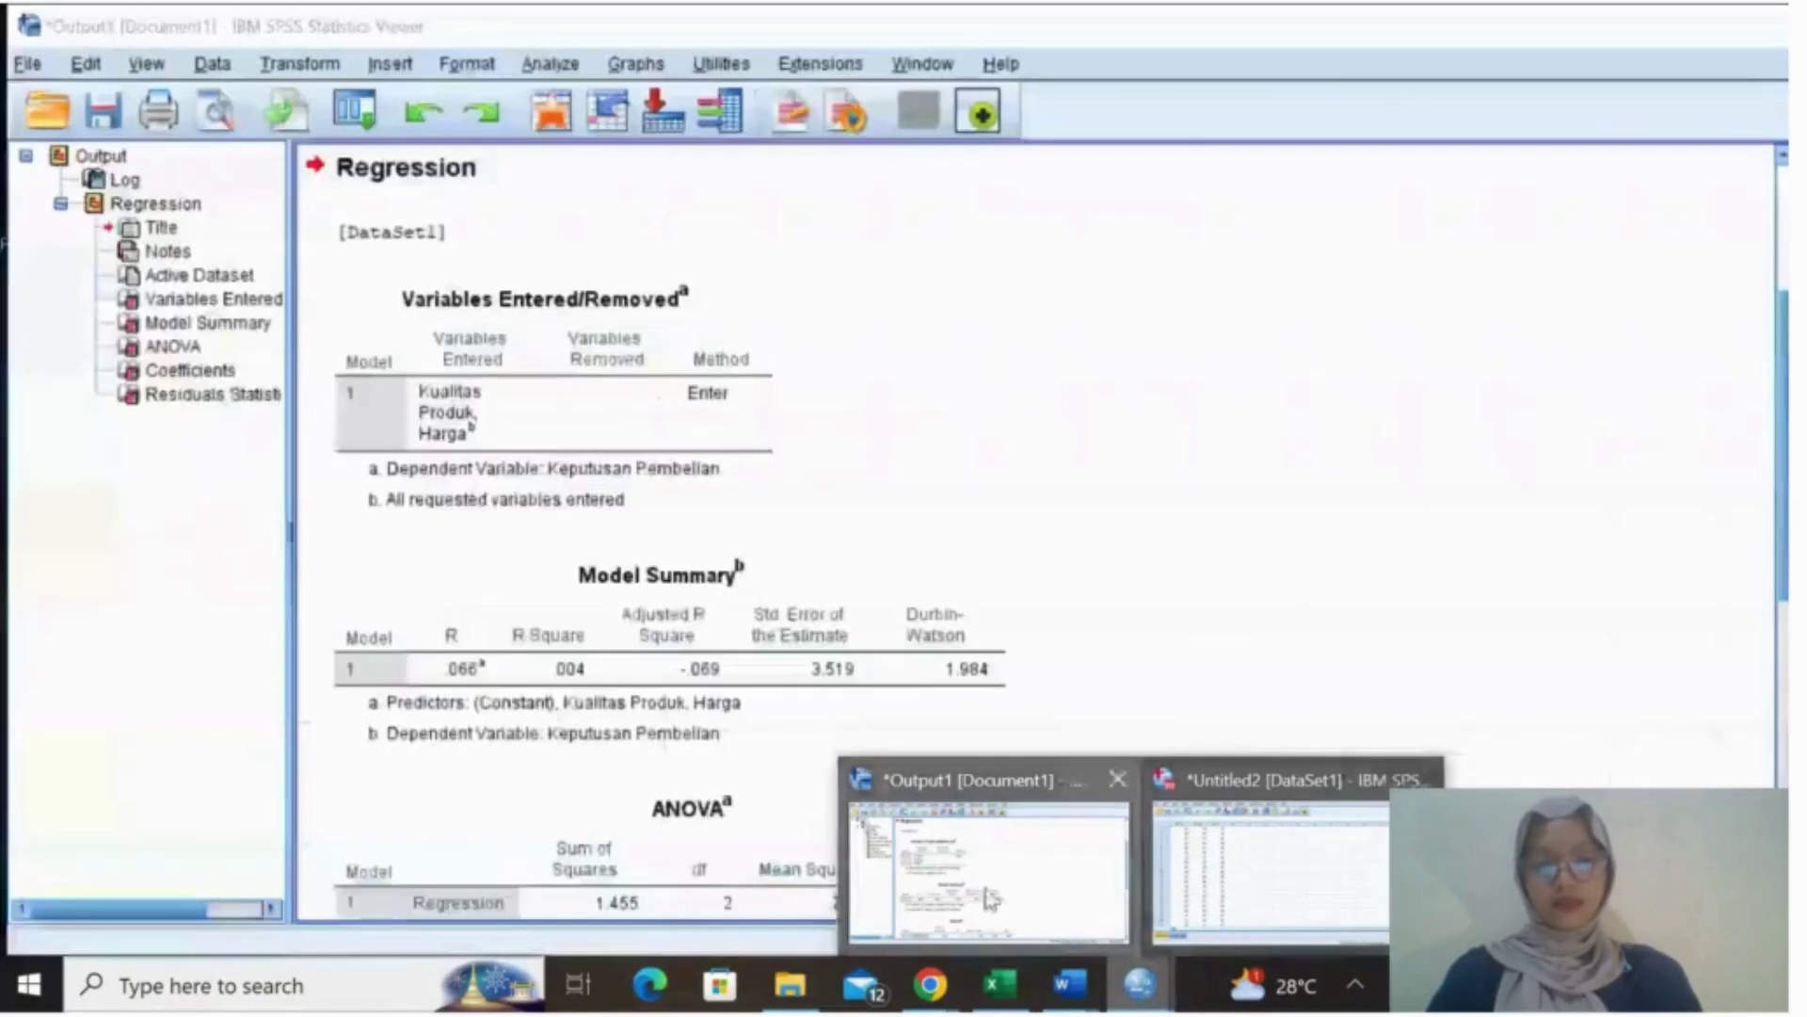
click(991, 899)
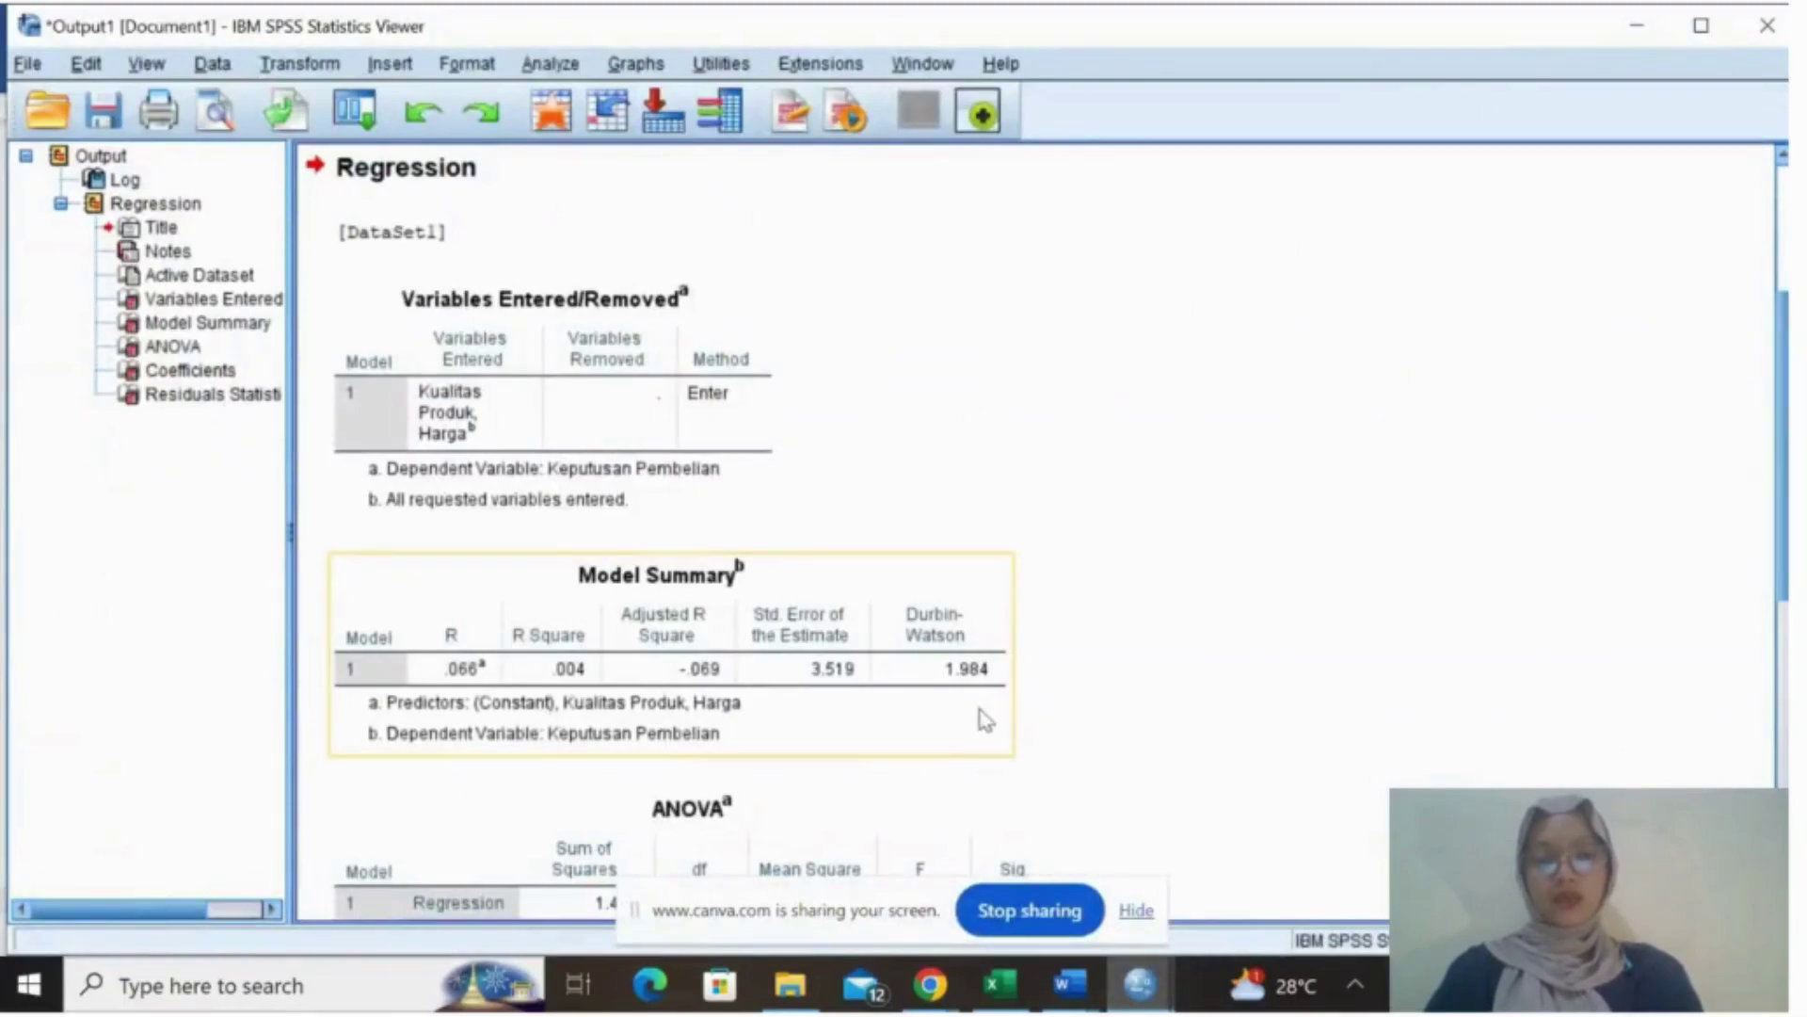
mouse_move(1084, 996)
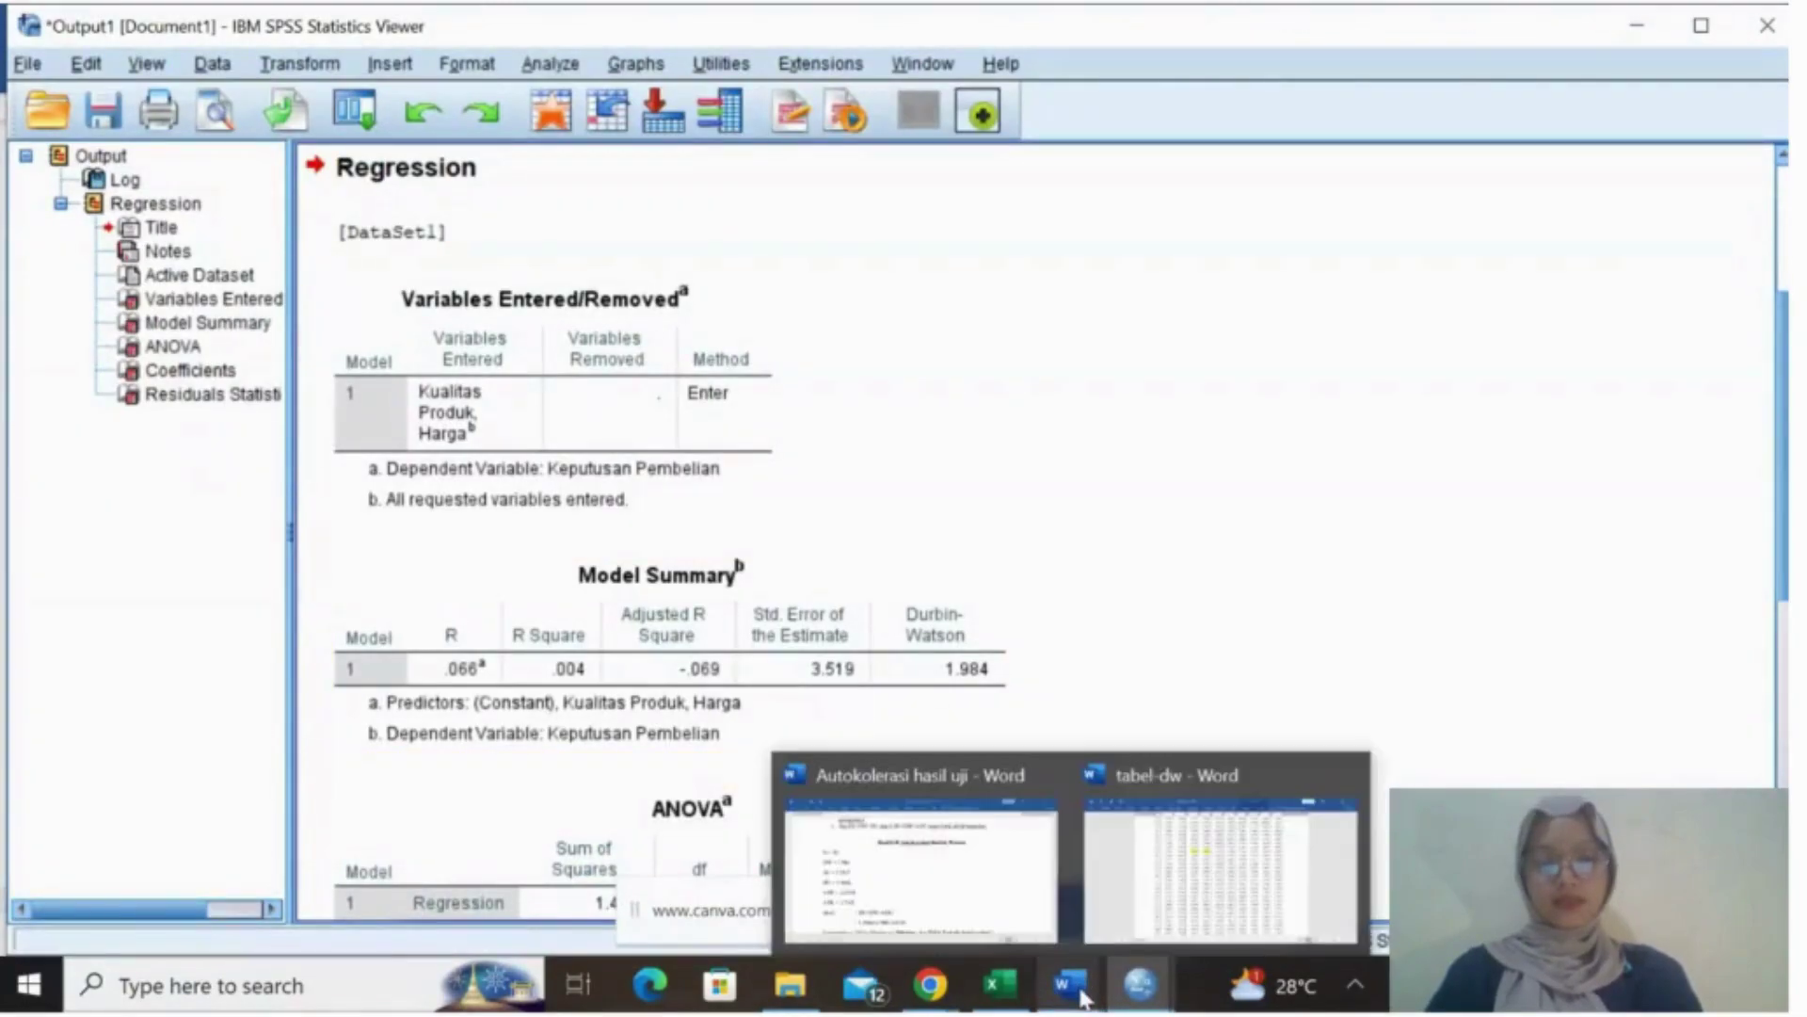
click(921, 866)
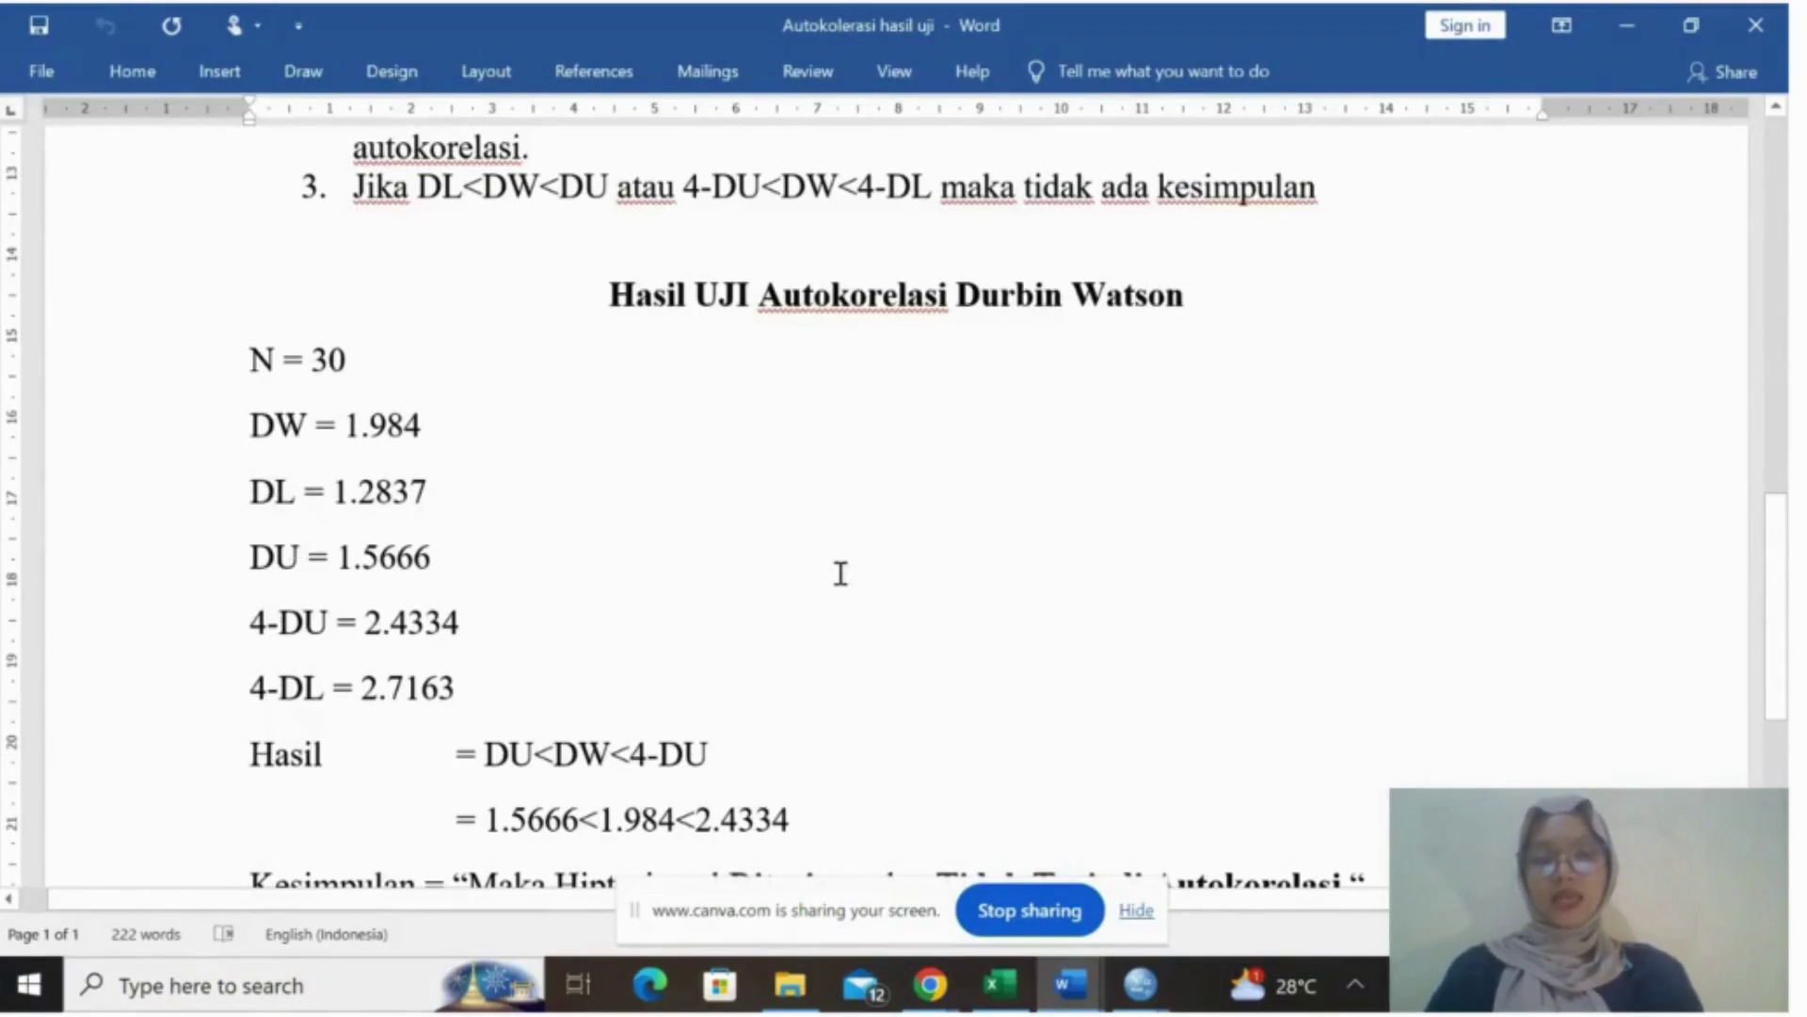
- Look up the dL and dU values for n = 30 and k=2 in the tabel-dw document
click(1071, 984)
click(1172, 890)
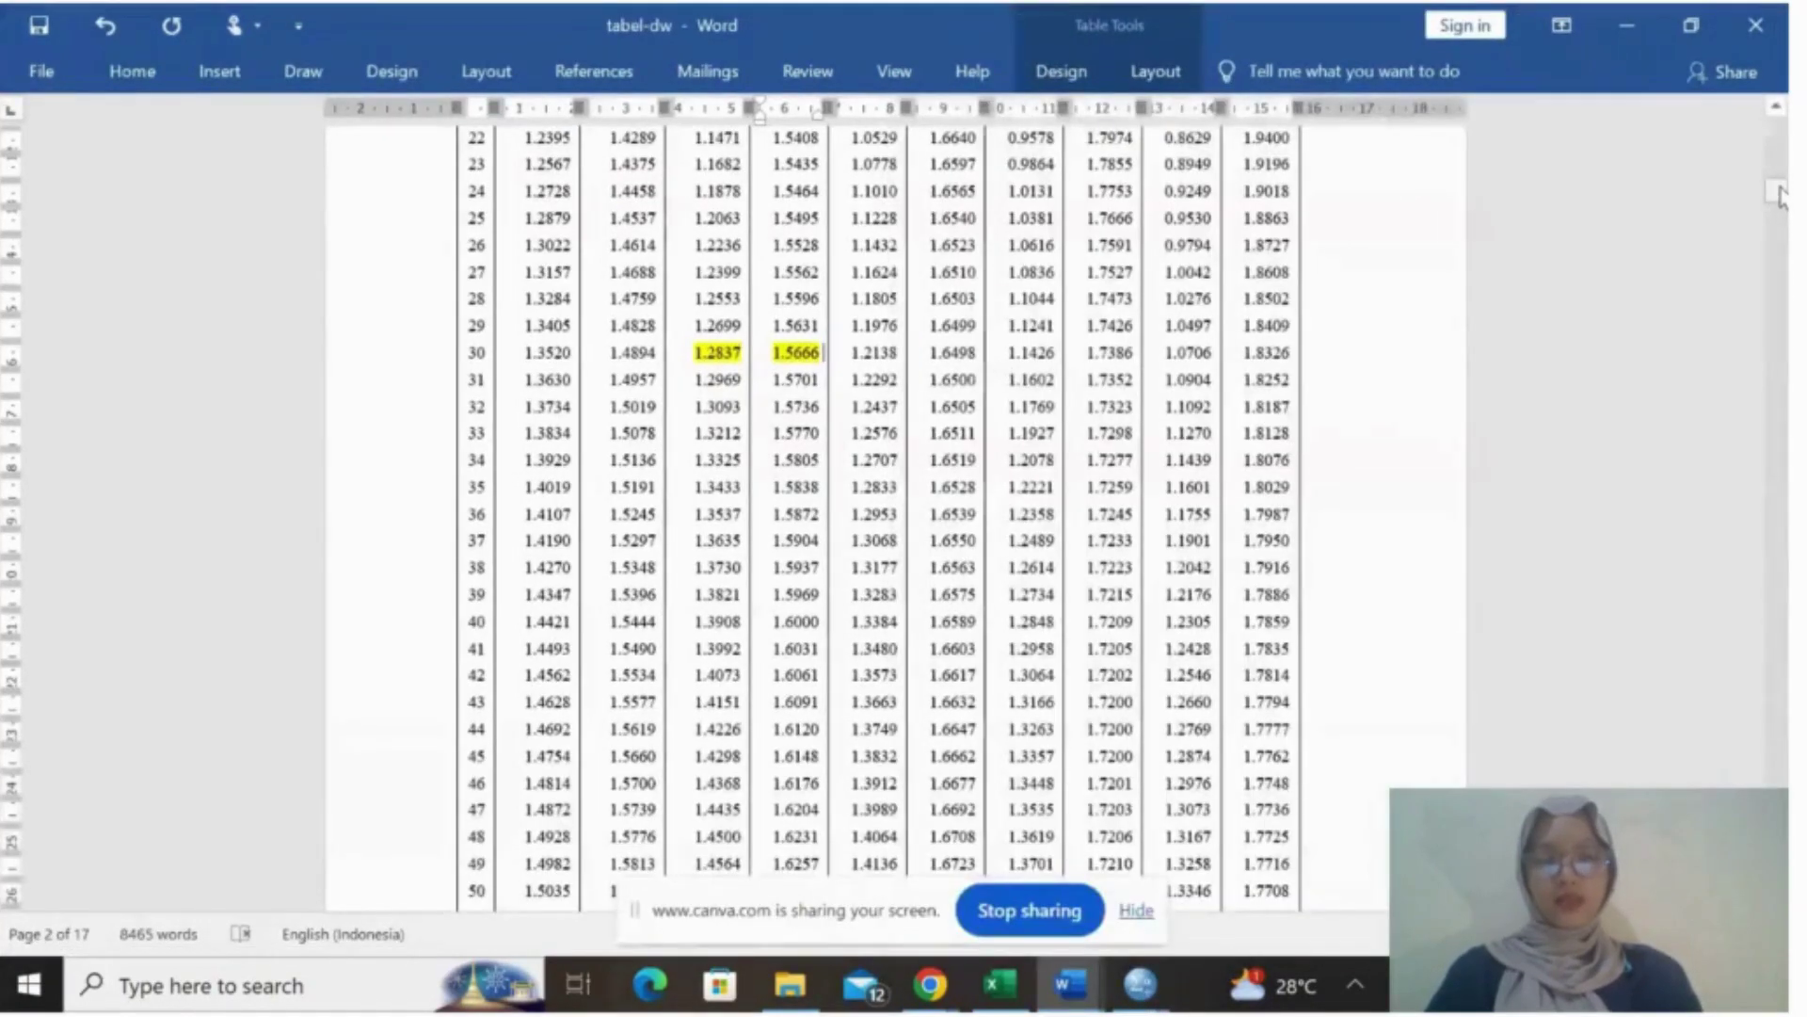
mouse_move(1779, 193)
mouse_down()
mouse_move(1779, 161)
mouse_move(1780, 182)
mouse_up()
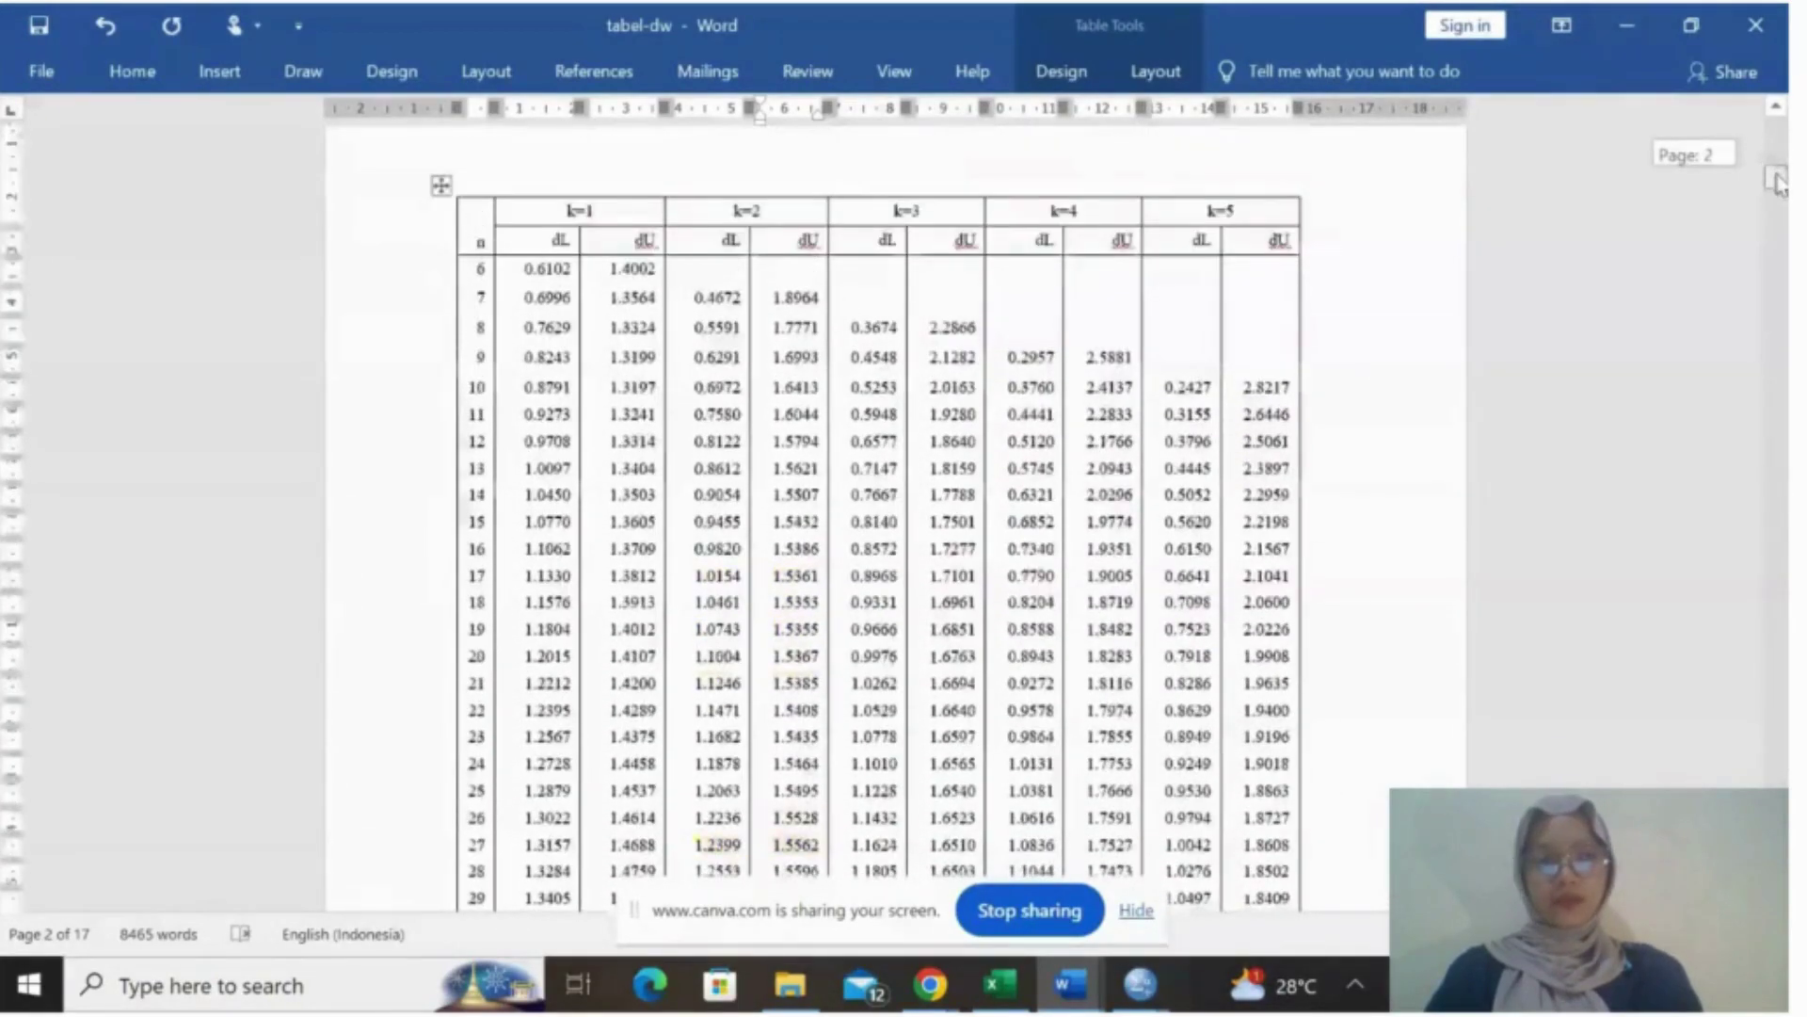
drag(1779, 184, 1779, 183)
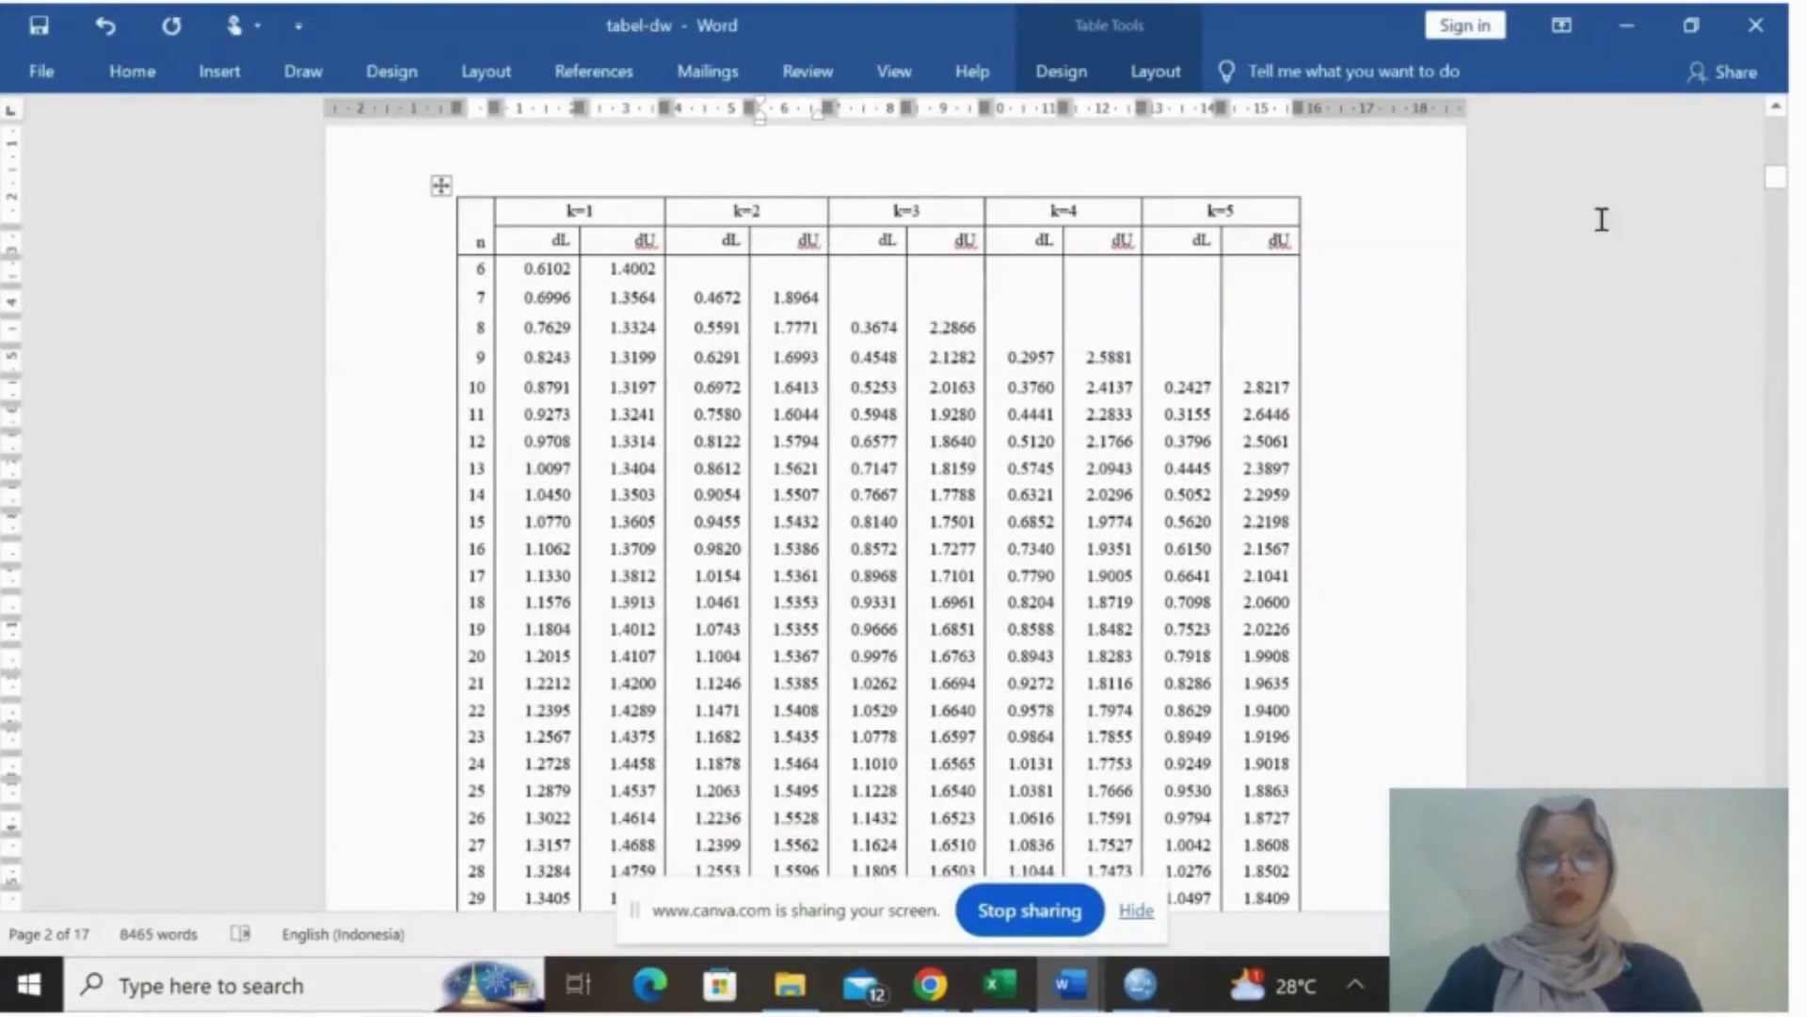
drag(1782, 179, 1782, 188)
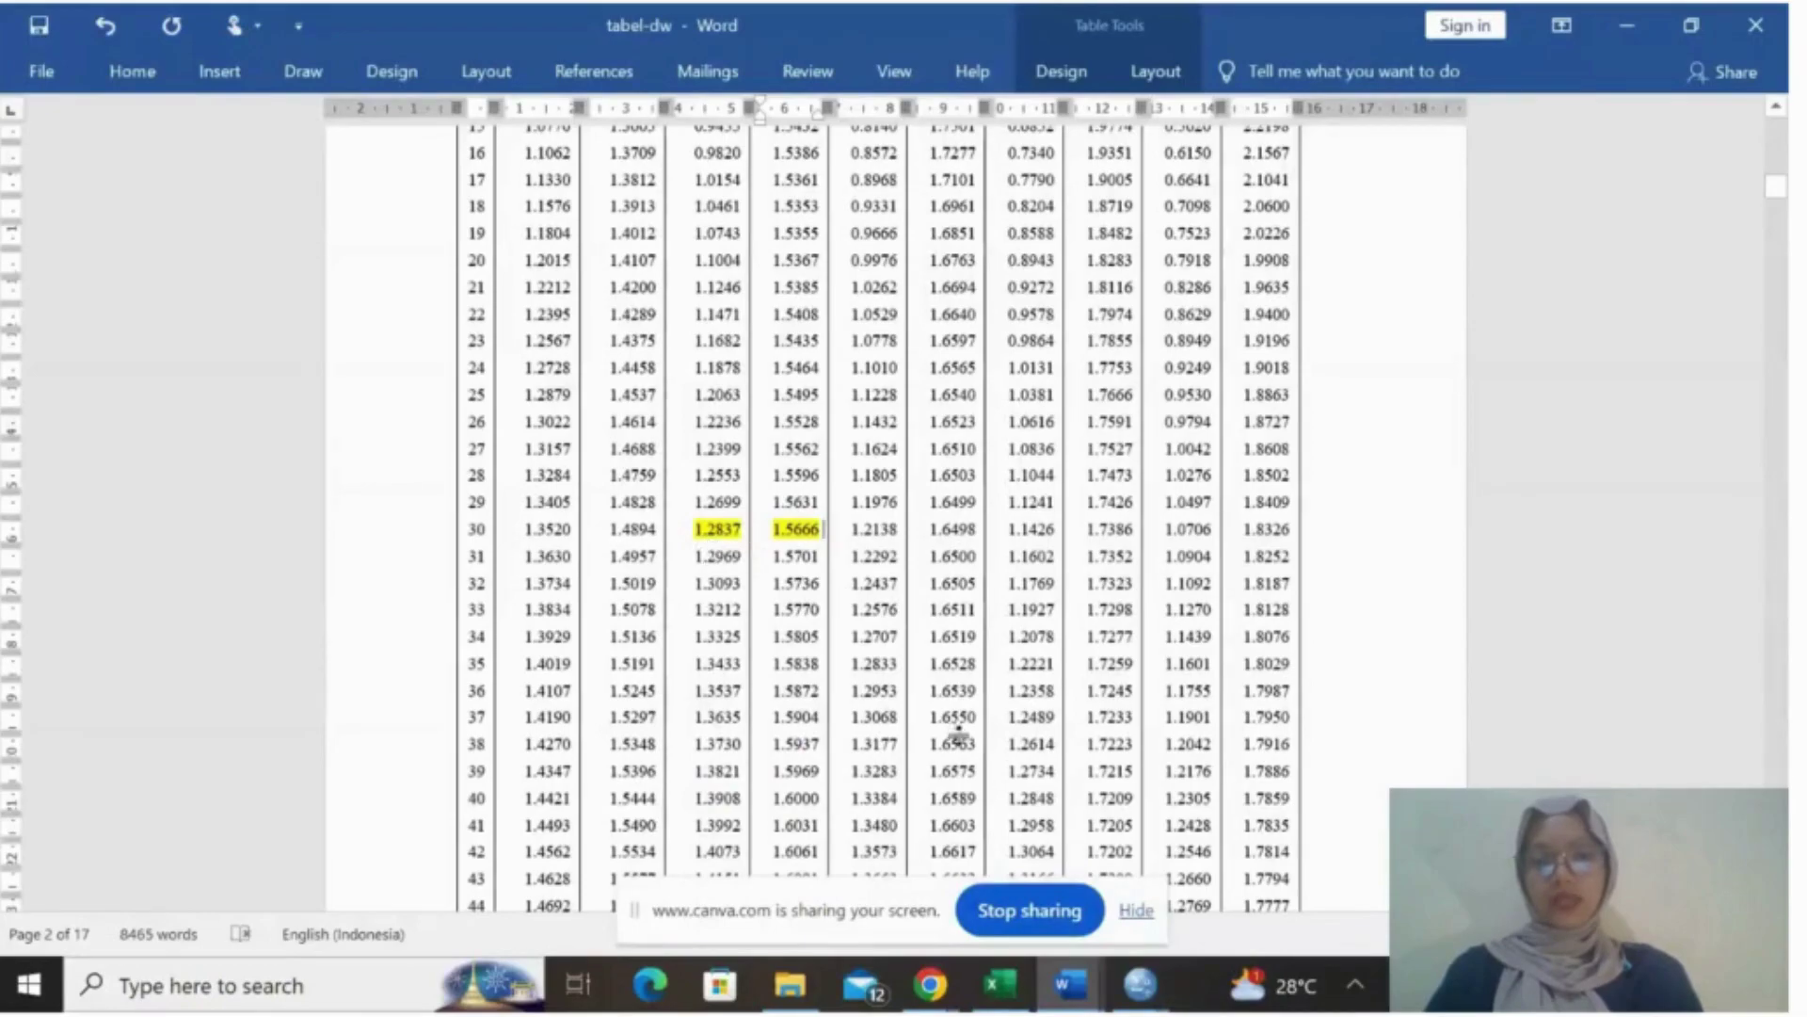
- Compare the DL and DU values in the Autokolerasi hasil uji document with the highlighted n = 30 entries in tabel-dw
click(1070, 983)
click(1042, 906)
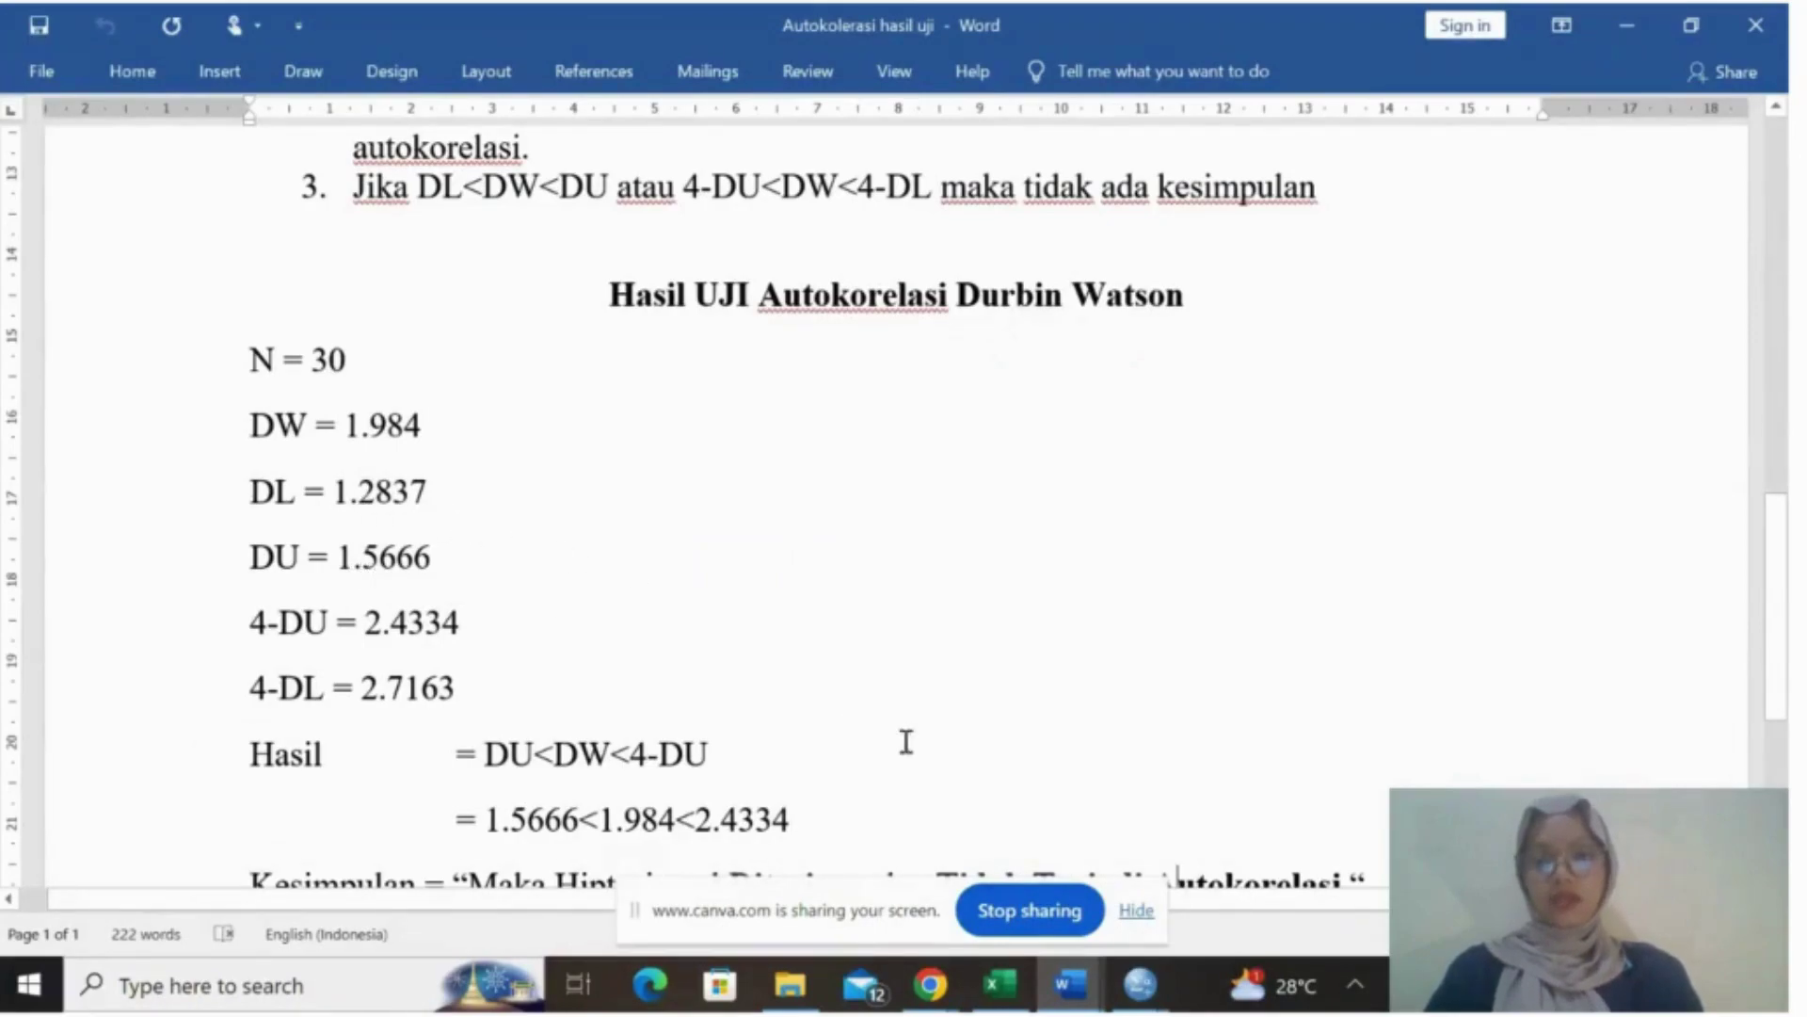
click(1067, 1003)
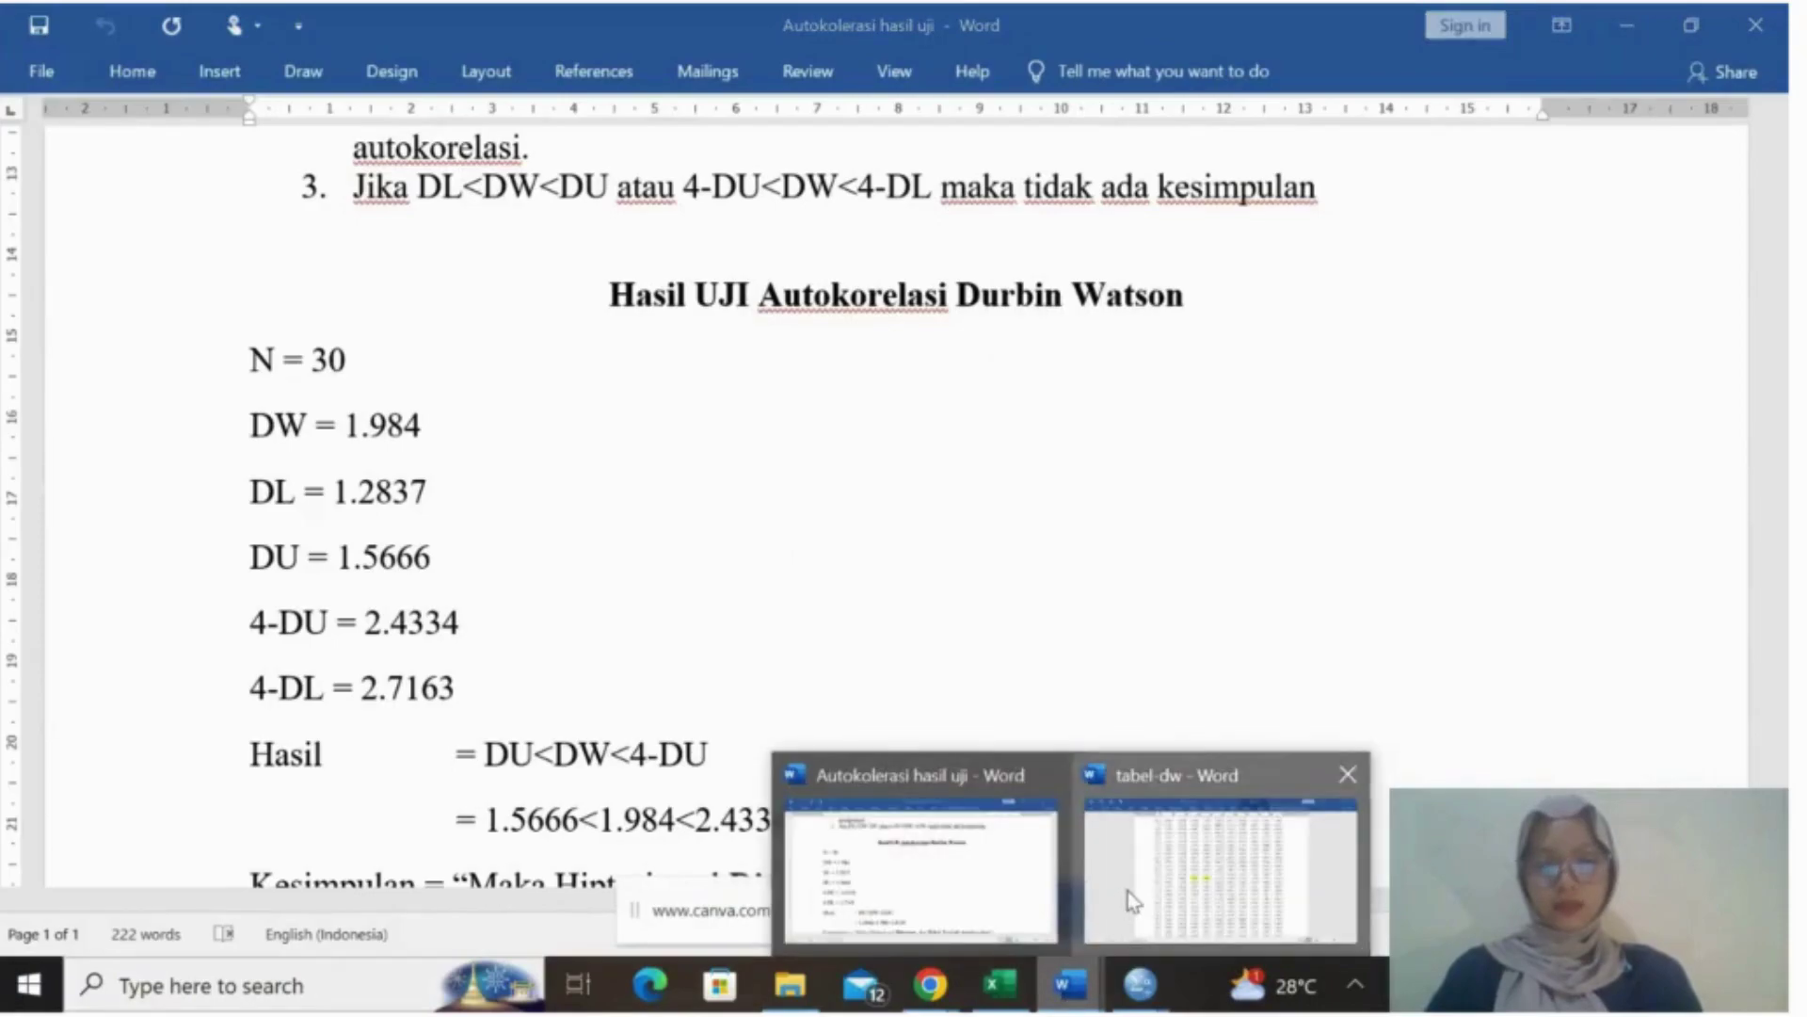
click(1130, 908)
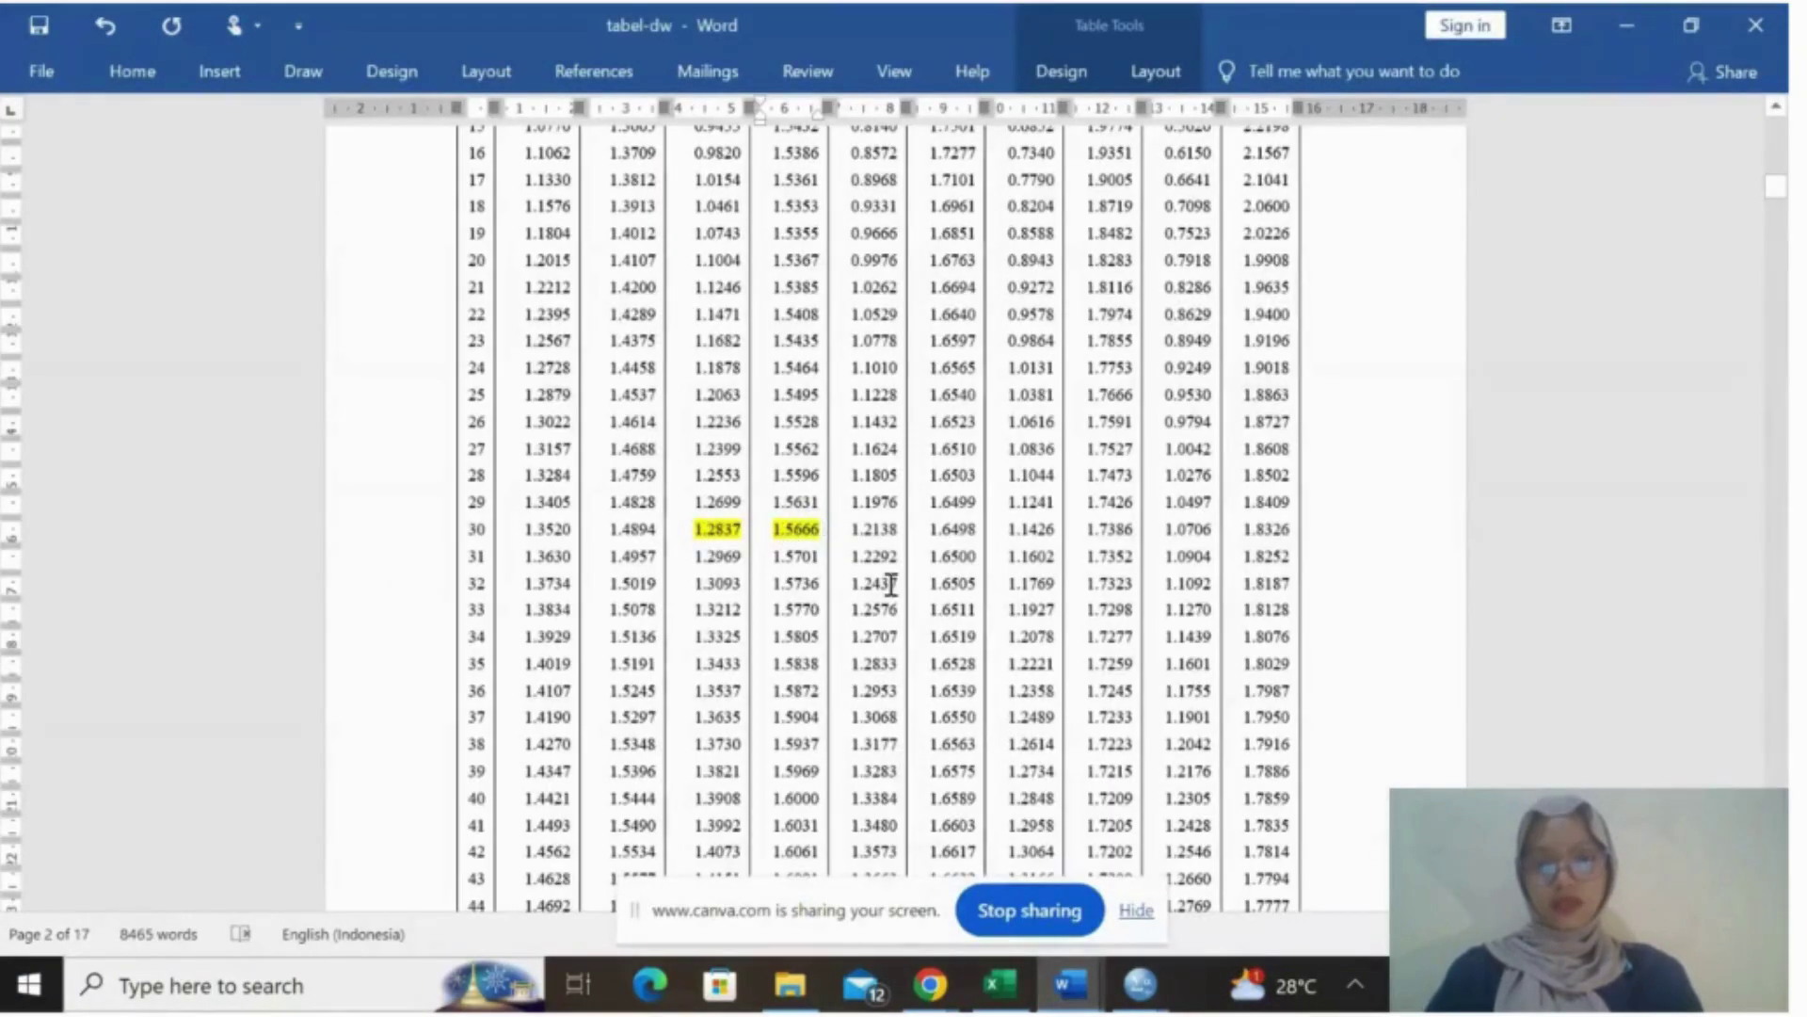
mouse_move(1081, 988)
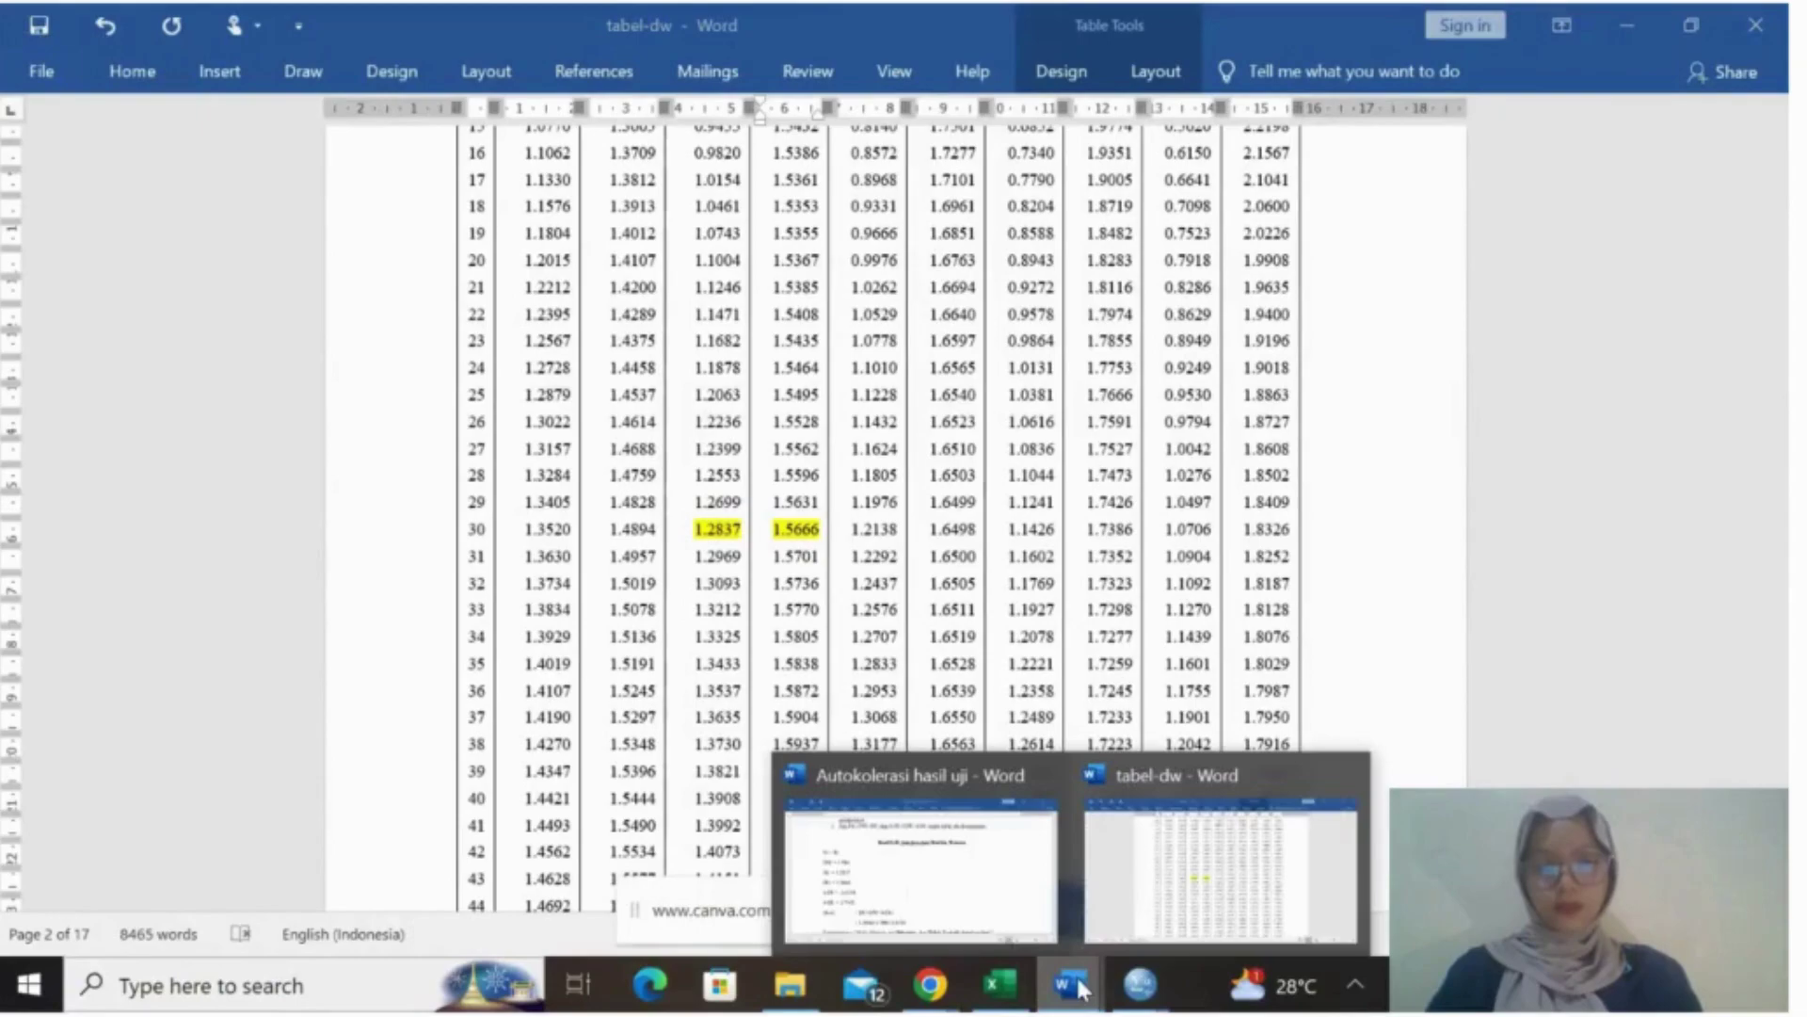
click(942, 850)
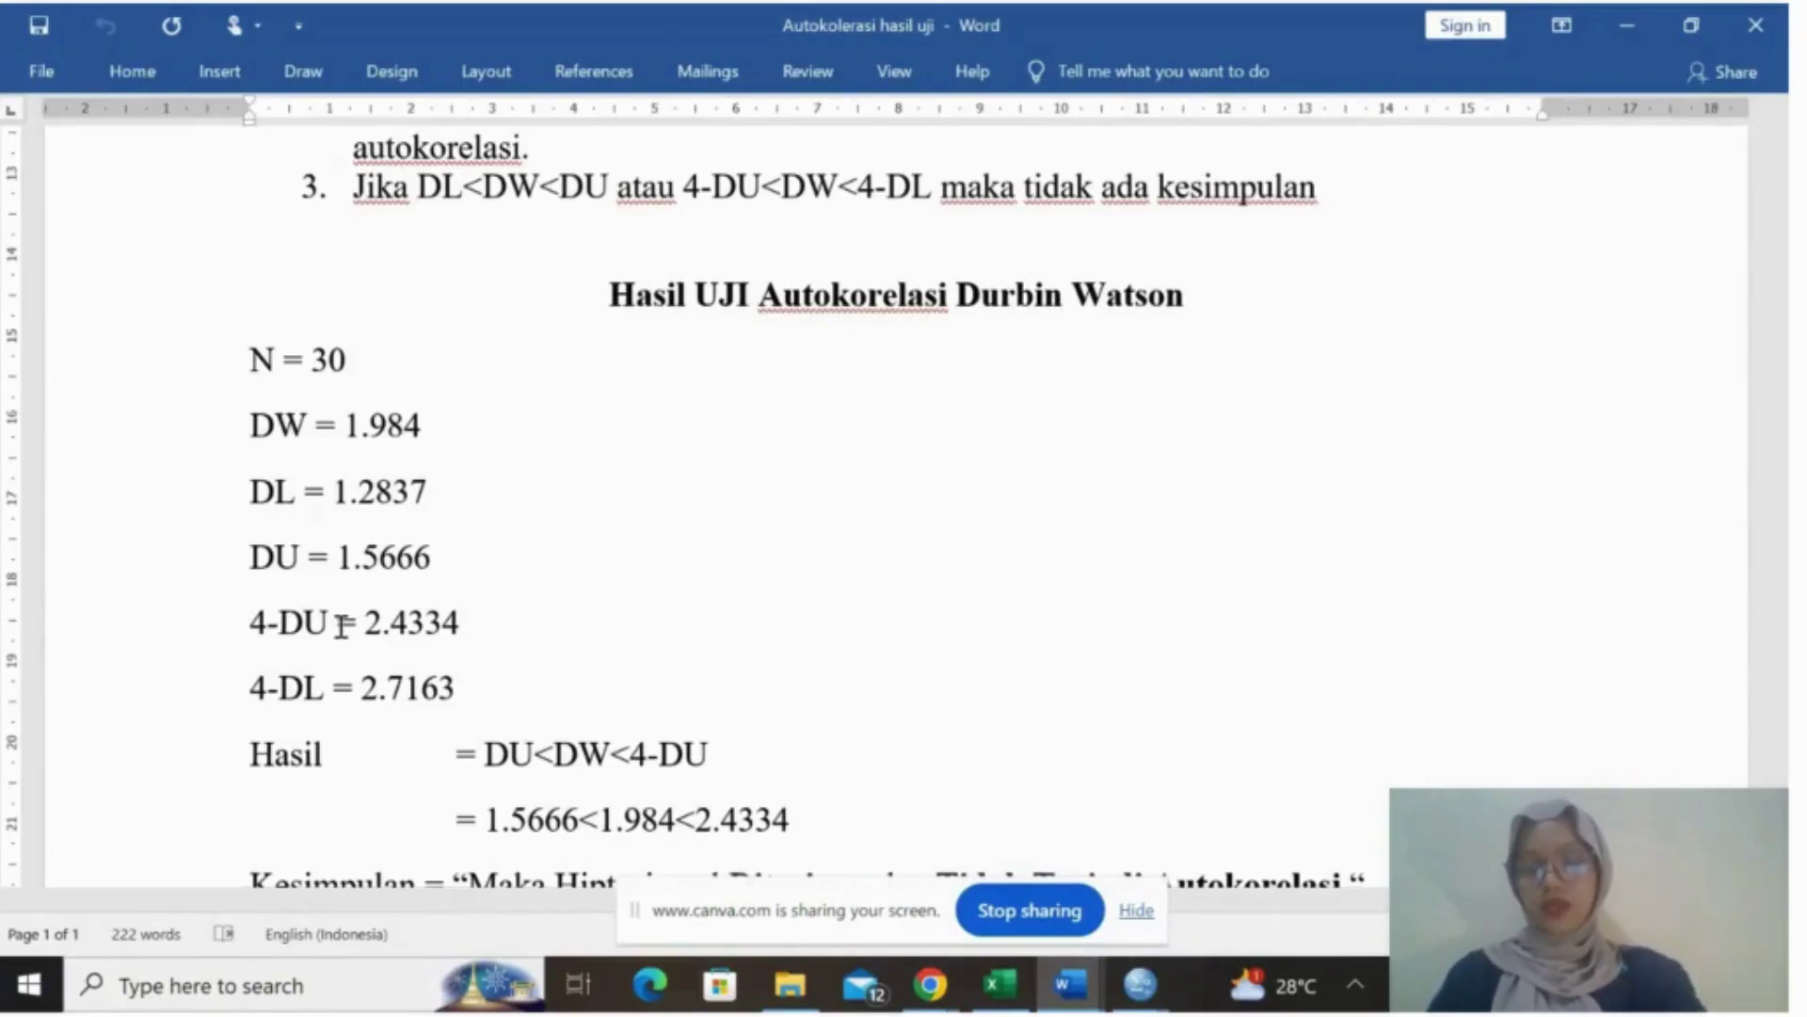
- Review the 4-DU and 4-DL values against the decision rules, and read the Hasil and Kesimpulan lines of the Durbin Watson test
click(248, 260)
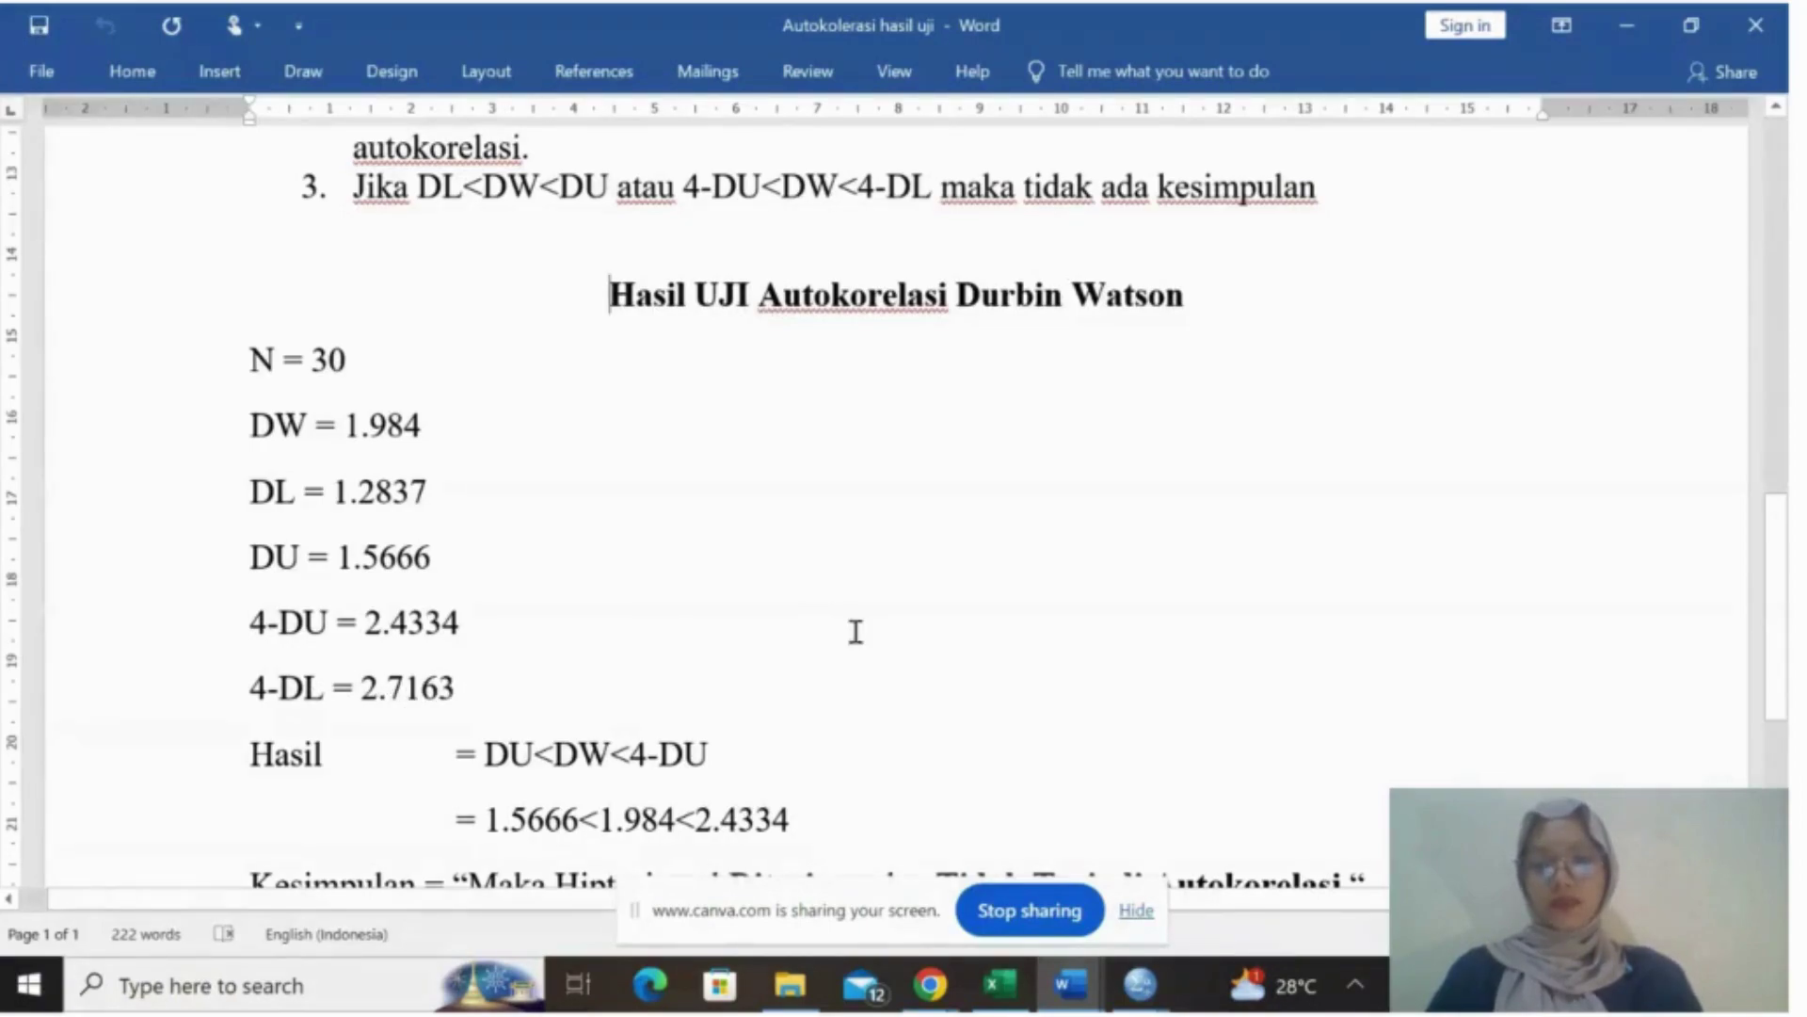
drag(1781, 534, 1781, 485)
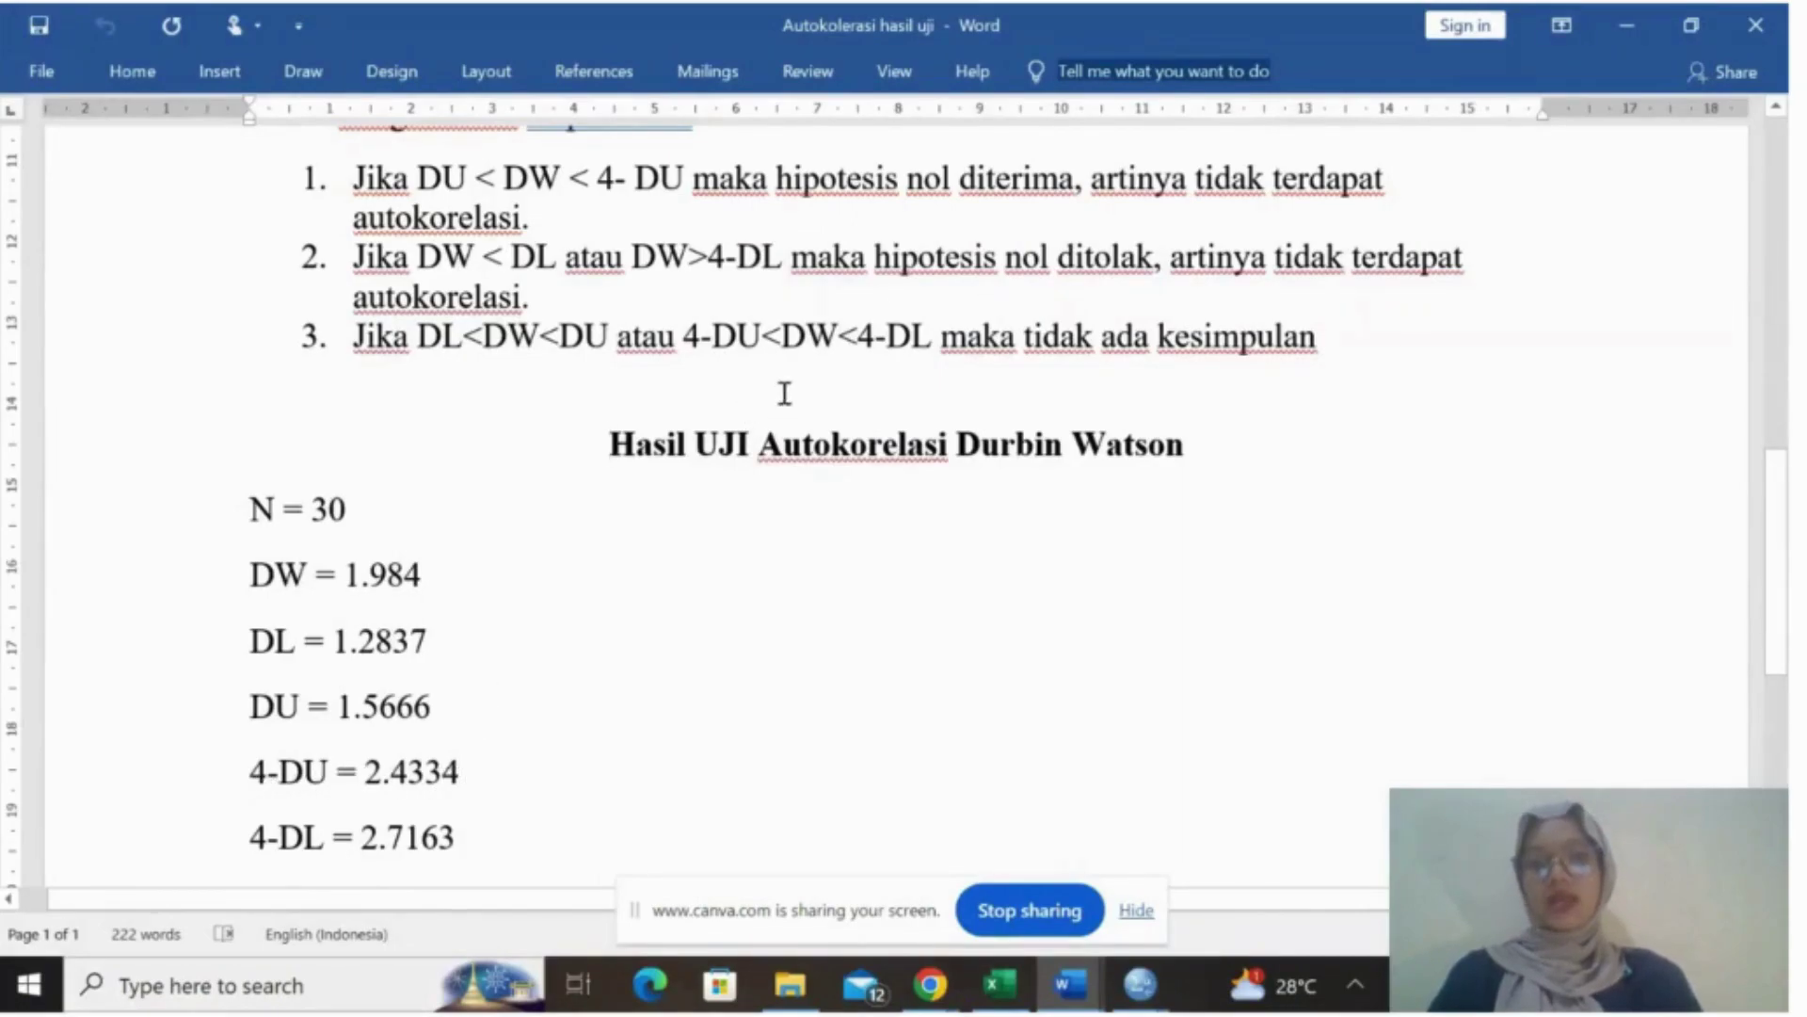
drag(1785, 493, 1786, 605)
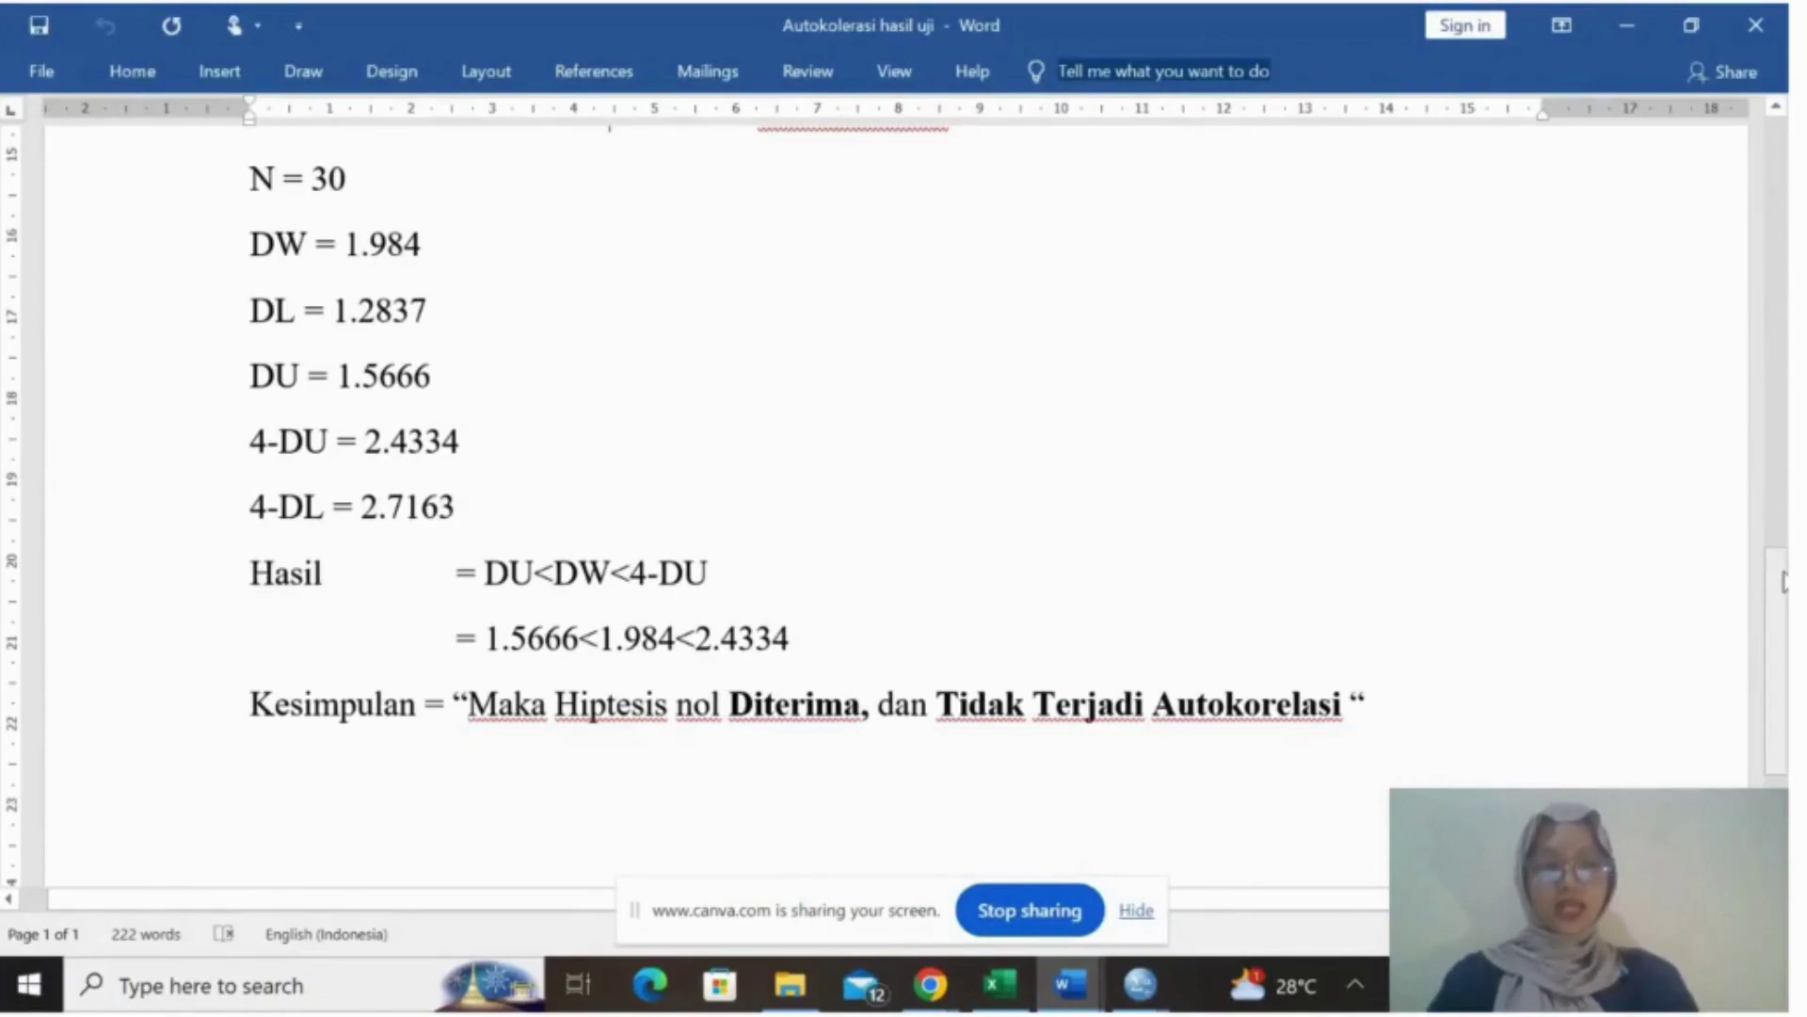
mouse_move(1779, 581)
mouse_down()
mouse_move(1779, 621)
mouse_move(1780, 579)
mouse_up()
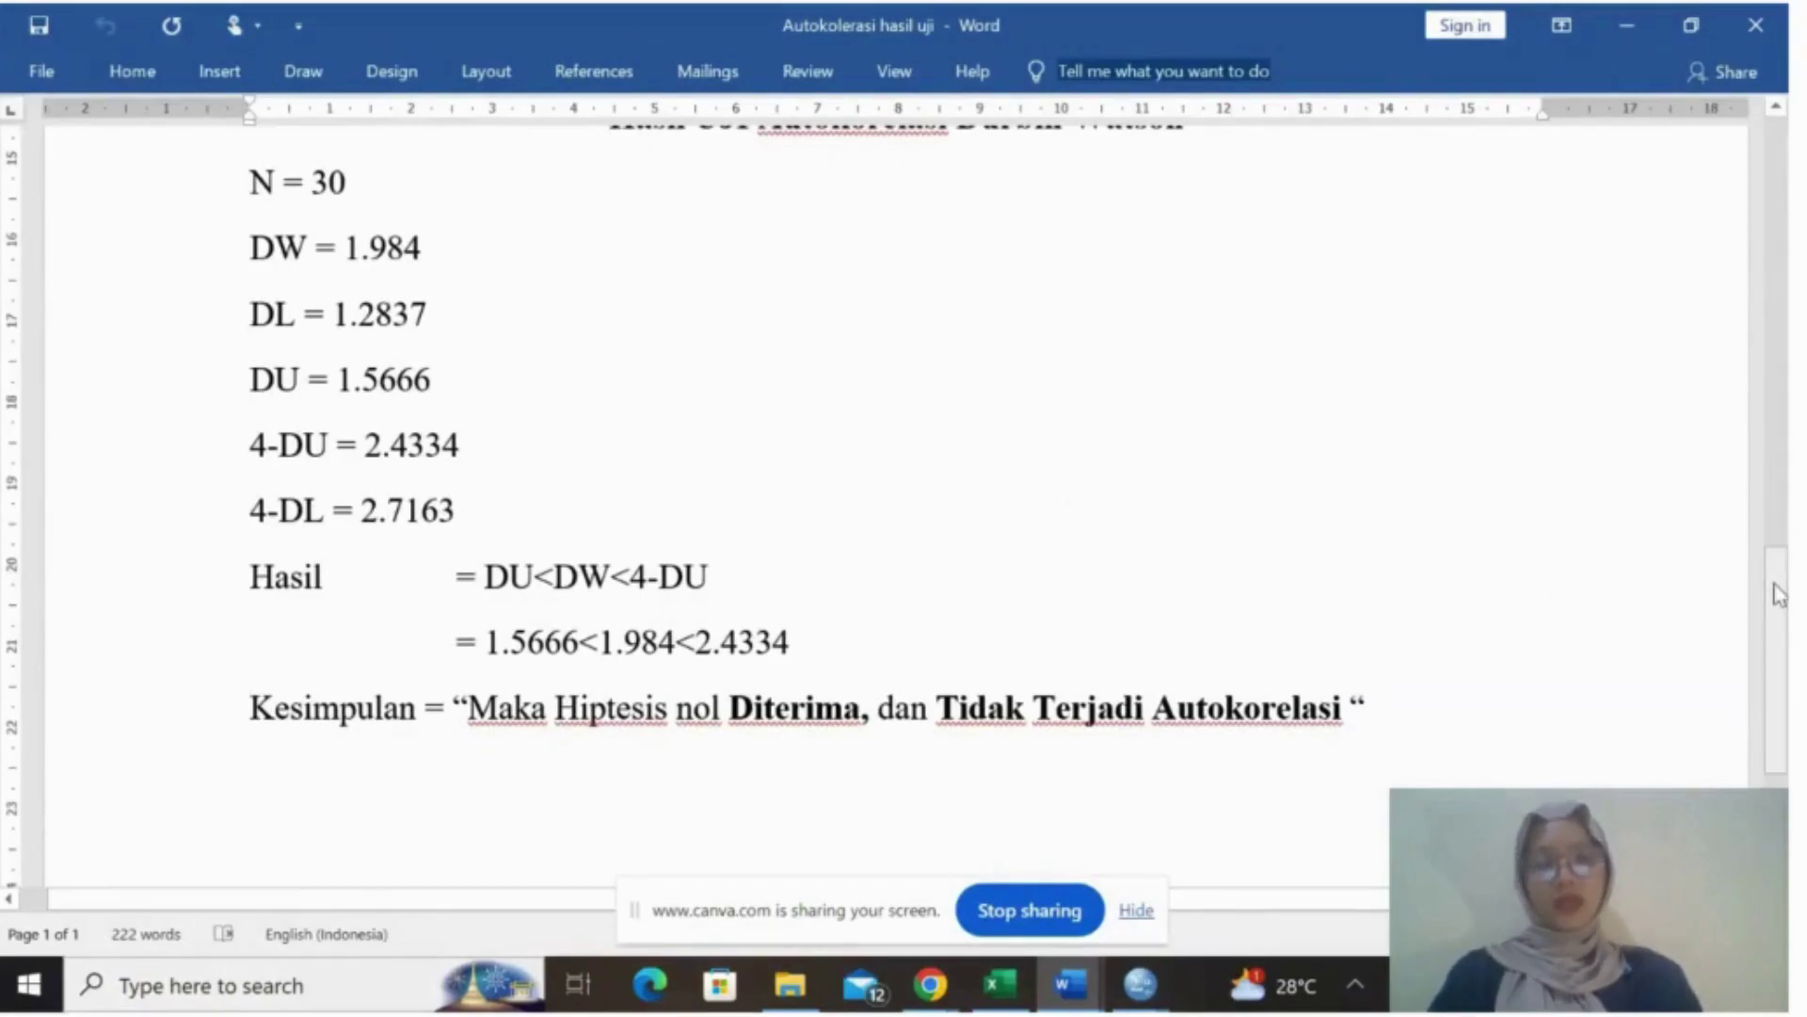
drag(1777, 593, 1778, 578)
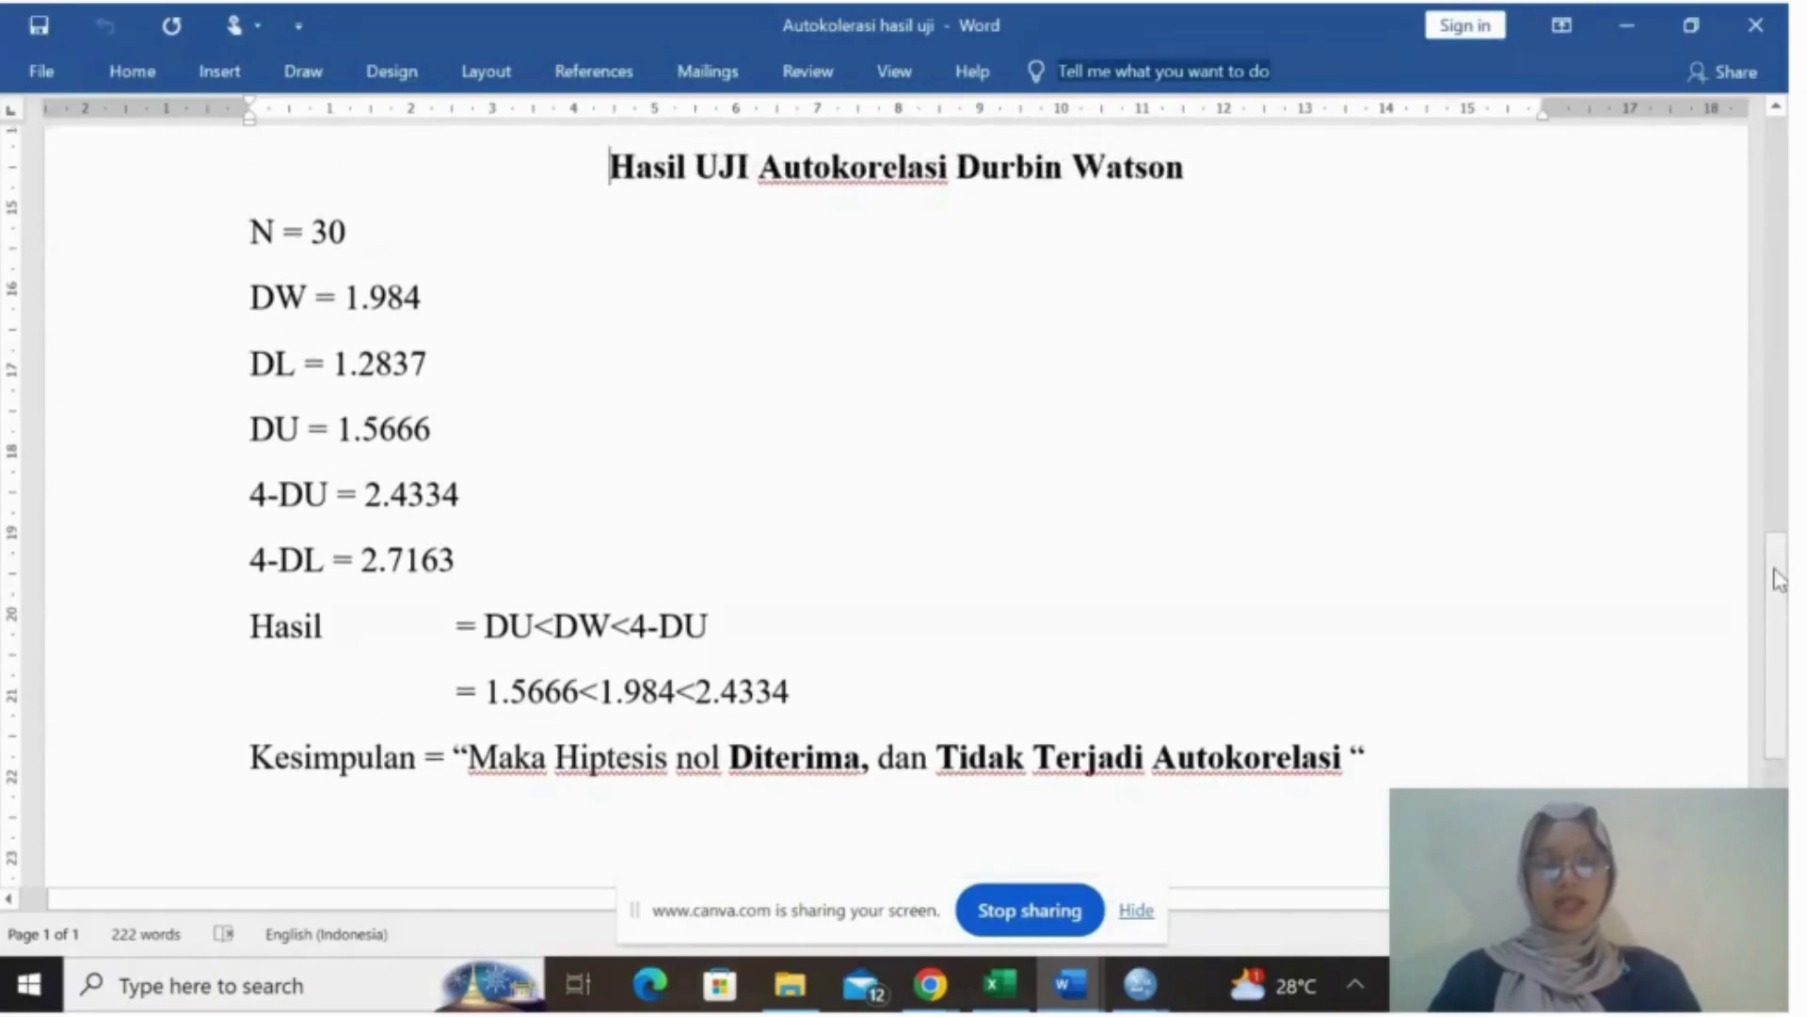